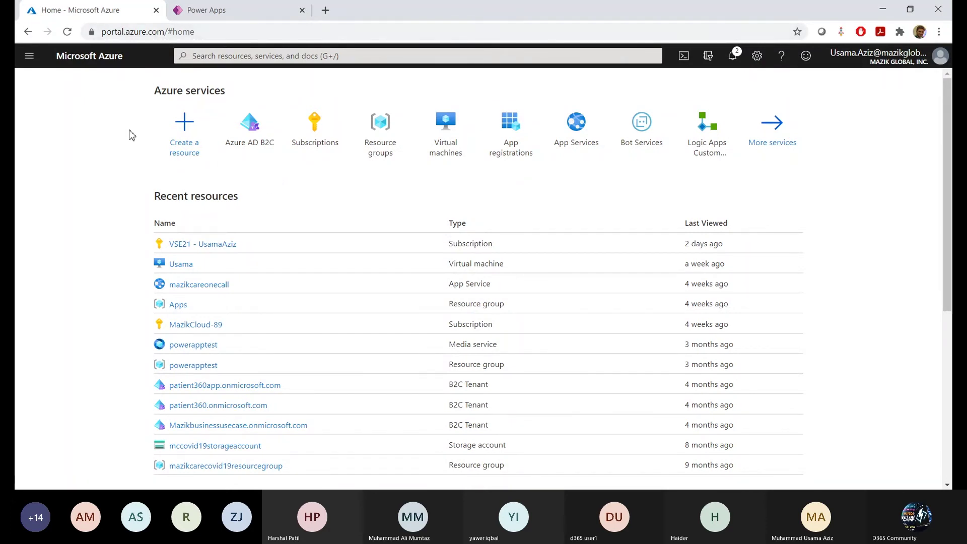
Step: Search Create a resource for 'azure' and start creating an Azure Active Directory B2C resource
{"action": "left_click", "coordinate": [195, 147]}
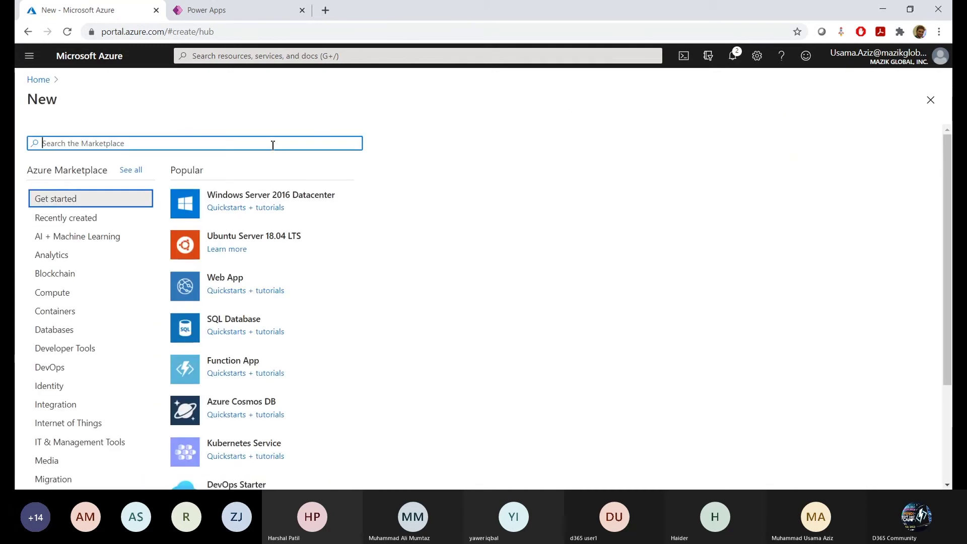
{"action": "type", "text": "azure"}
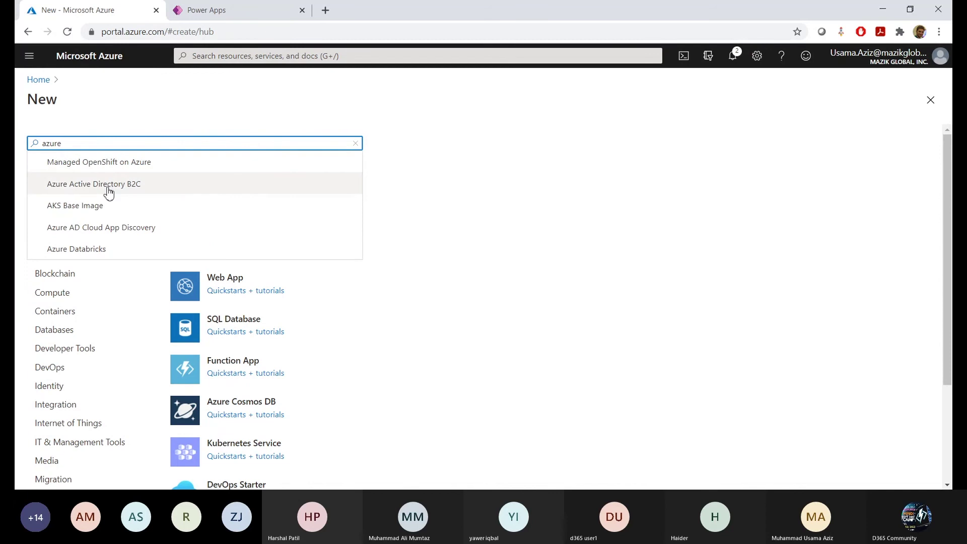
{"action": "left_click", "coordinate": [108, 191]}
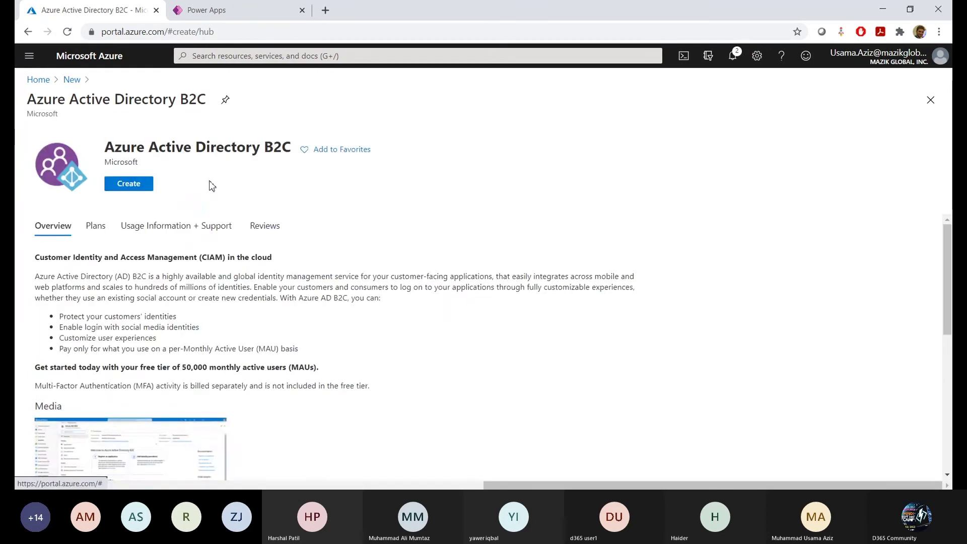
{"action": "left_click", "coordinate": [132, 192]}
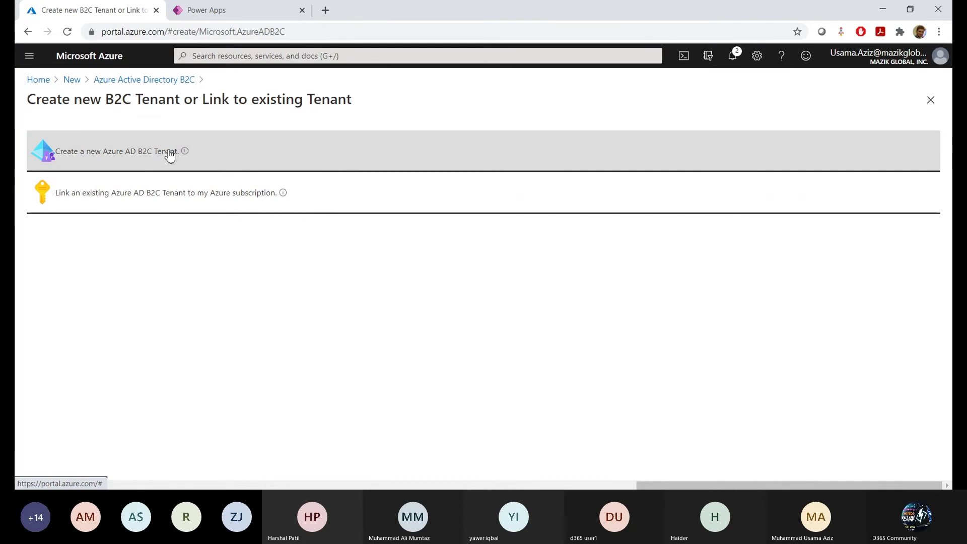
{"action": "mouse_move", "coordinate": [186, 151]}
Step: Create a new B2C tenant named D365 Saturday Camp with domain d365SaturdayHindiBootCamp, region United States
{"action": "left_click", "coordinate": [171, 151]}
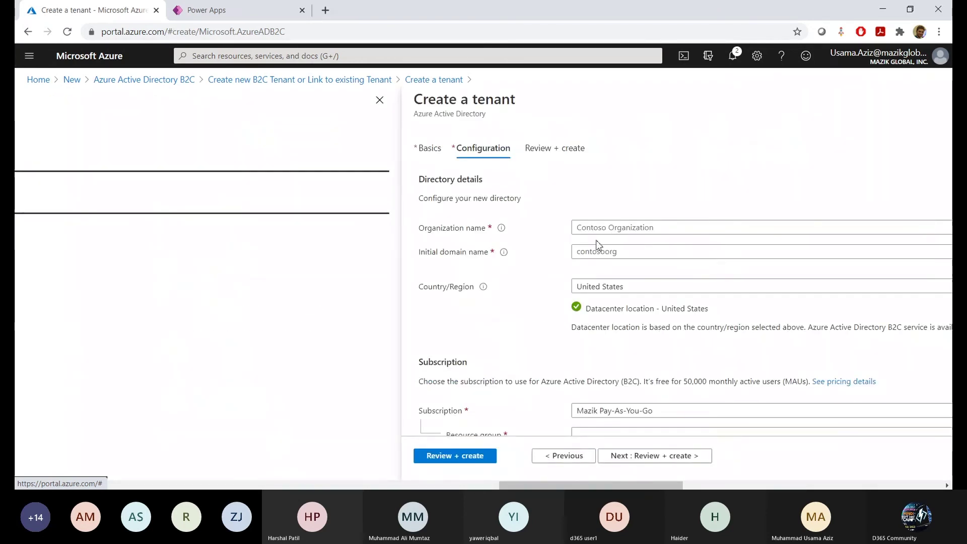
{"action": "left_click_drag", "start_coordinate": [616, 485], "coordinate": [677, 486]}
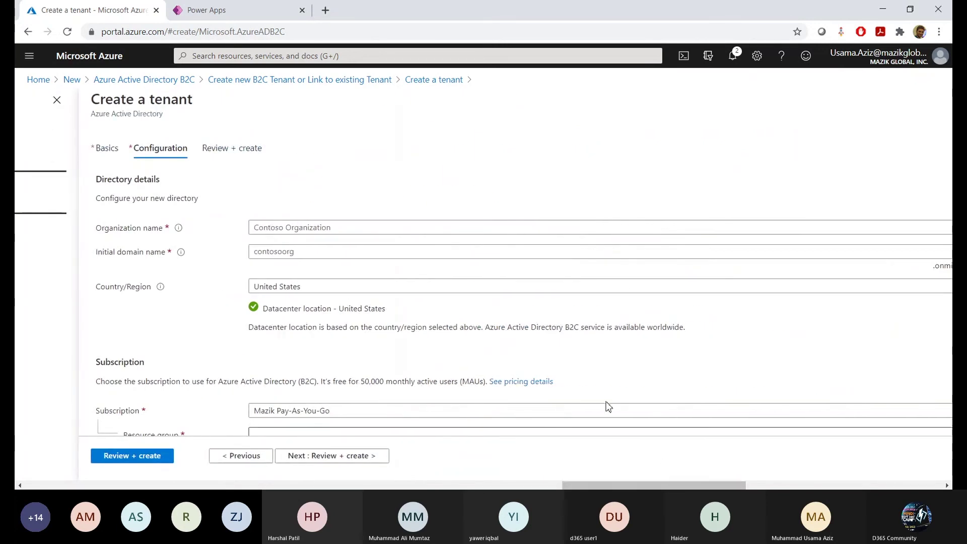
{"action": "left_click", "coordinate": [400, 226]}
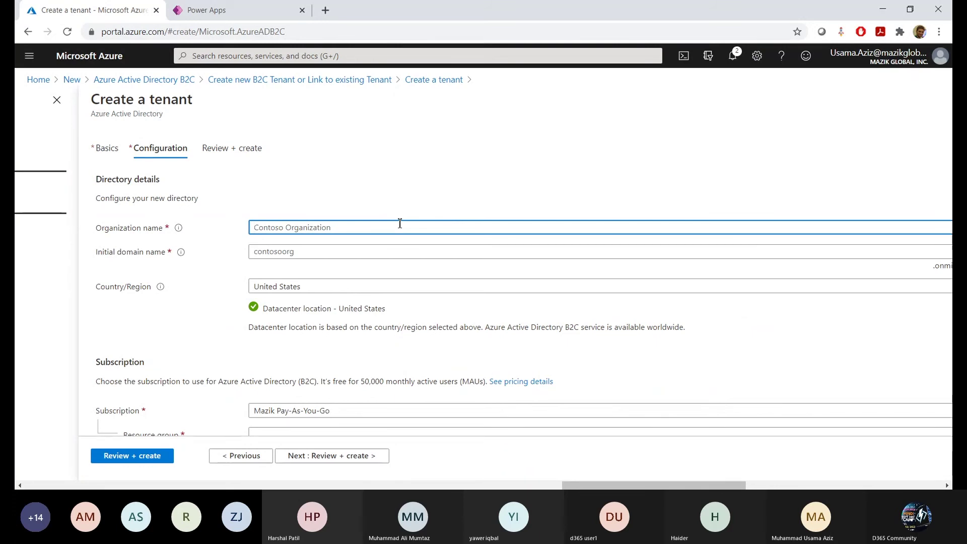
{"action": "type", "text": "D365 a"}
{"action": "type", "text": "bc"}
{"action": "key", "text": "BackSpace"}
{"action": "key", "text": "BackSpace"}
{"action": "key", "text": "BackSpace"}
{"action": "type", "text": "Sa"}
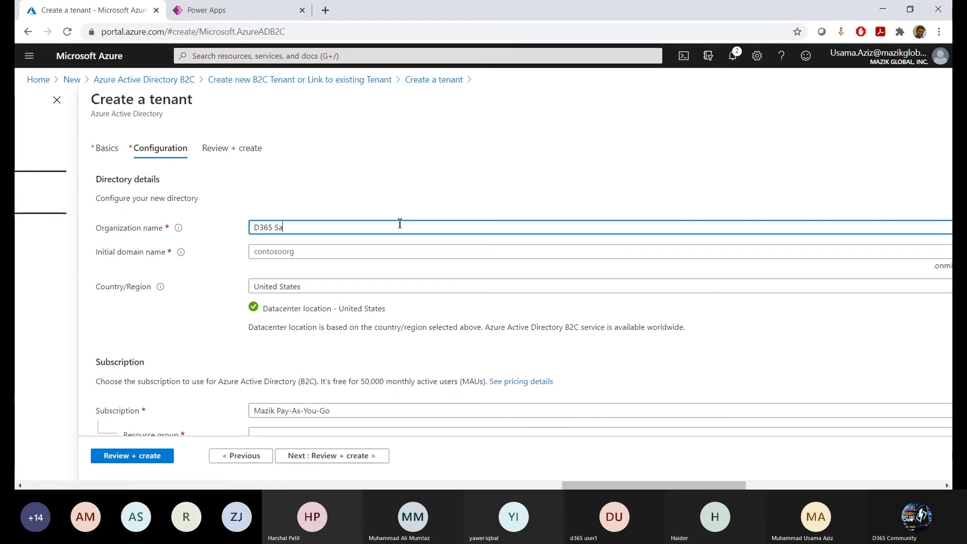
{"action": "type", "text": "turday Camp"}
{"action": "left_click", "coordinate": [364, 251]}
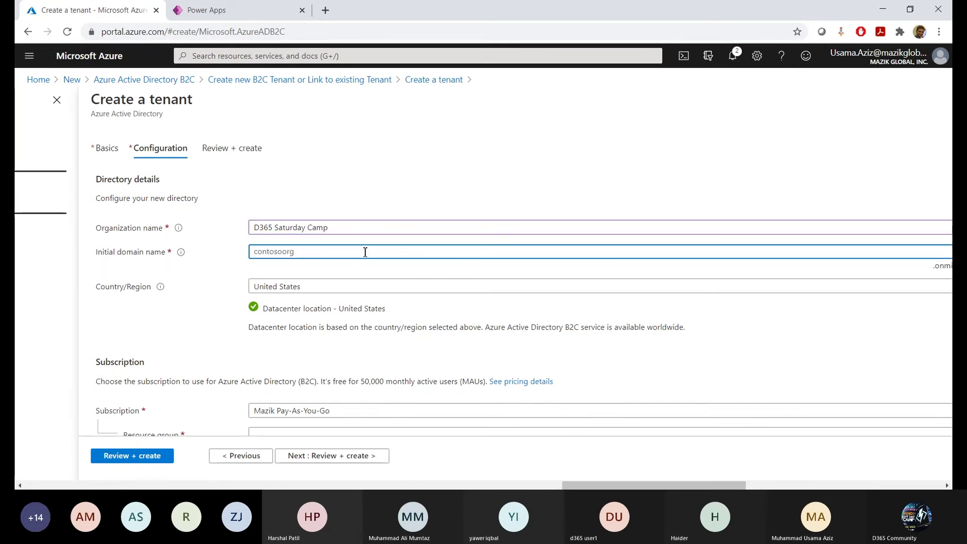
{"action": "type", "text": "d365"}
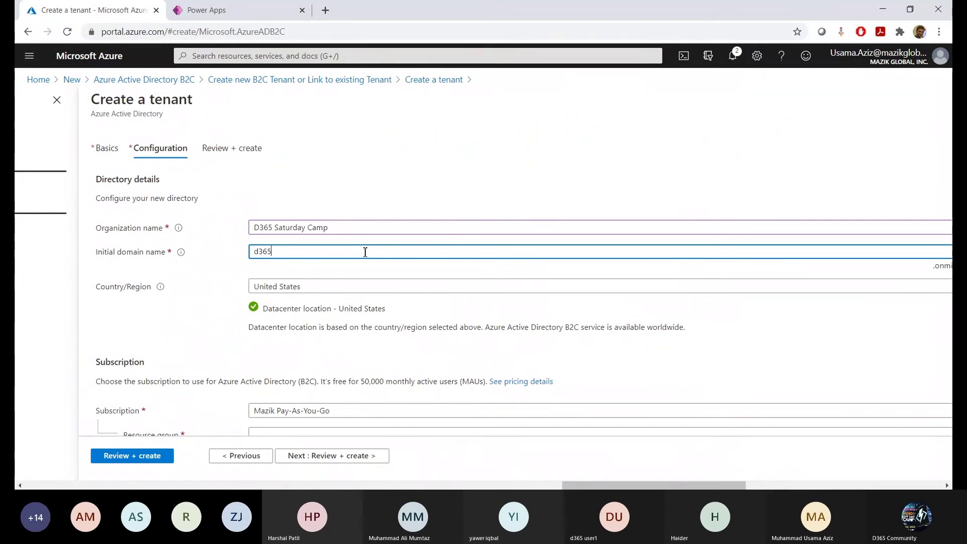
{"action": "type", "text": "SaTURDAYhINDI"}
{"action": "key", "text": "BackSpace"}
{"action": "key", "text": "BackSpace"}
{"action": "key", "text": "BackSpace"}
{"action": "key", "text": "BackSpace"}
{"action": "key", "text": "BackSpace"}
{"action": "key", "text": "BackSpace"}
{"action": "key", "text": "BackSpace"}
{"action": "key", "text": "BackSpace"}
{"action": "key", "text": "BackSpace"}
{"action": "key", "text": "BackSpace"}
{"action": "key", "text": "BackSpace"}
{"action": "type", "text": "tur"}
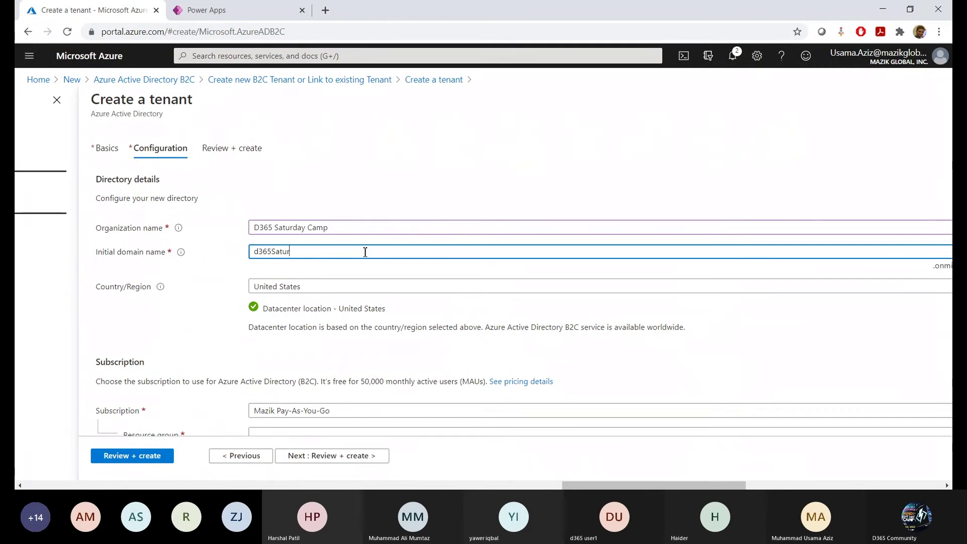
{"action": "type", "text": "dayHindiBootCamp"}
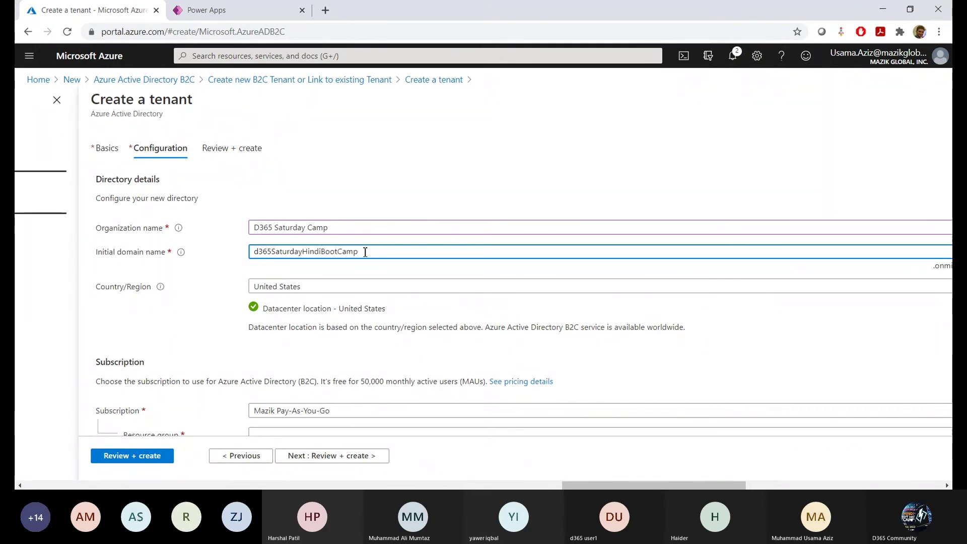
{"action": "left_click", "coordinate": [354, 290]}
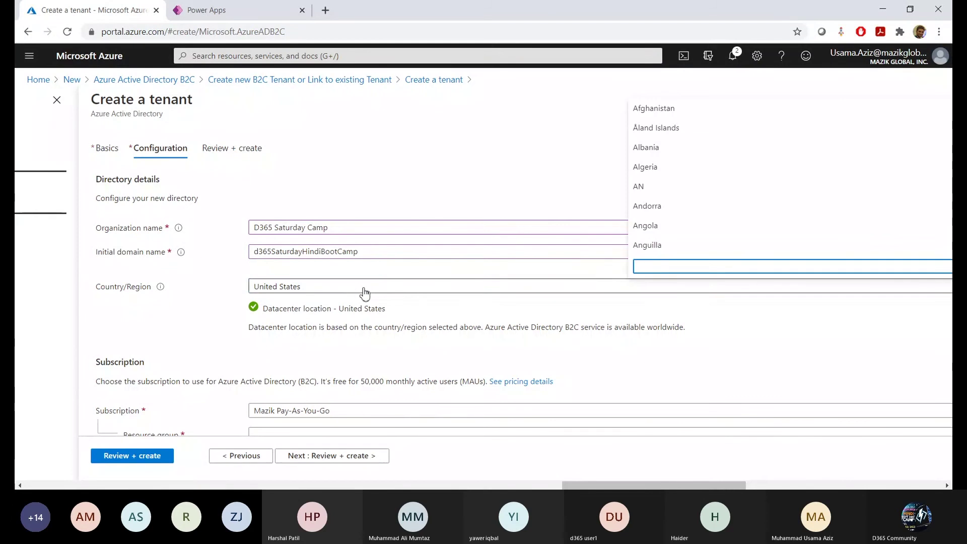
{"action": "left_click", "coordinate": [486, 330]}
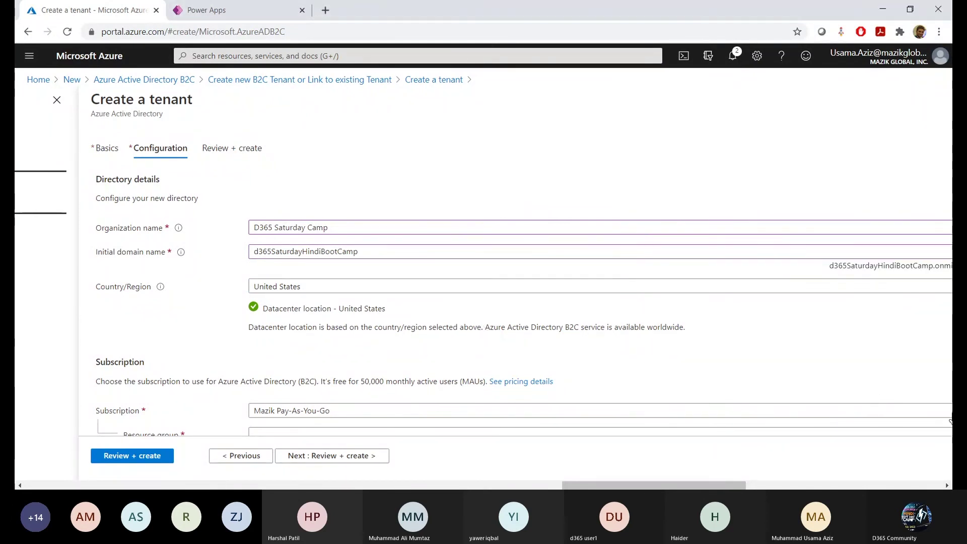
Step: Assign the tenant to the VSE21 subscription and Apps resource group, then review it
{"action": "mouse_move", "coordinate": [726, 485]}
{"action": "left_mouse_down"}
{"action": "mouse_move", "coordinate": [771, 486]}
{"action": "mouse_move", "coordinate": [744, 488]}
{"action": "left_mouse_up"}
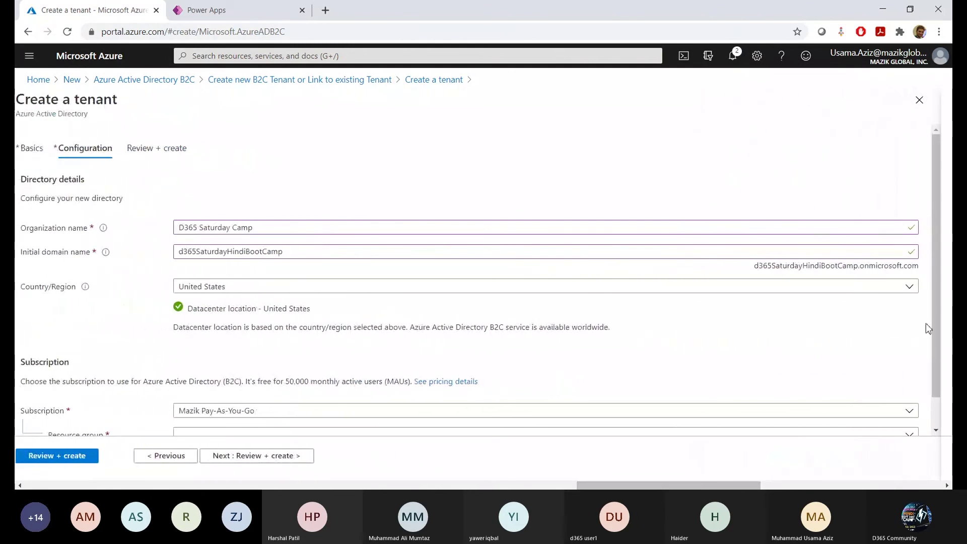
{"action": "scroll", "coordinate": [938, 347], "scroll_direction": "down", "scroll_amount": 1}
{"action": "left_click", "coordinate": [909, 377]}
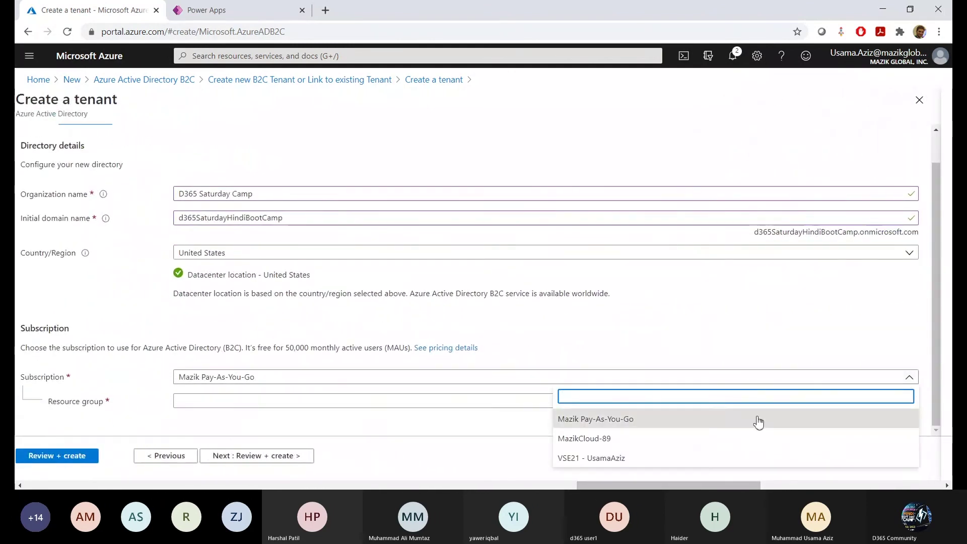
{"action": "left_click", "coordinate": [655, 458]}
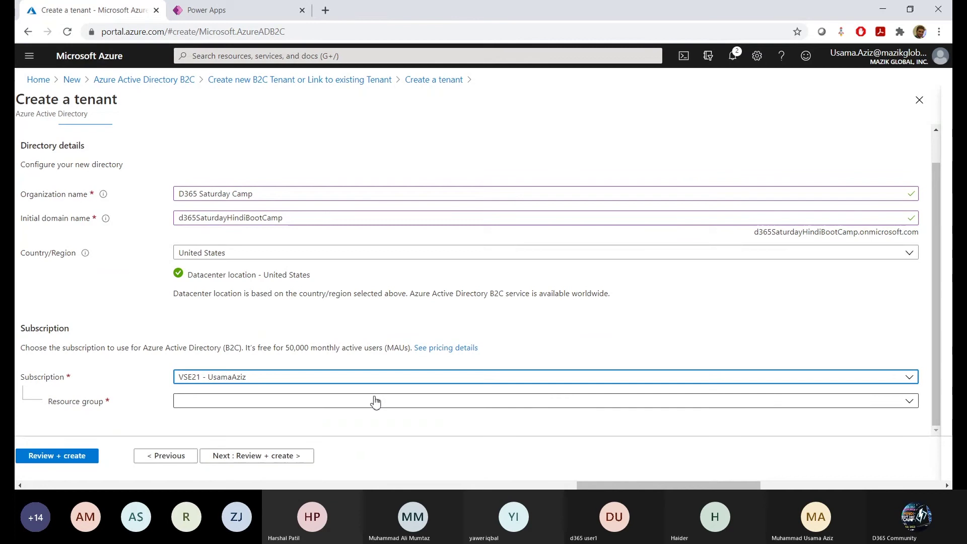
{"action": "left_click", "coordinate": [904, 401]}
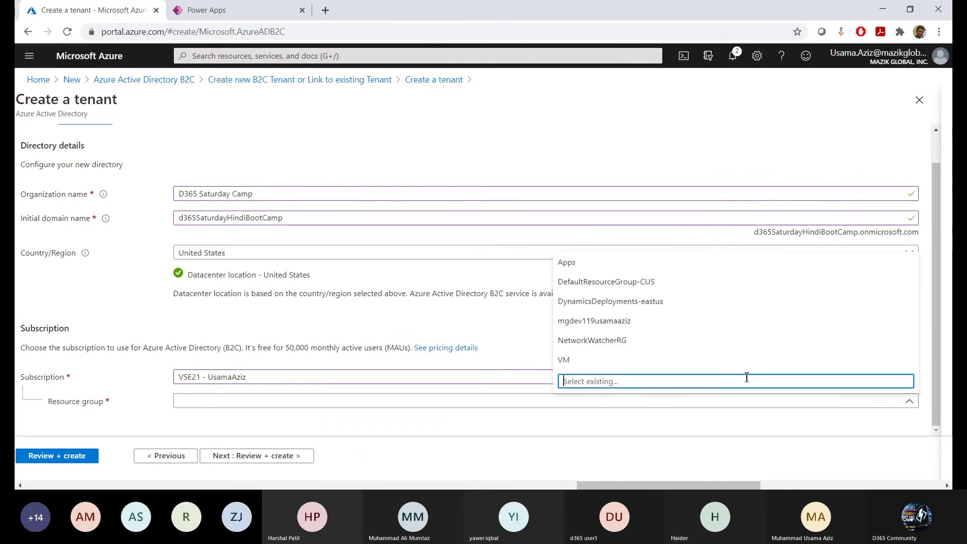
{"action": "left_click", "coordinate": [614, 270]}
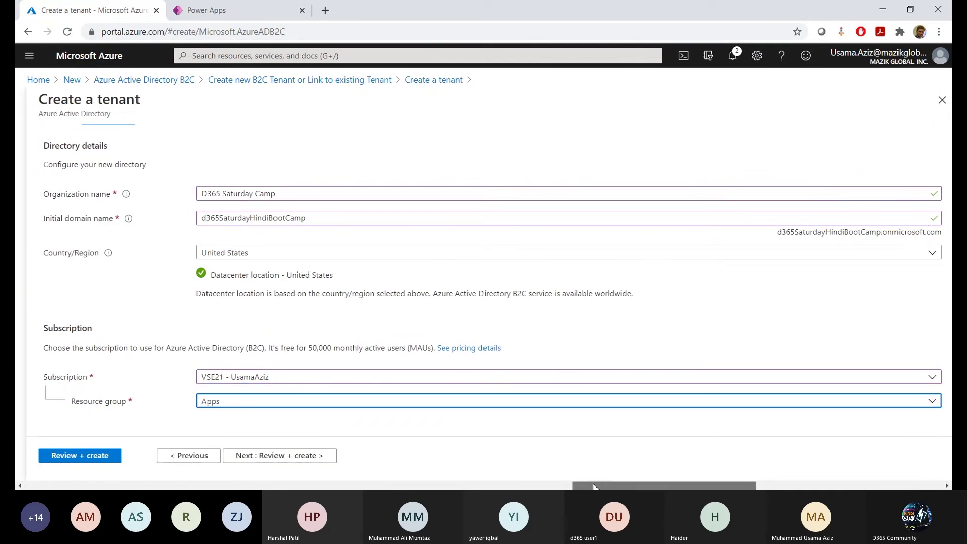
{"action": "left_click_drag", "start_coordinate": [583, 484], "coordinate": [579, 485]}
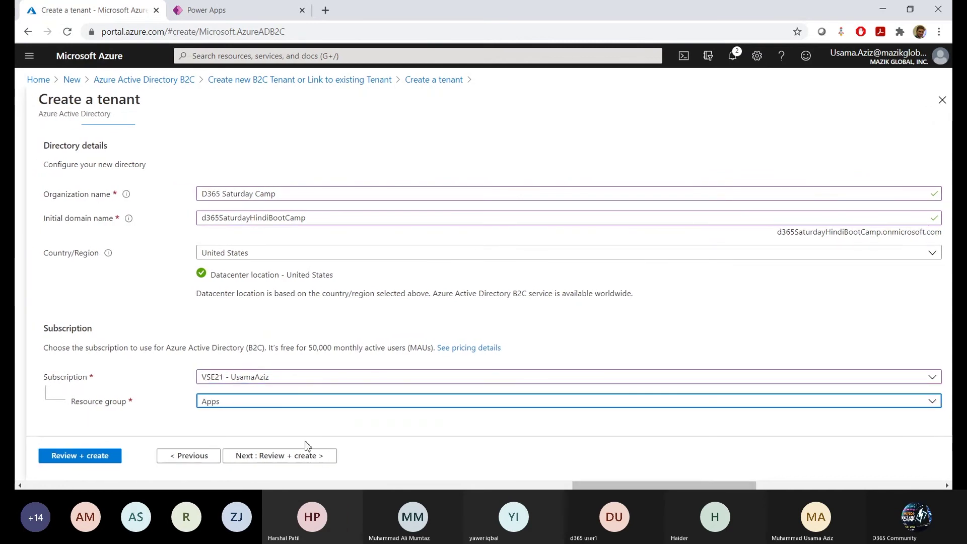
{"action": "left_click", "coordinate": [282, 456]}
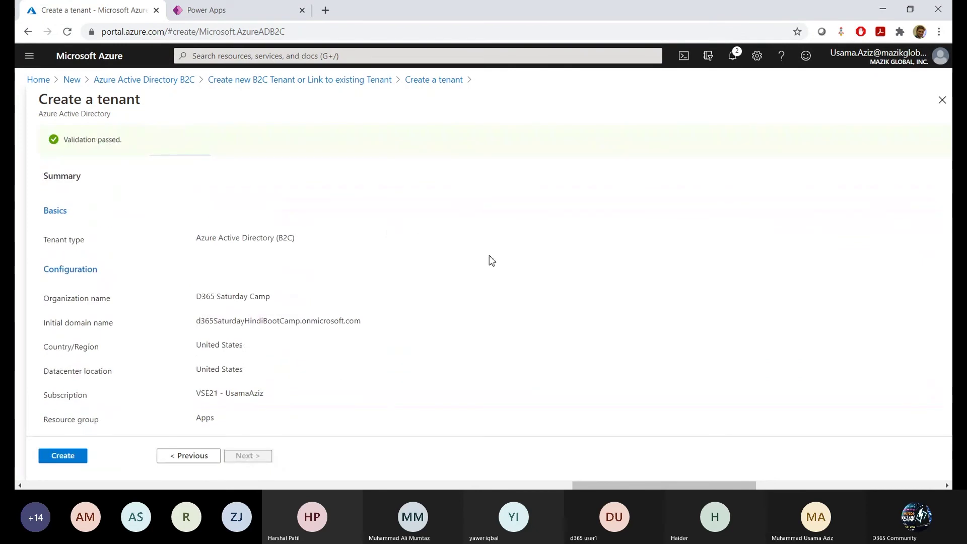
Step: Submit the Review + create page to create the D365 Saturday Camp B2C tenant
{"action": "left_click", "coordinate": [72, 457]}
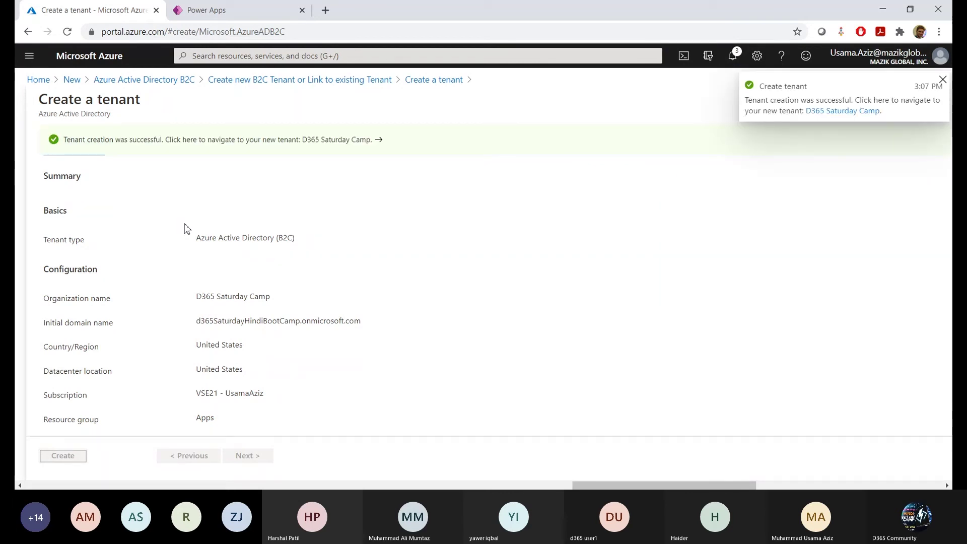
Step: Switch to the new D365 Saturday Camp tenant and view its App registrations
{"action": "left_click", "coordinate": [944, 82]}
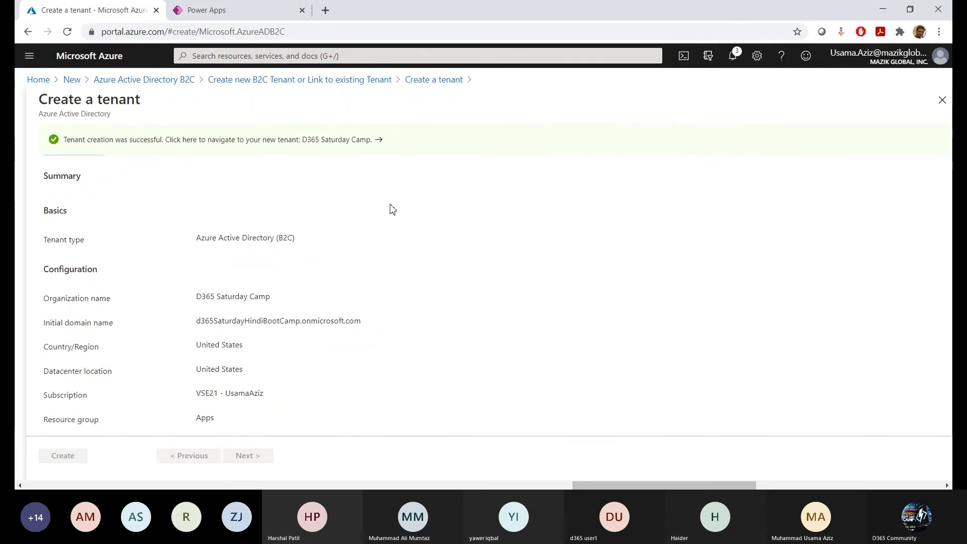
{"action": "left_click", "coordinate": [359, 141]}
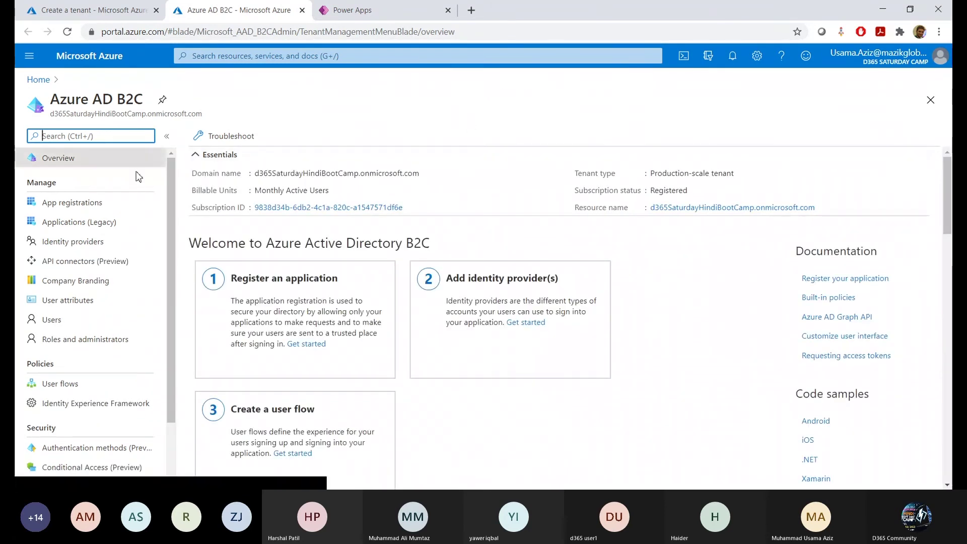
{"action": "left_click", "coordinate": [94, 208]}
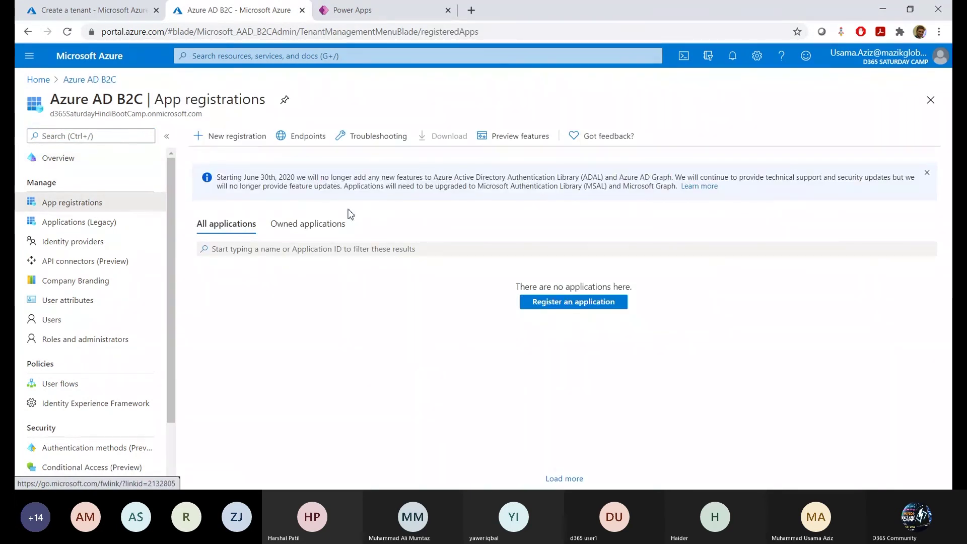
Step: Register a new app named 'PowerApps Portal' with the portal's sign-in redirect URI pasted in
{"action": "left_click", "coordinate": [234, 141]}
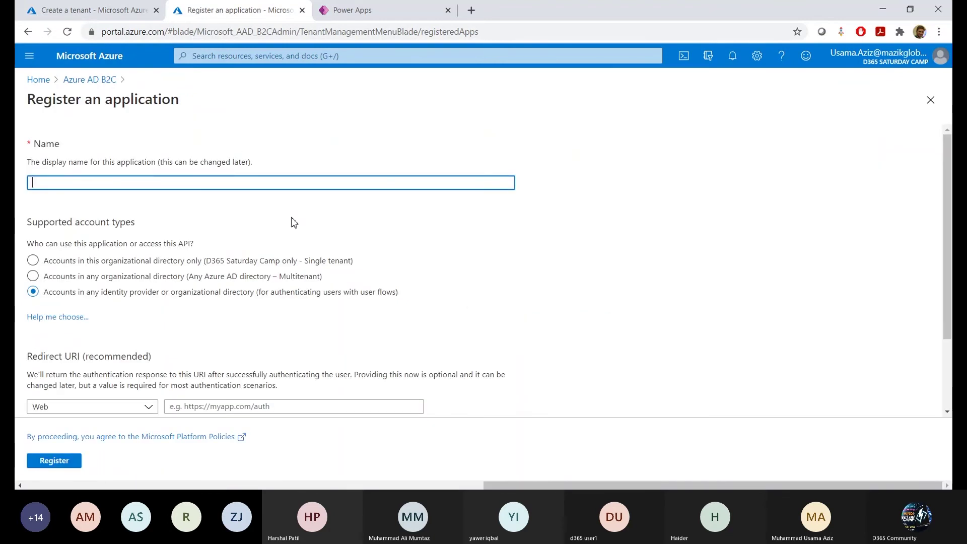
{"action": "type", "text": "PowerApps Portal"}
{"action": "left_click_drag", "start_coordinate": [950, 303], "coordinate": [949, 375]}
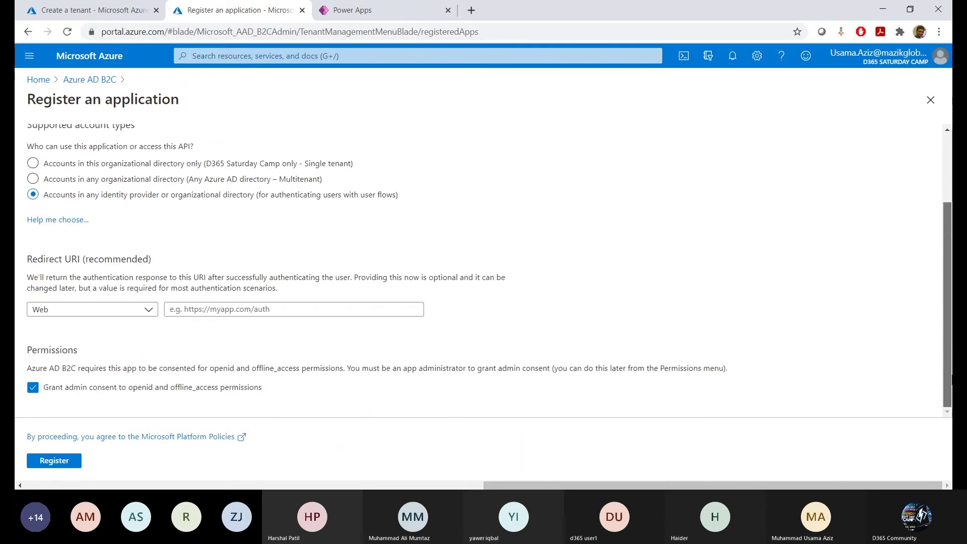
{"action": "left_click", "coordinate": [331, 309]}
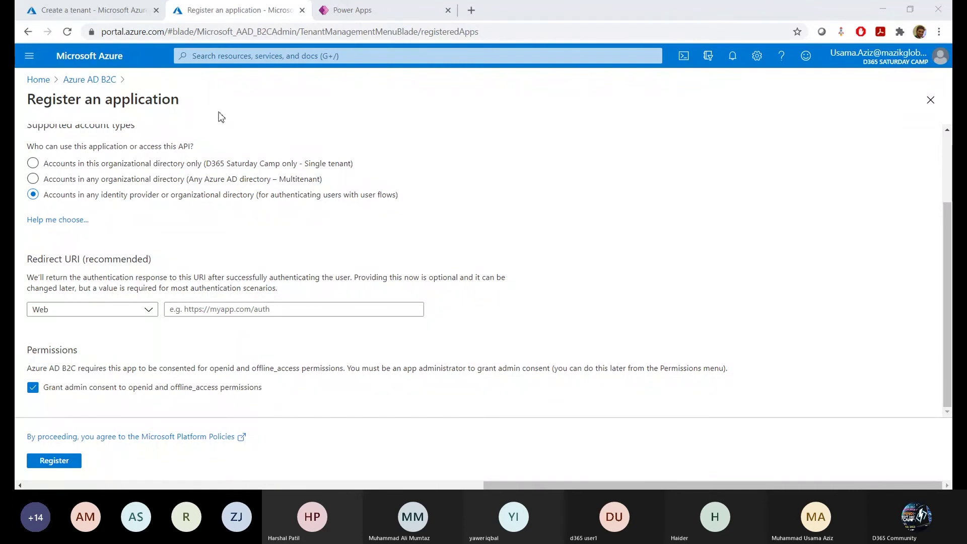
{"action": "left_click", "coordinate": [874, 10]}
{"action": "type", "text": "https://mazikcaredevportal.microsoftcrmportals.com/signin-aad-b2c_1"}
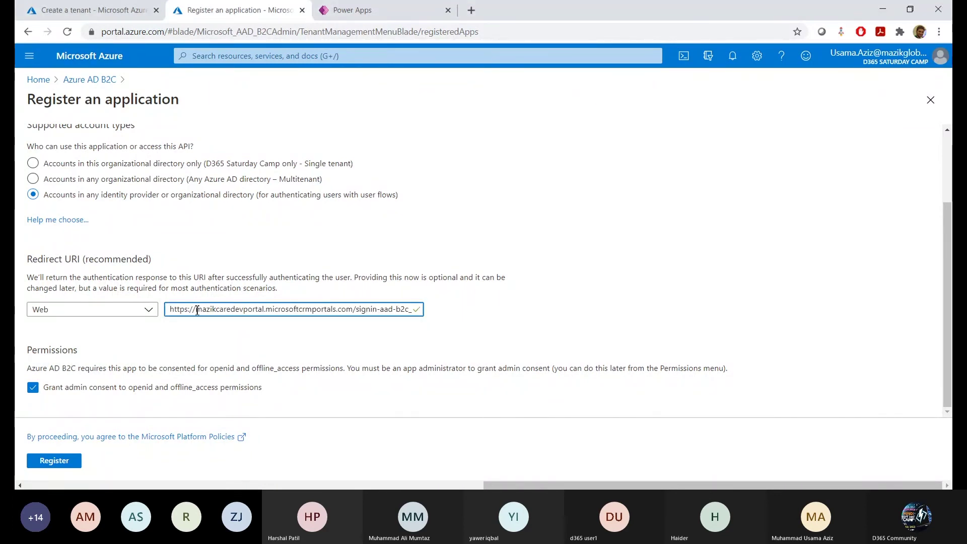
{"action": "left_click", "coordinate": [55, 461]}
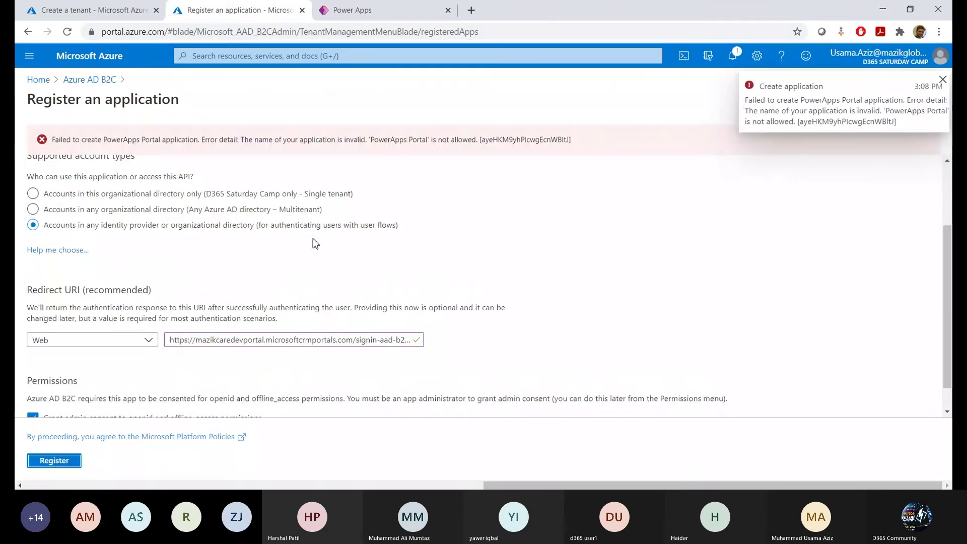
Step: Rename the app to 'PowerApps _D365 Saturday' and register it again
{"action": "scroll", "coordinate": [315, 240], "scroll_direction": "up", "scroll_amount": 2}
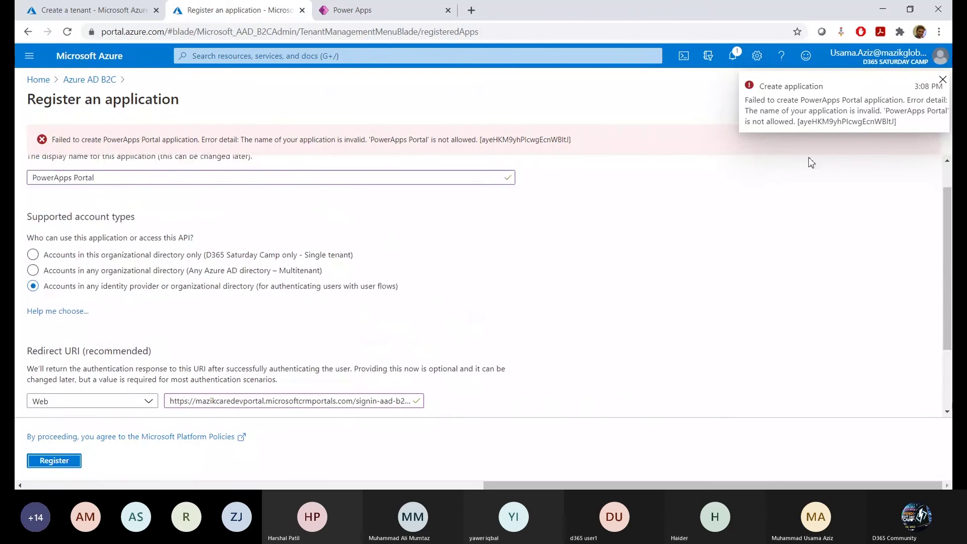
{"action": "left_click", "coordinate": [943, 79]}
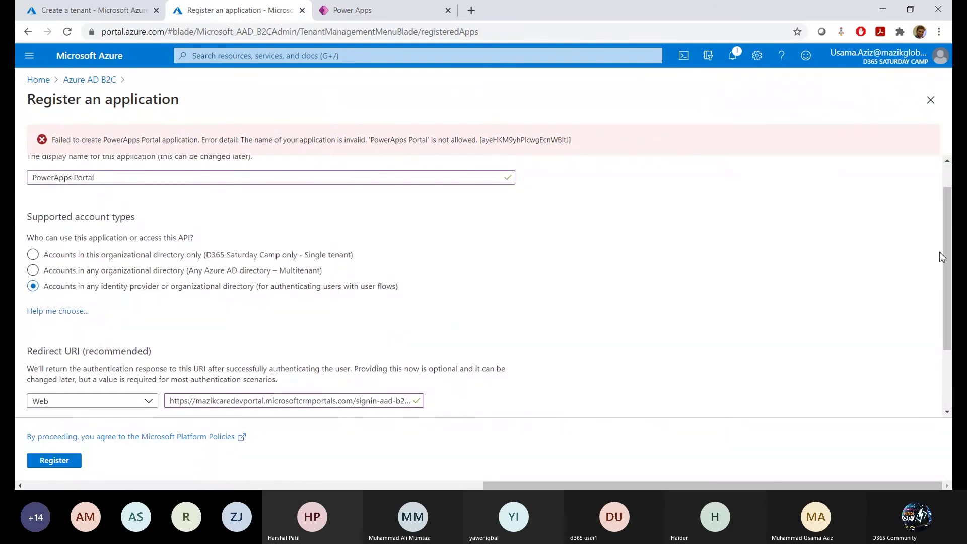
{"action": "double_click", "coordinate": [230, 184]}
{"action": "key", "text": "BackSpace"}
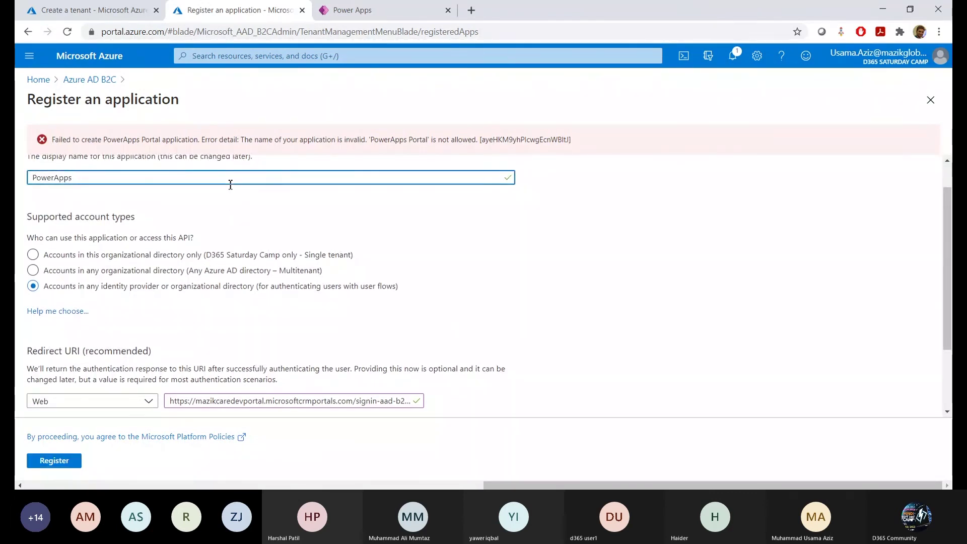
{"action": "type", "text": "_D365 S"}
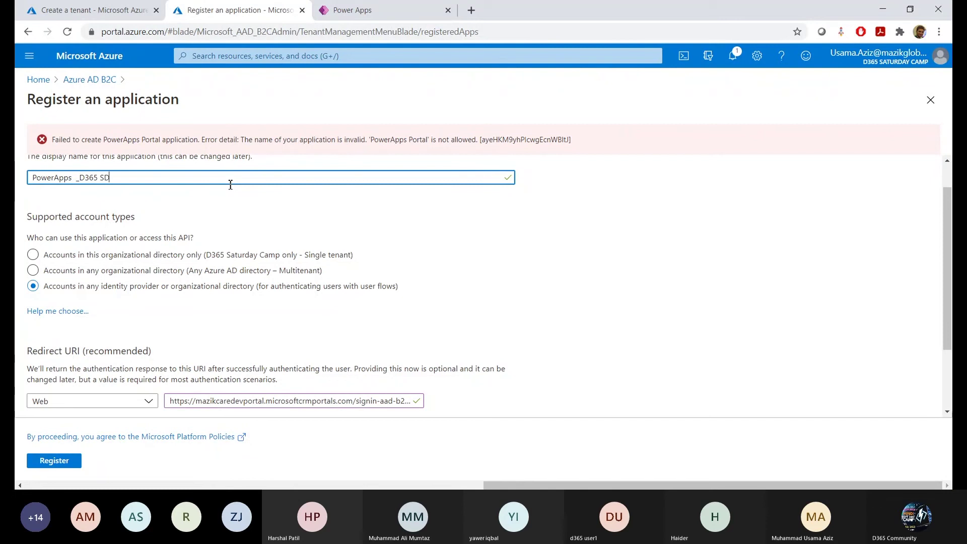
{"action": "type", "text": "aturday"}
{"action": "left_click", "coordinate": [49, 463]}
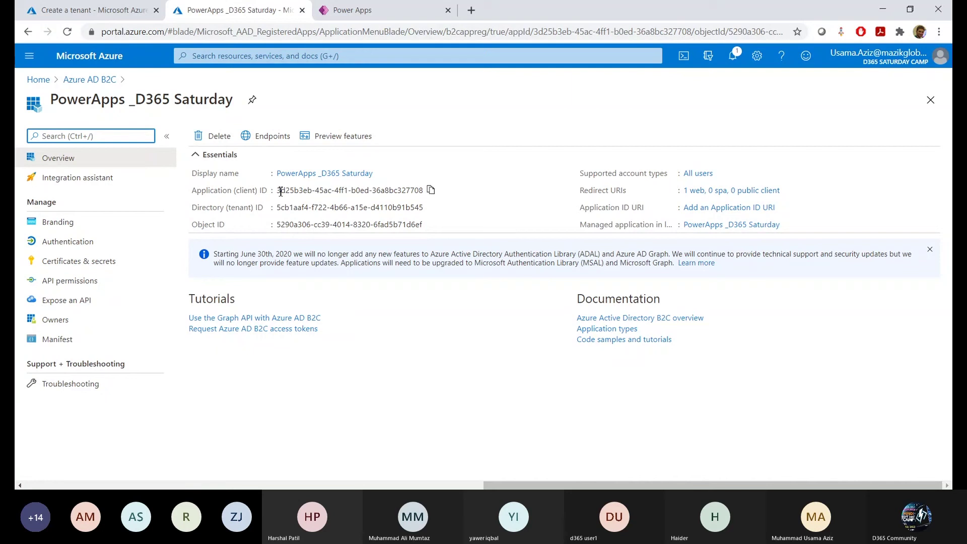
Step: Copy the PowerApps _D365 Saturday Application (client) ID from its Overview page
{"action": "left_click", "coordinate": [431, 191]}
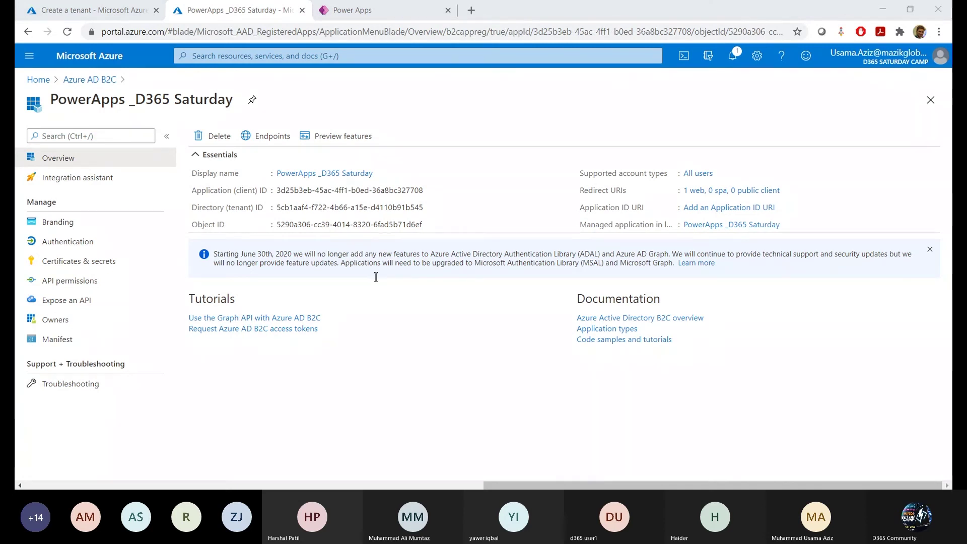
{"action": "left_click", "coordinate": [885, 4]}
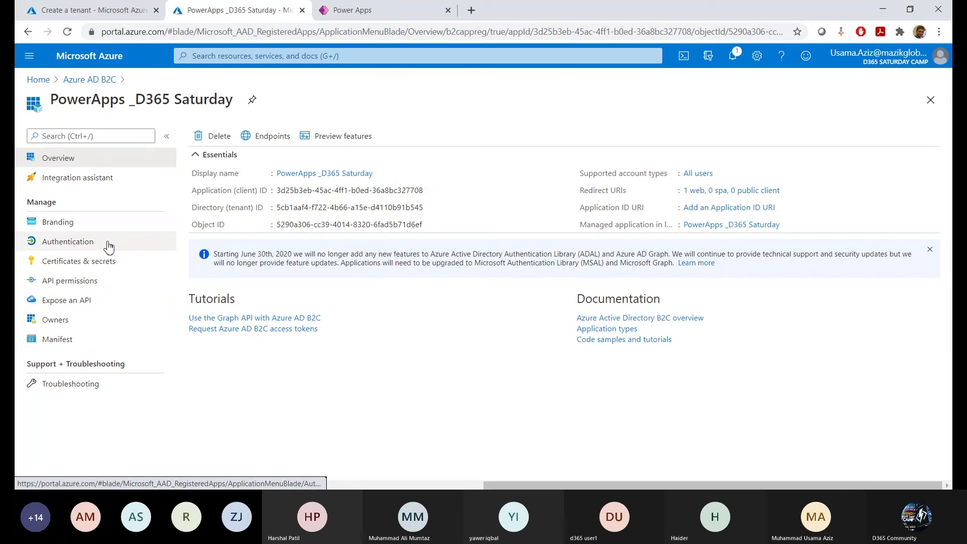
Step: On the Authentication page, enable Access tokens and ID tokens for implicit grant and save
{"action": "left_click", "coordinate": [100, 246]}
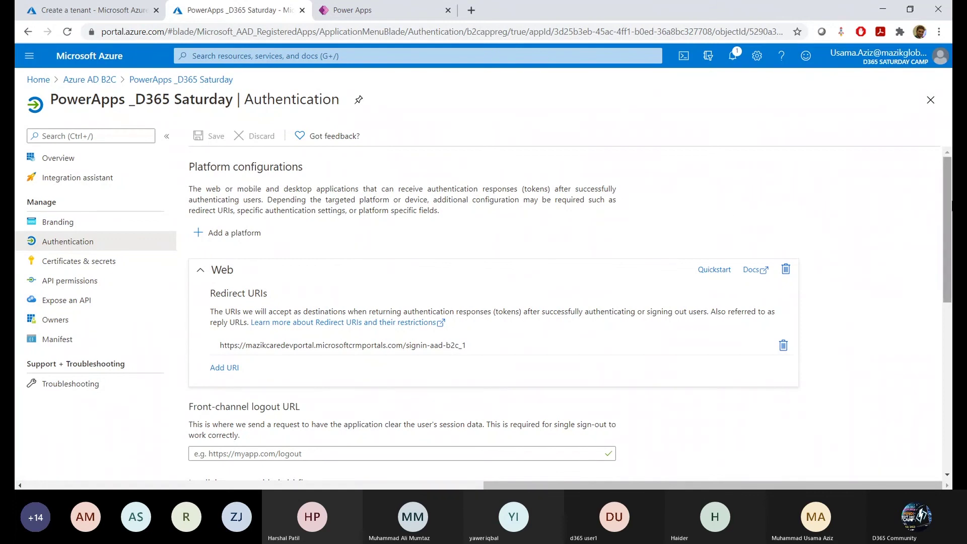
{"action": "left_click_drag", "start_coordinate": [944, 199], "coordinate": [938, 293]}
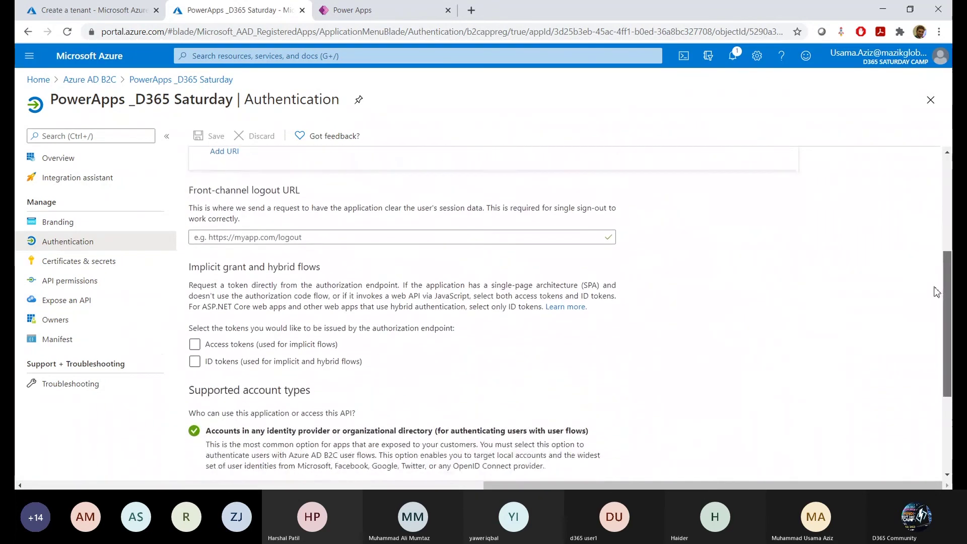
{"action": "left_click", "coordinate": [297, 343]}
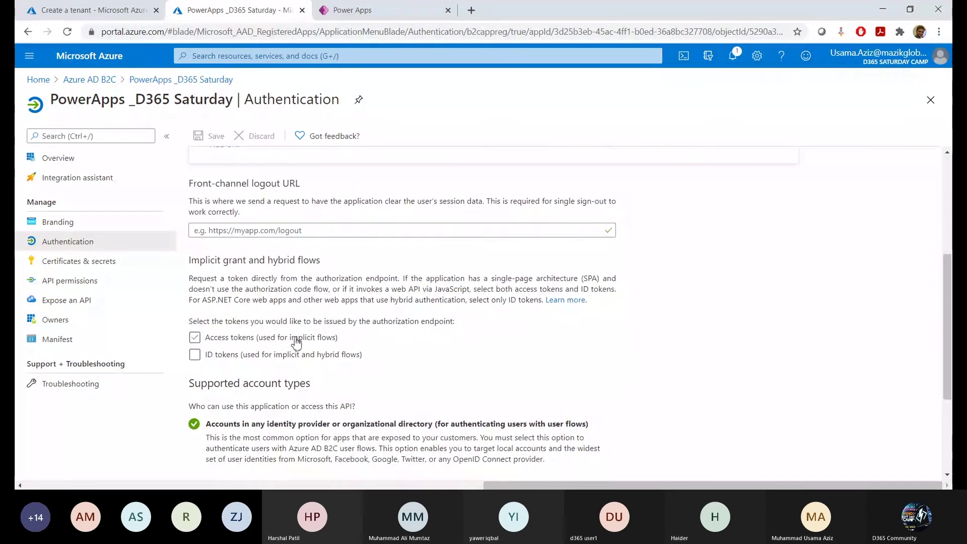
{"action": "left_click", "coordinate": [215, 343]}
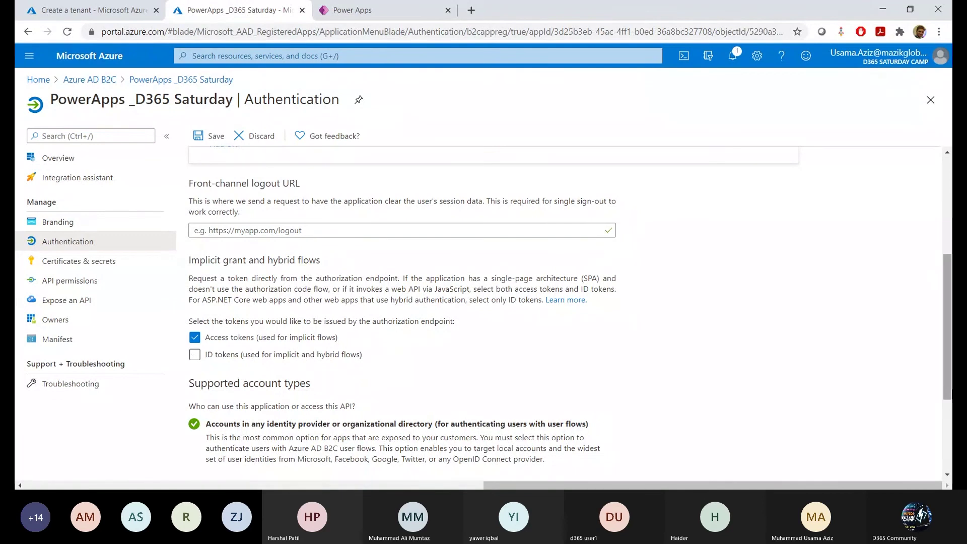
{"action": "left_click_drag", "start_coordinate": [950, 381], "coordinate": [950, 398]}
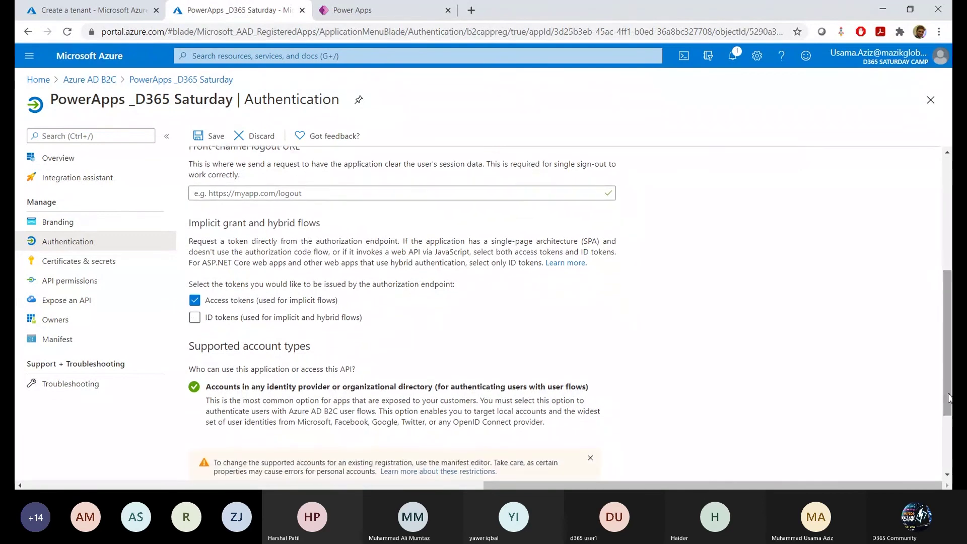
{"action": "left_click", "coordinate": [256, 319]}
{"action": "scroll", "coordinate": [632, 320], "scroll_direction": "down", "scroll_amount": 2}
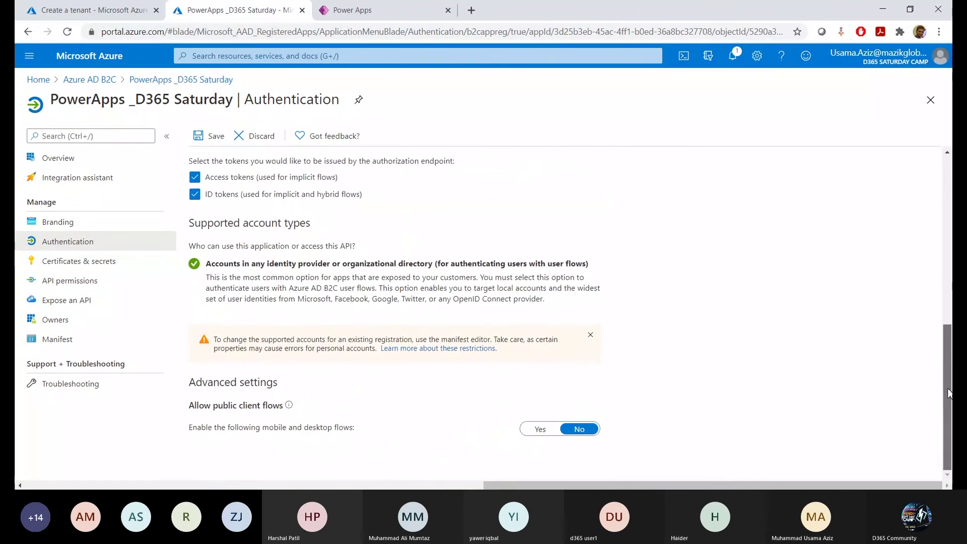
{"action": "left_click_drag", "start_coordinate": [948, 383], "coordinate": [947, 229]}
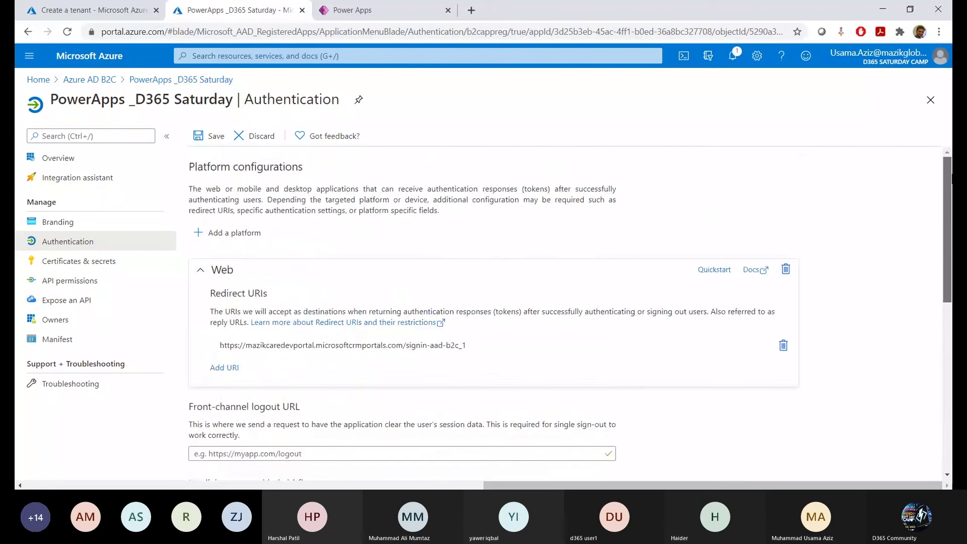
{"action": "left_click", "coordinate": [207, 146]}
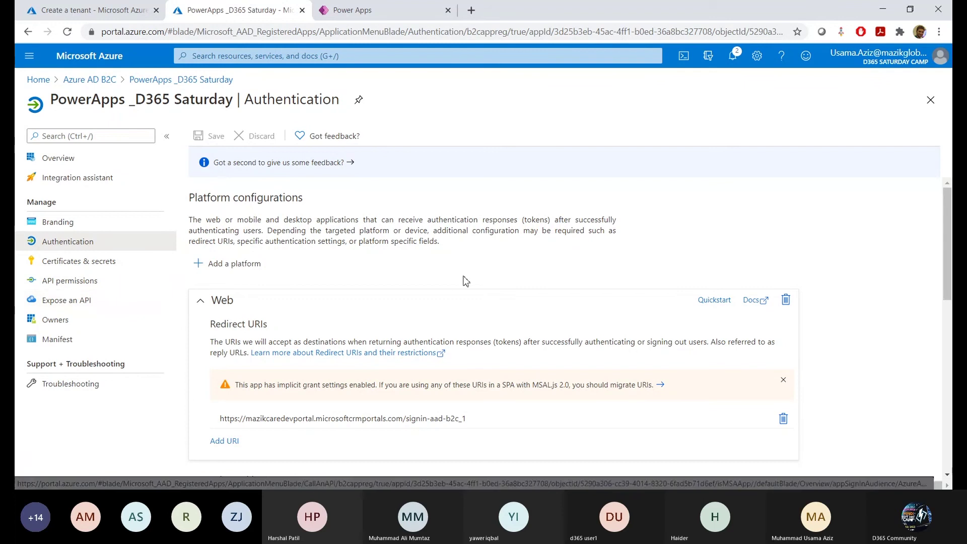
{"action": "left_click_drag", "start_coordinate": [952, 265], "coordinate": [949, 176]}
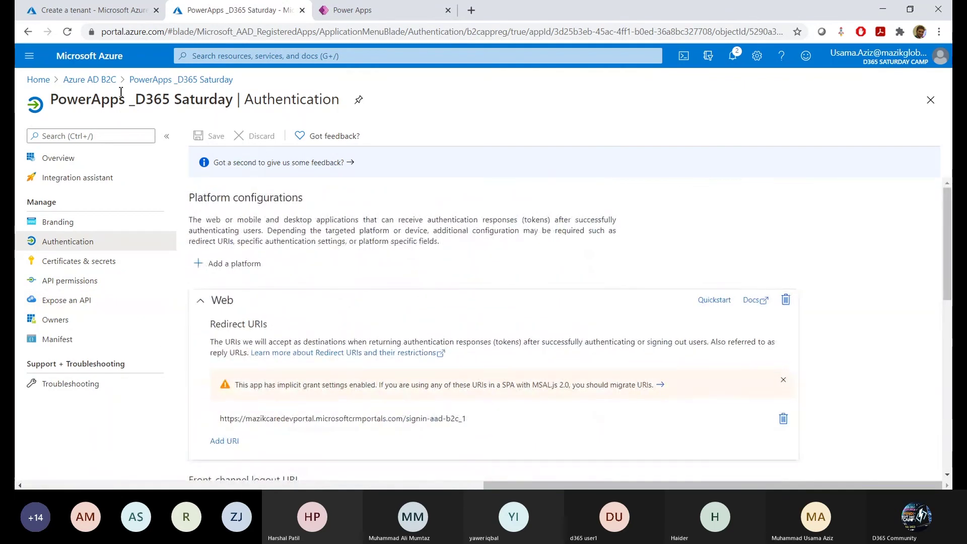
Step: Go back to Azure AD B2C, open User flows and start a New user flow
{"action": "left_click", "coordinate": [101, 85]}
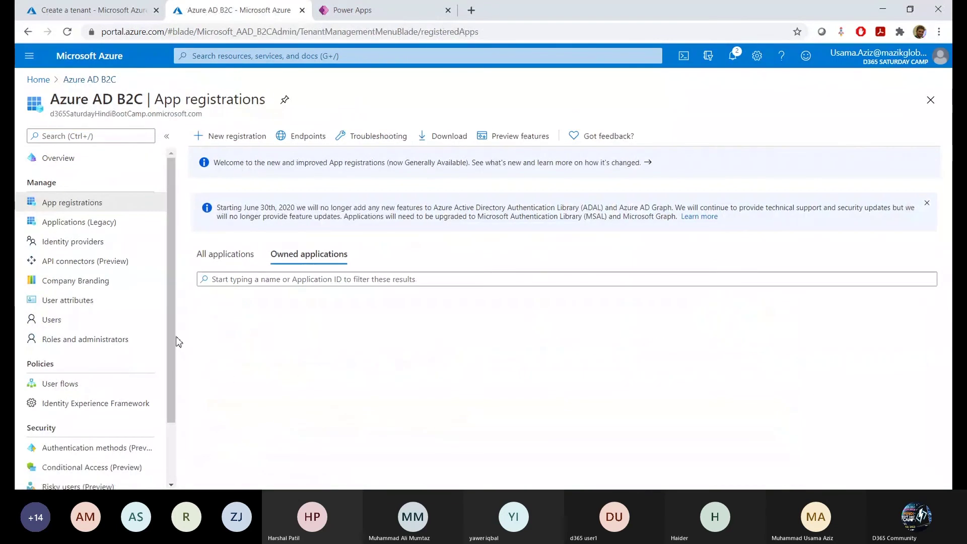
{"action": "left_click_drag", "start_coordinate": [174, 339], "coordinate": [168, 393]}
{"action": "scroll", "coordinate": [125, 393], "scroll_direction": "down", "scroll_amount": 1}
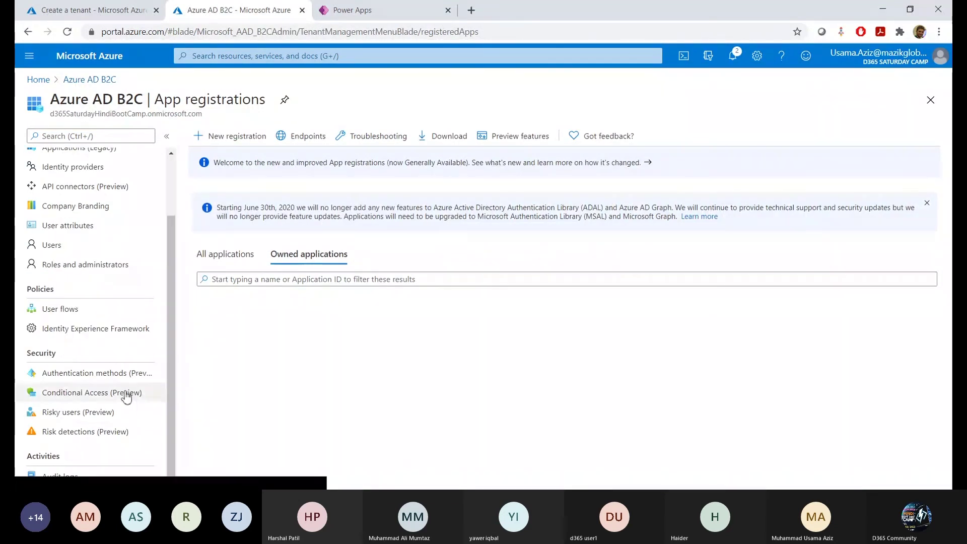
{"action": "left_click", "coordinate": [92, 310]}
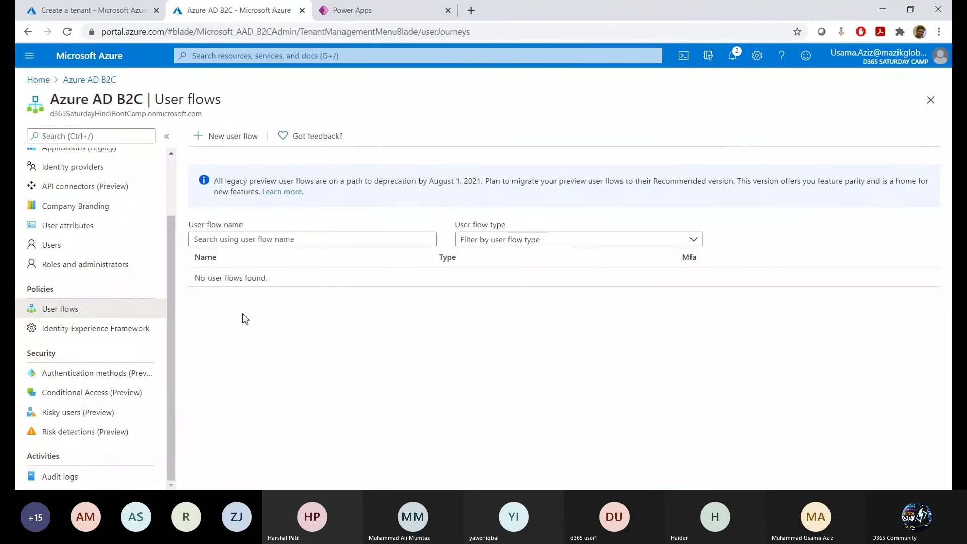
{"action": "left_click", "coordinate": [245, 134]}
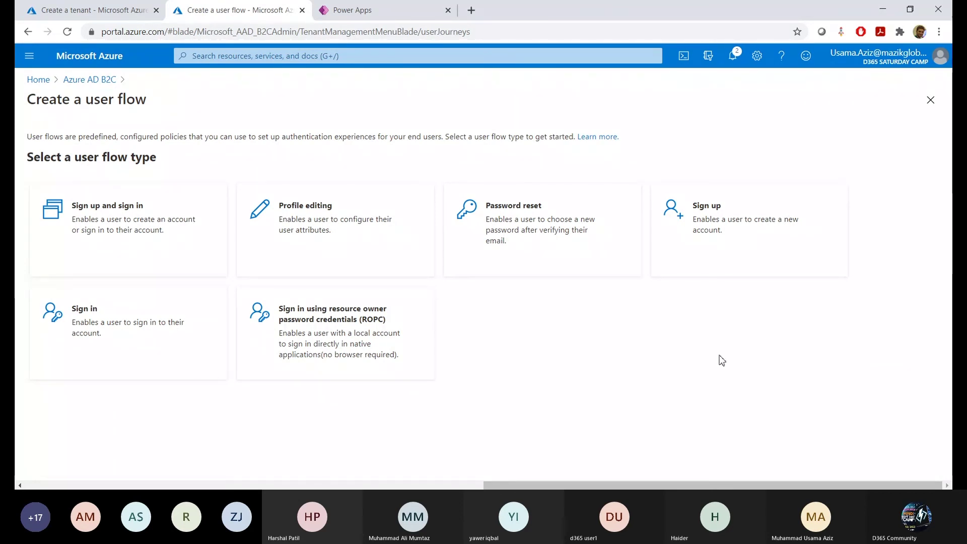
Step: Compare the Sign in, Password reset, Profile editing and ROPC types, then create a Sign up and sign in flow
{"action": "left_click", "coordinate": [125, 320]}
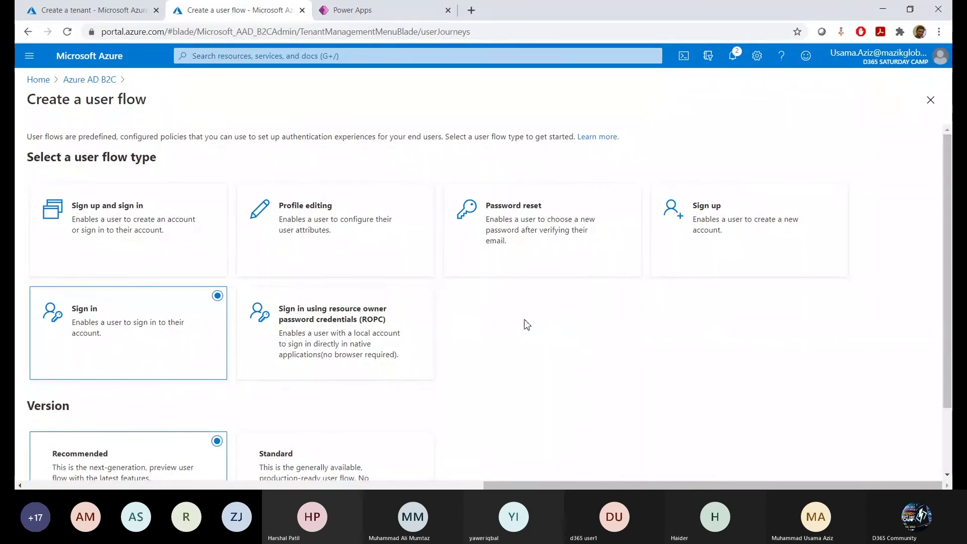
{"action": "left_click", "coordinate": [134, 212]}
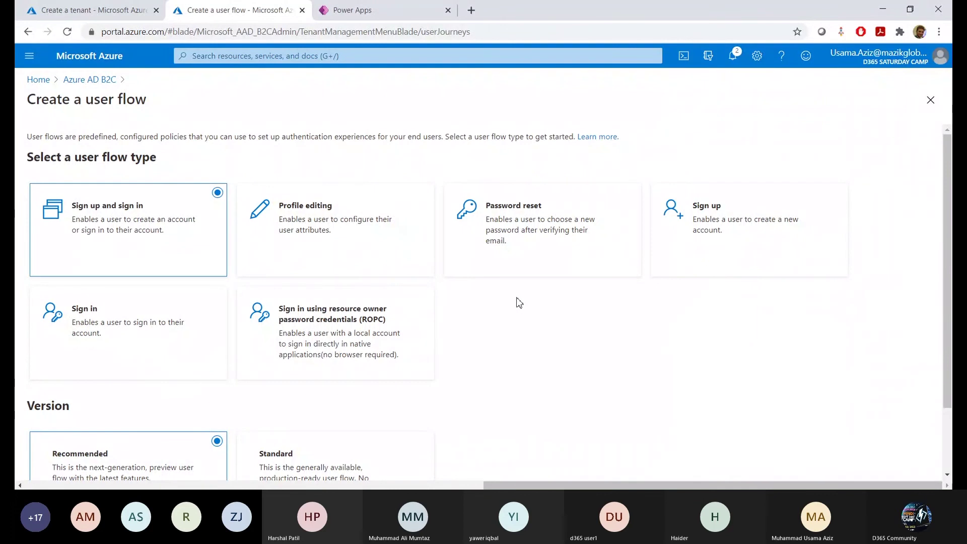
{"action": "left_click", "coordinate": [537, 253]}
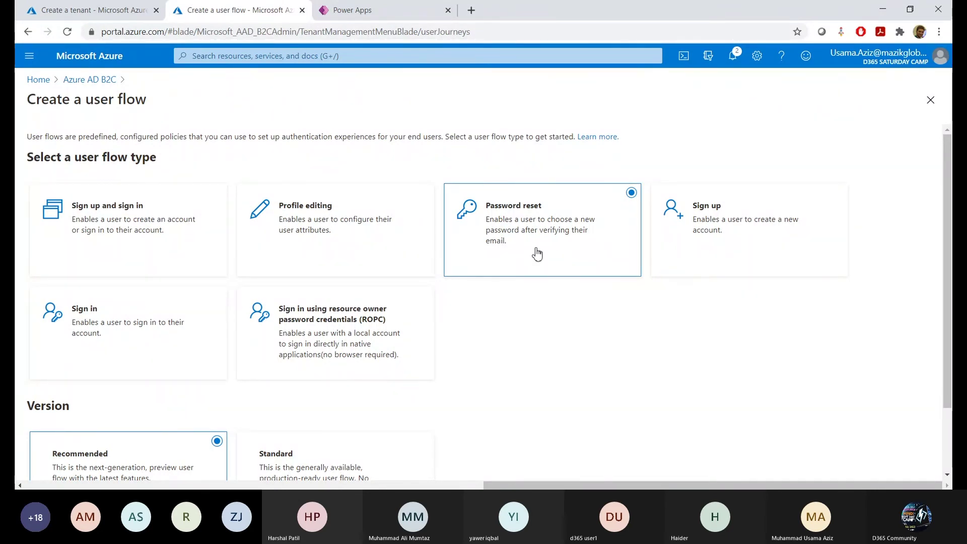
{"action": "left_click", "coordinate": [371, 238]}
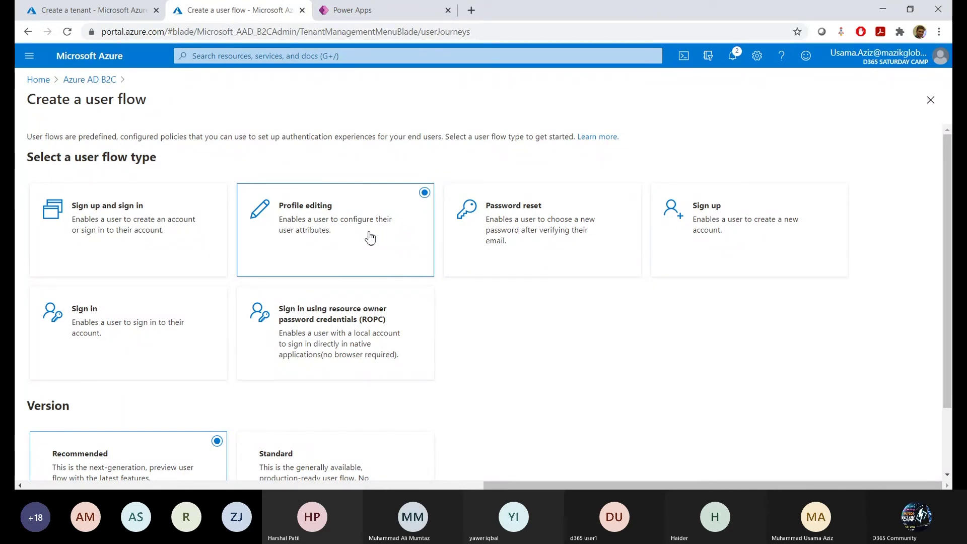
{"action": "left_click", "coordinate": [397, 333]}
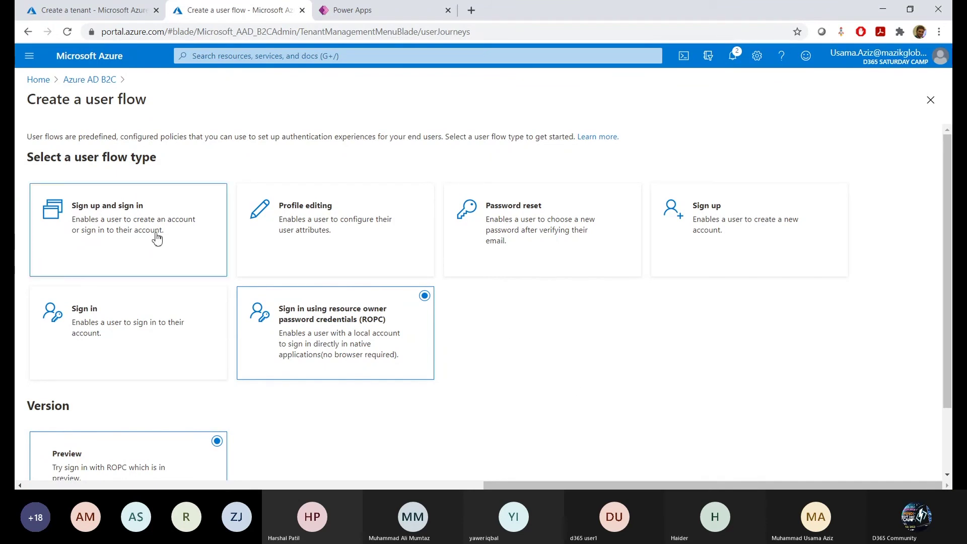
{"action": "left_click", "coordinate": [177, 226]}
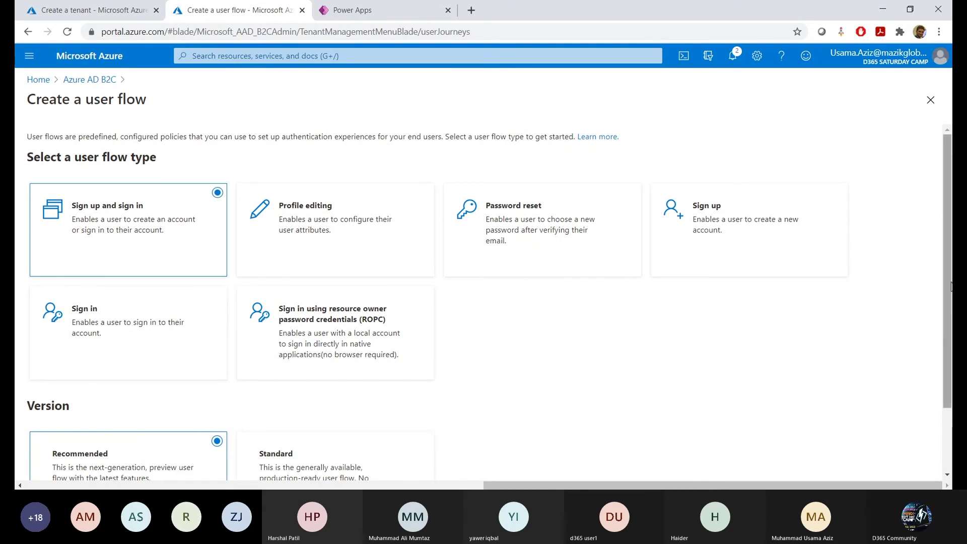
{"action": "left_click_drag", "start_coordinate": [951, 285], "coordinate": [951, 348]}
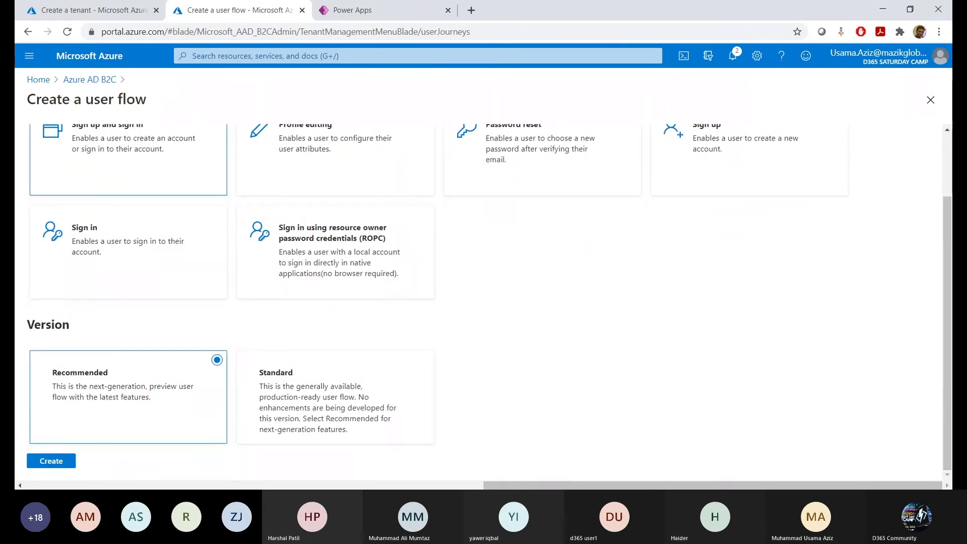
{"action": "left_click", "coordinate": [68, 462]}
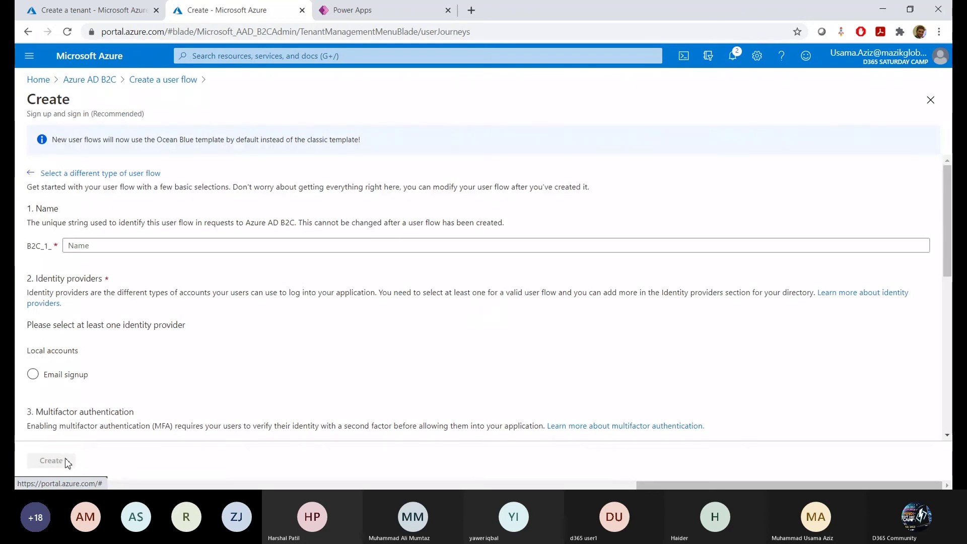
{"action": "left_click", "coordinate": [139, 246]}
{"action": "type", "text": "S"}
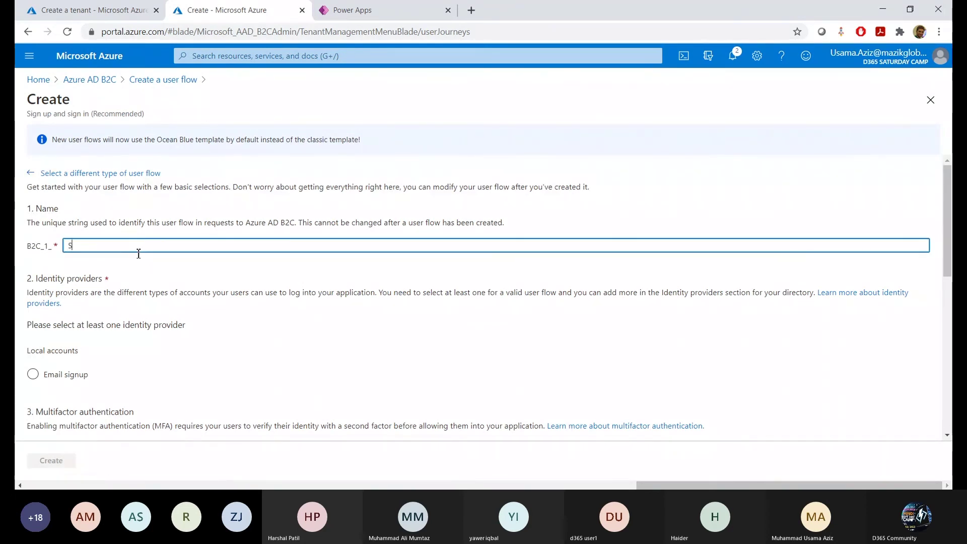
{"action": "type", "text": "ingU"}
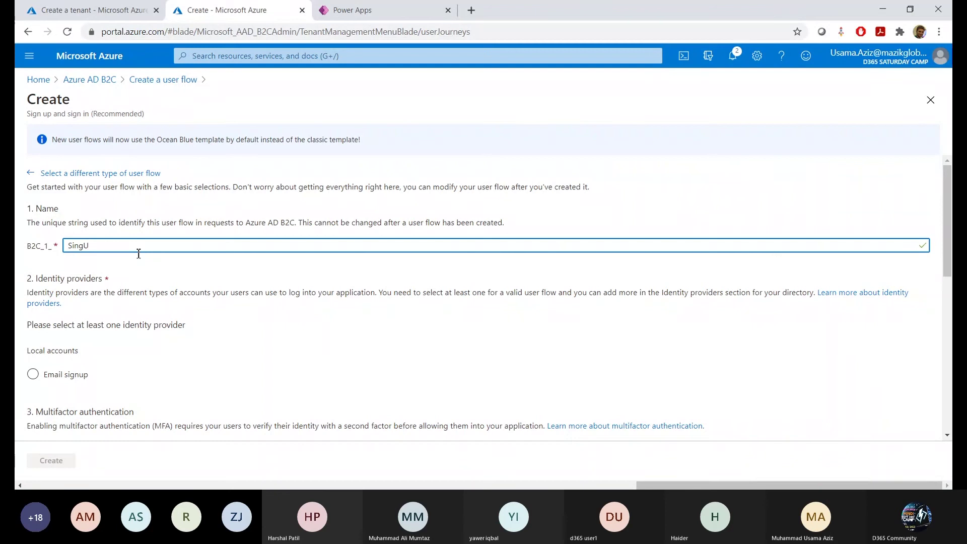
{"action": "type", "text": "pSingIn"}
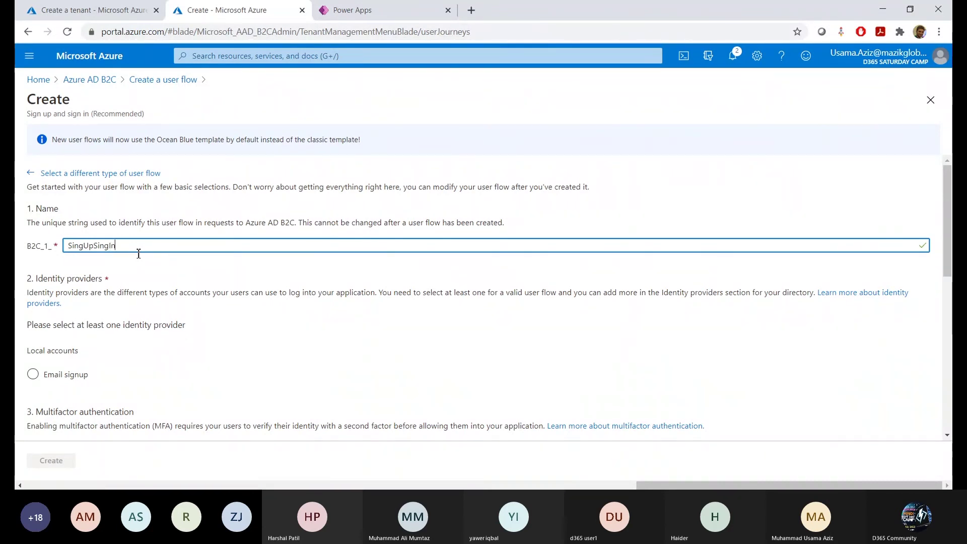
{"action": "left_click", "coordinate": [79, 245]}
{"action": "key", "text": "BackSpace"}
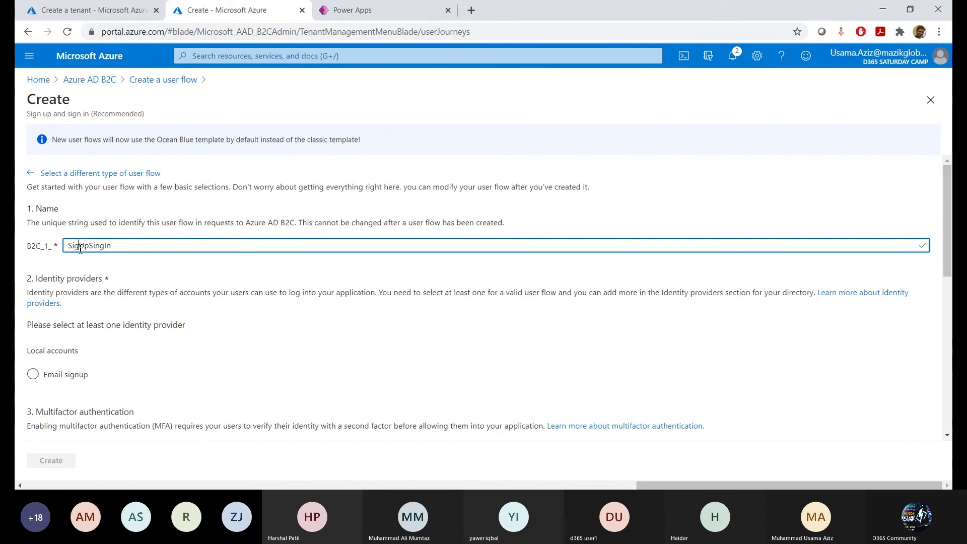
{"action": "type", "text": "n"}
{"action": "key", "text": "Right"}
{"action": "key", "text": "Right"}
{"action": "key", "text": "Right"}
{"action": "key", "text": "Right"}
{"action": "key", "text": "Right"}
{"action": "key", "text": "BackSpace"}
{"action": "type", "text": "n"}
{"action": "scroll", "coordinate": [205, 270], "scroll_direction": "down", "scroll_amount": 1}
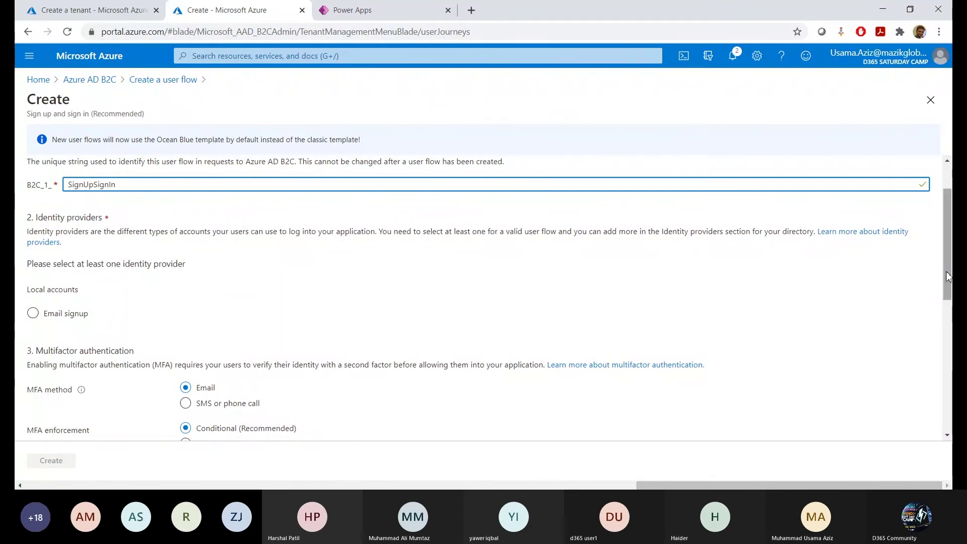
{"action": "scroll", "coordinate": [948, 276], "scroll_direction": "down", "scroll_amount": 1}
{"action": "left_click", "coordinate": [72, 300]}
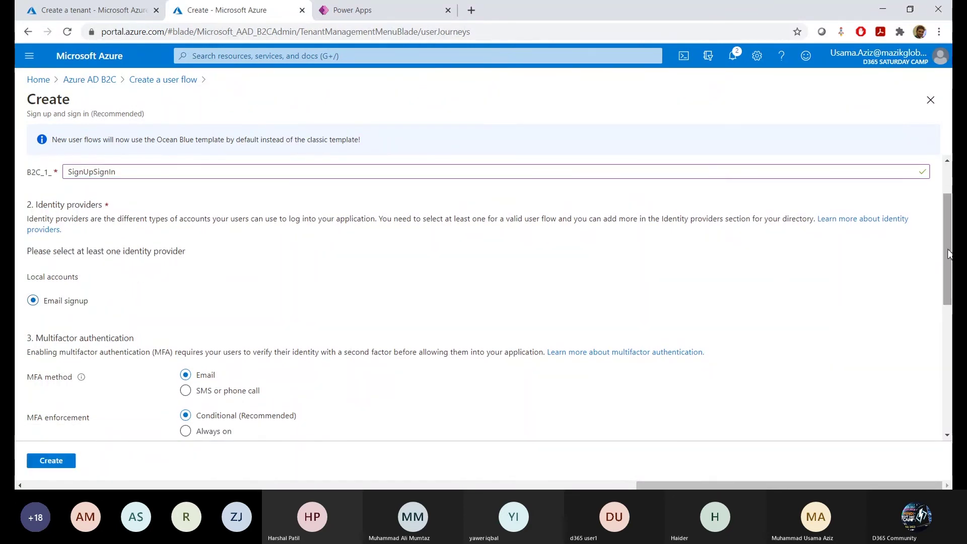
{"action": "scroll", "coordinate": [951, 274], "scroll_direction": "up", "scroll_amount": 2}
{"action": "scroll", "coordinate": [952, 303], "scroll_direction": "down", "scroll_amount": 5}
{"action": "scroll", "coordinate": [951, 303], "scroll_direction": "down", "scroll_amount": 1}
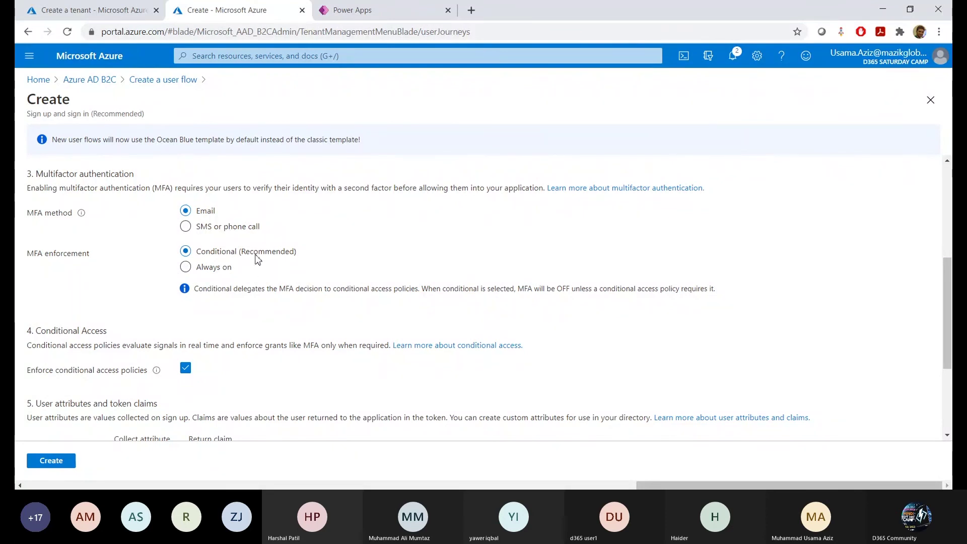
{"action": "left_click", "coordinate": [214, 229]}
{"action": "left_click", "coordinate": [209, 217]}
{"action": "left_click_drag", "start_coordinate": [947, 281], "coordinate": [946, 343]}
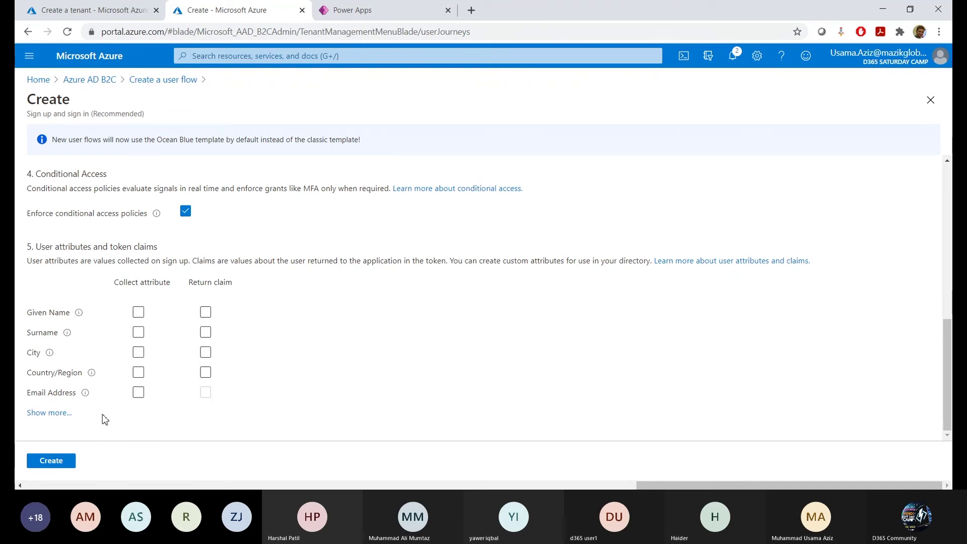
Step: Collect Display Name and Email Address; return Display Name, Email Addresses, User is new and Object ID
{"action": "left_click", "coordinate": [59, 415]}
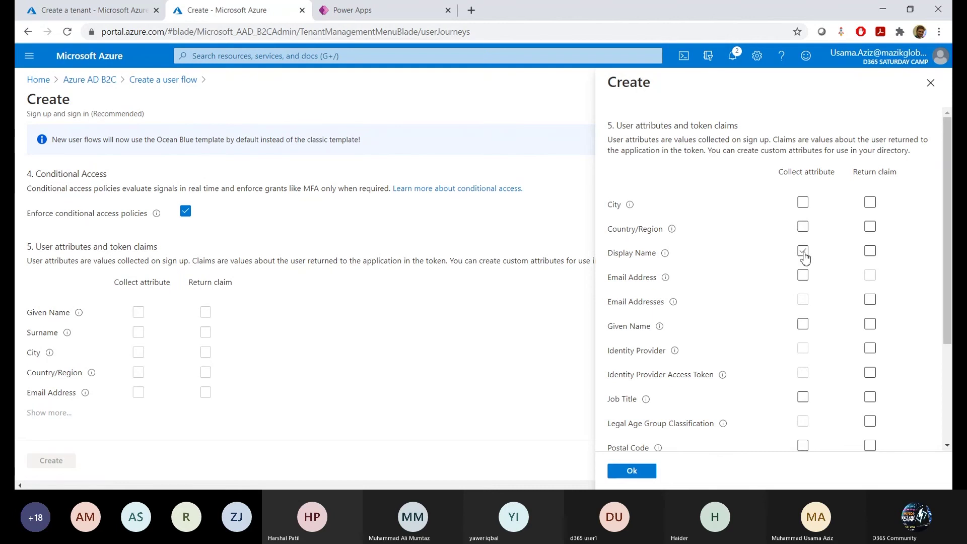
{"action": "left_click", "coordinate": [803, 251]}
{"action": "left_click", "coordinate": [867, 252]}
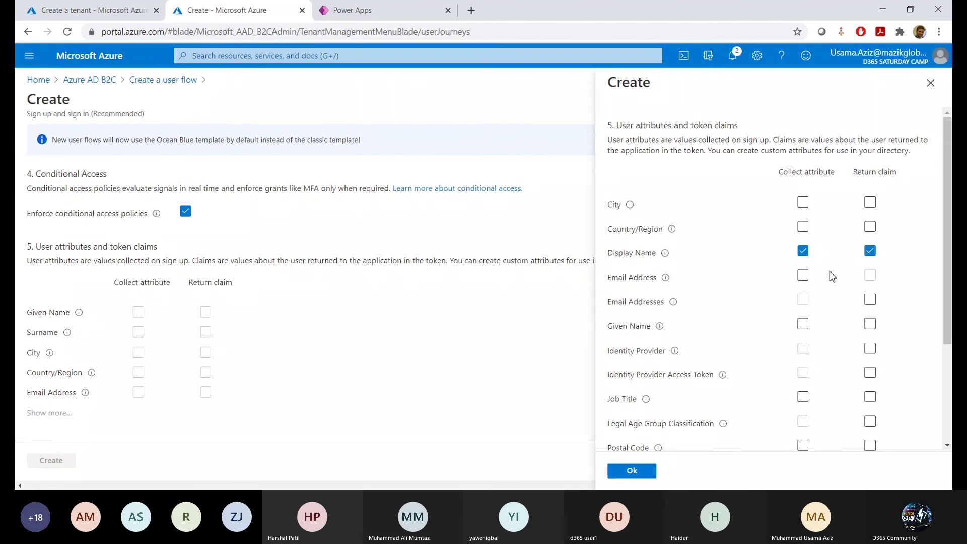
{"action": "left_click", "coordinate": [803, 276]}
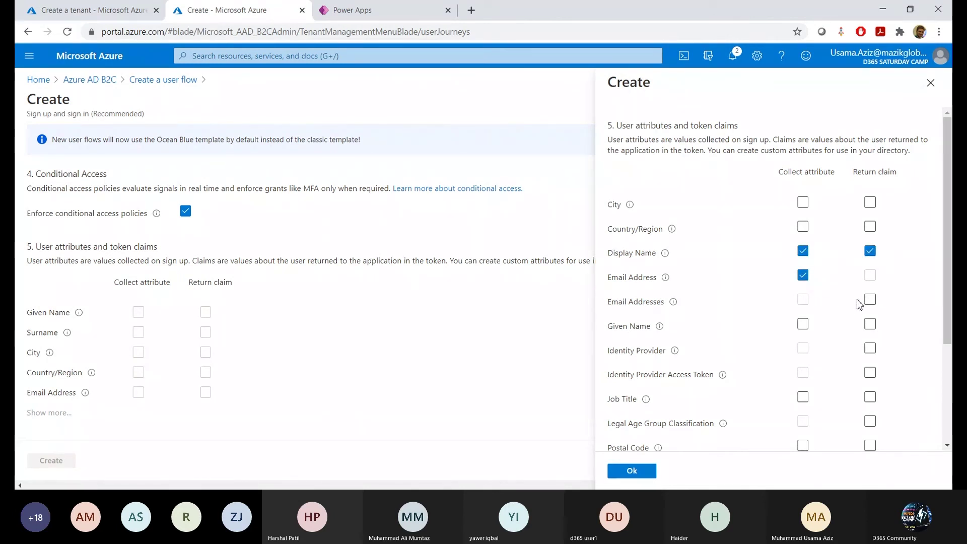
{"action": "left_click", "coordinate": [870, 300]}
{"action": "scroll", "coordinate": [900, 301], "scroll_direction": "down", "scroll_amount": 2}
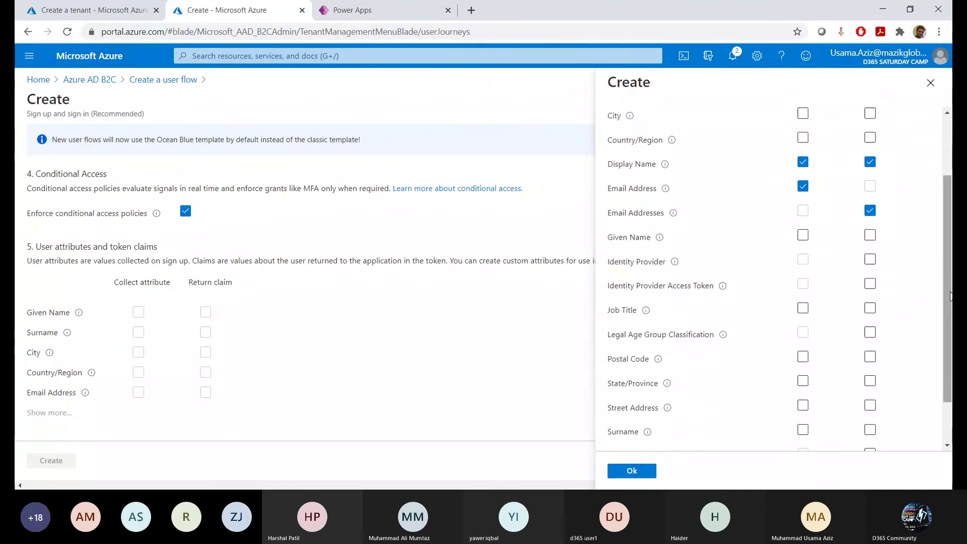
{"action": "scroll", "coordinate": [950, 297], "scroll_direction": "down", "scroll_amount": 2}
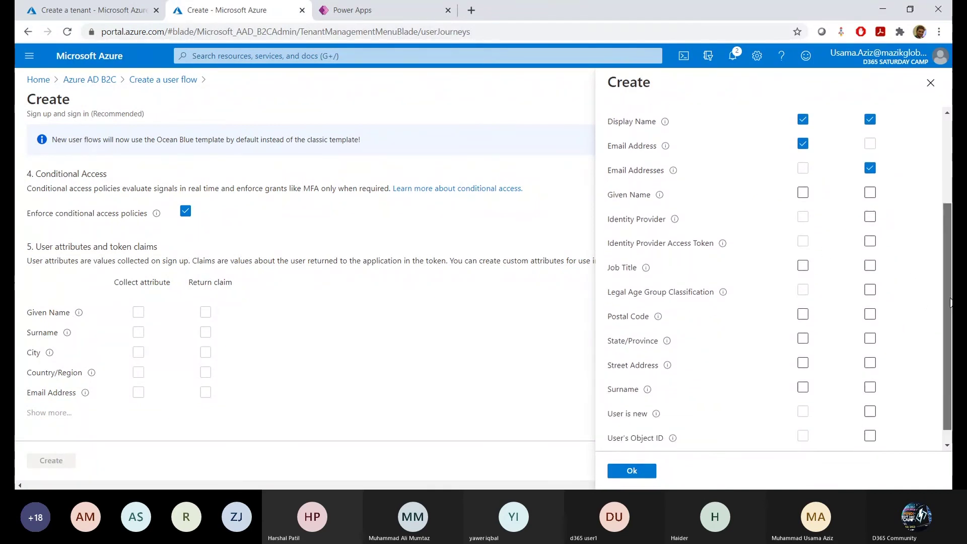
{"action": "scroll", "coordinate": [950, 302], "scroll_direction": "down", "scroll_amount": 1}
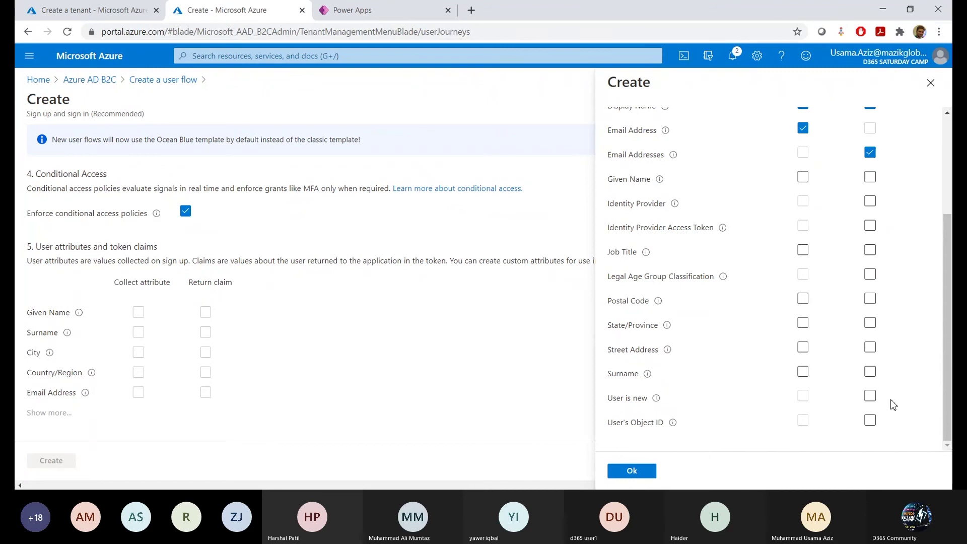
{"action": "left_click", "coordinate": [870, 396]}
{"action": "left_click", "coordinate": [874, 422]}
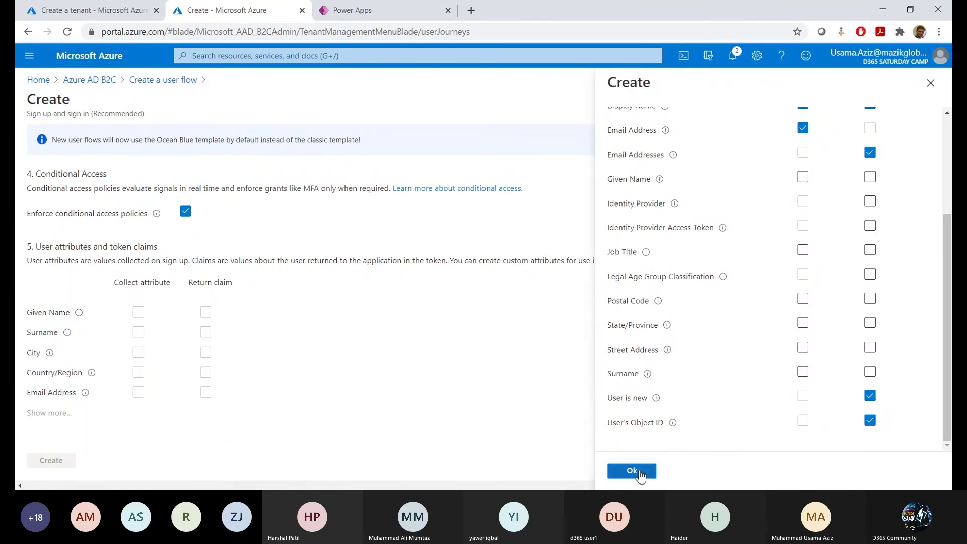
{"action": "left_click", "coordinate": [633, 473]}
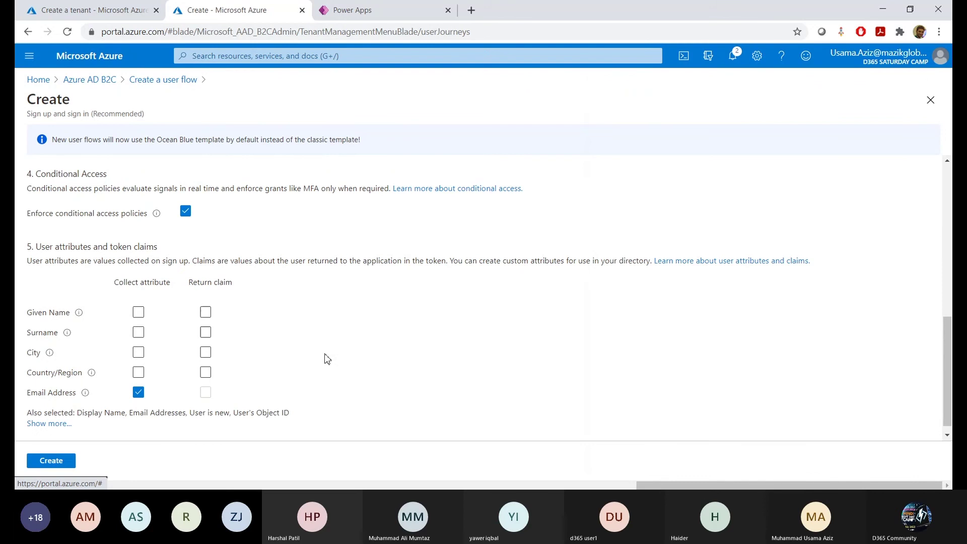
Step: Submit the form to create the B2C_1_SignUpSignIn sign-up and sign-in flow
{"action": "left_click", "coordinate": [51, 461]}
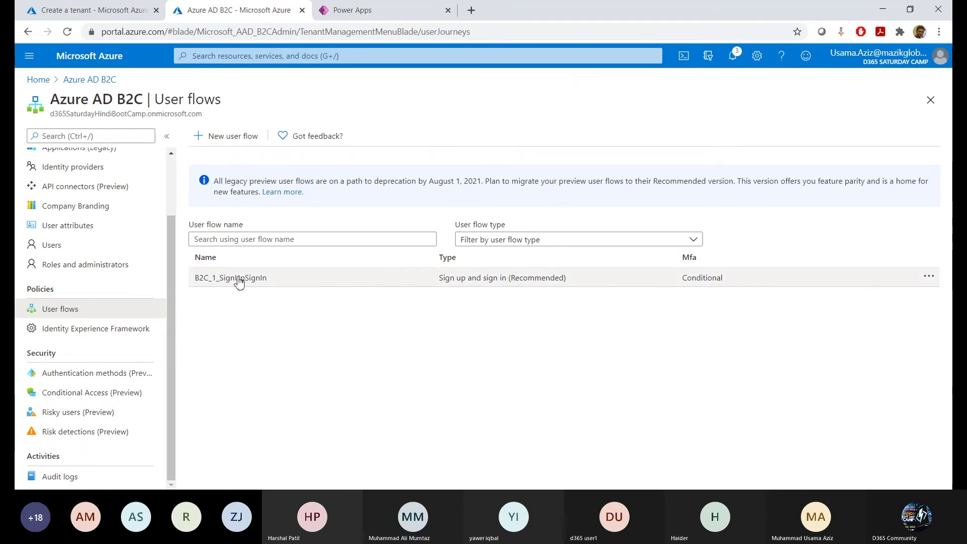
Step: Start a new Password reset user flow and name it PasswordReset
{"action": "left_click", "coordinate": [243, 142]}
{"action": "left_click", "coordinate": [586, 260]}
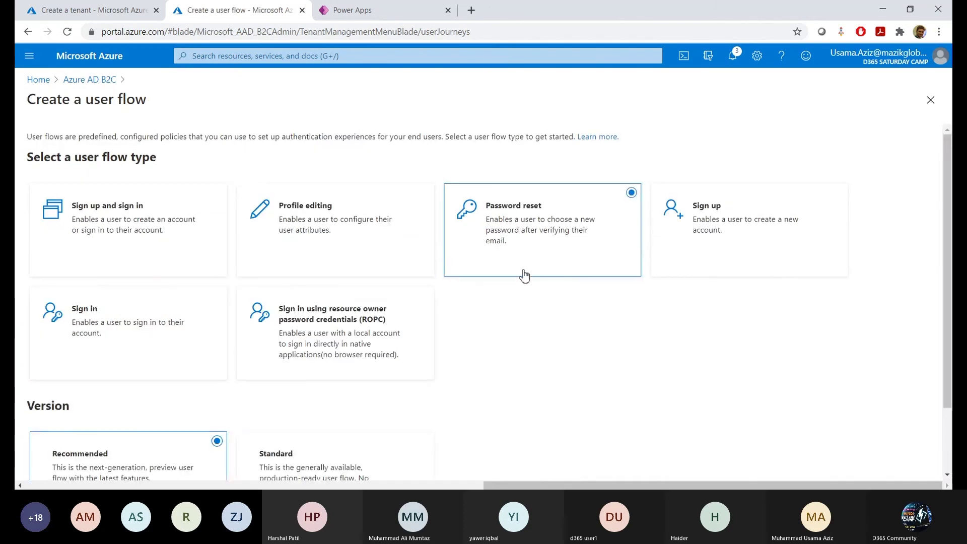
{"action": "scroll", "coordinate": [949, 270], "scroll_direction": "down", "scroll_amount": 2}
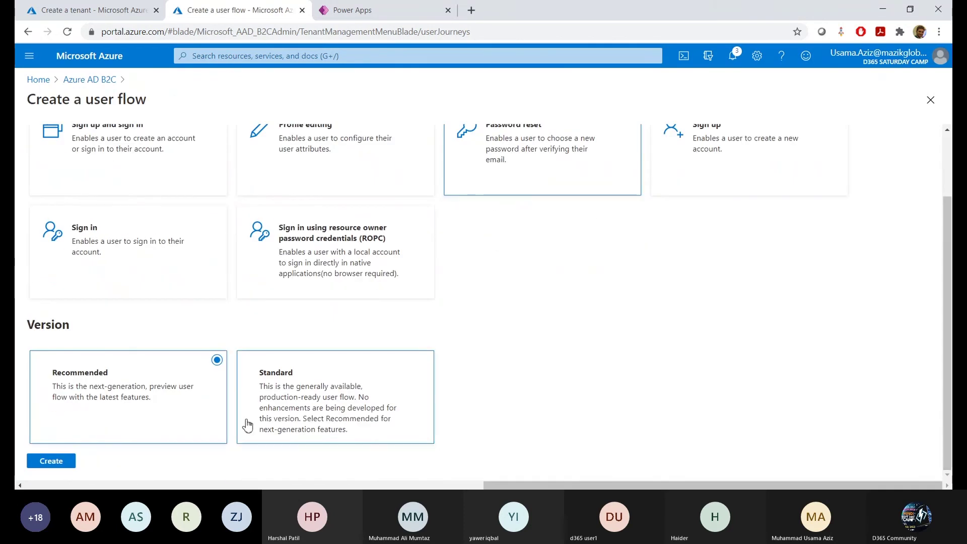
{"action": "left_click", "coordinate": [50, 461]}
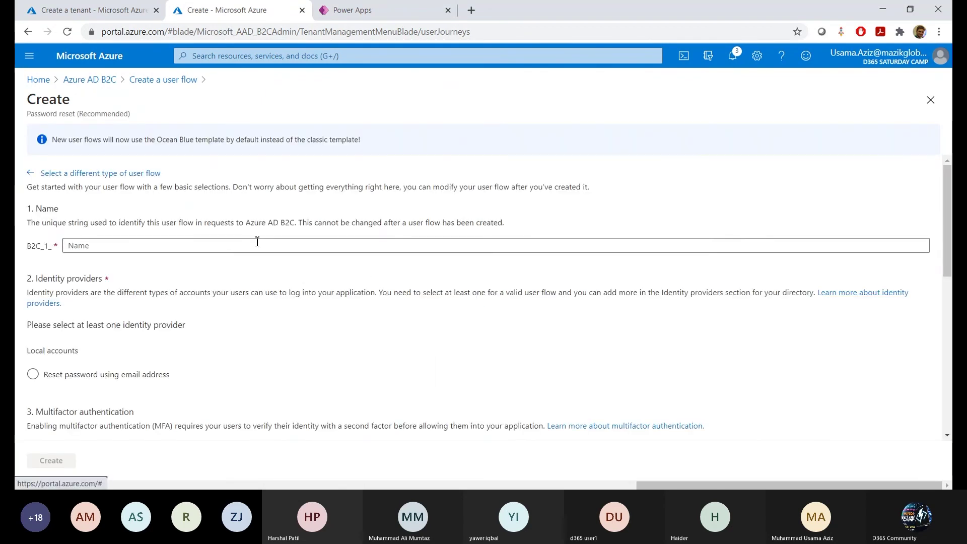
{"action": "left_click", "coordinate": [257, 241]}
{"action": "type", "text": "Pass"}
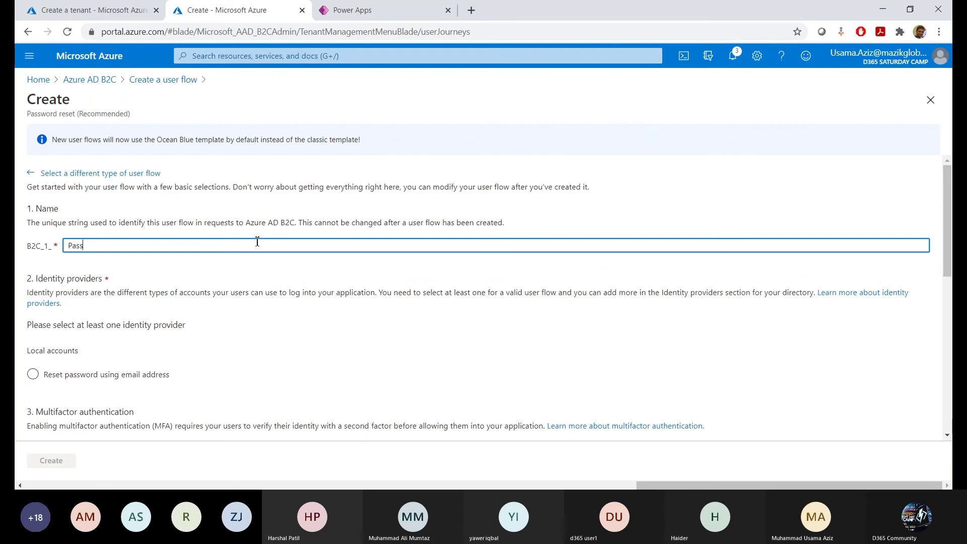
{"action": "type", "text": "wordReset"}
Step: Enable reset by email, return the User's Object ID claim, and create the flow
{"action": "left_click", "coordinate": [128, 379]}
{"action": "scroll", "coordinate": [128, 385], "scroll_direction": "down", "scroll_amount": 2}
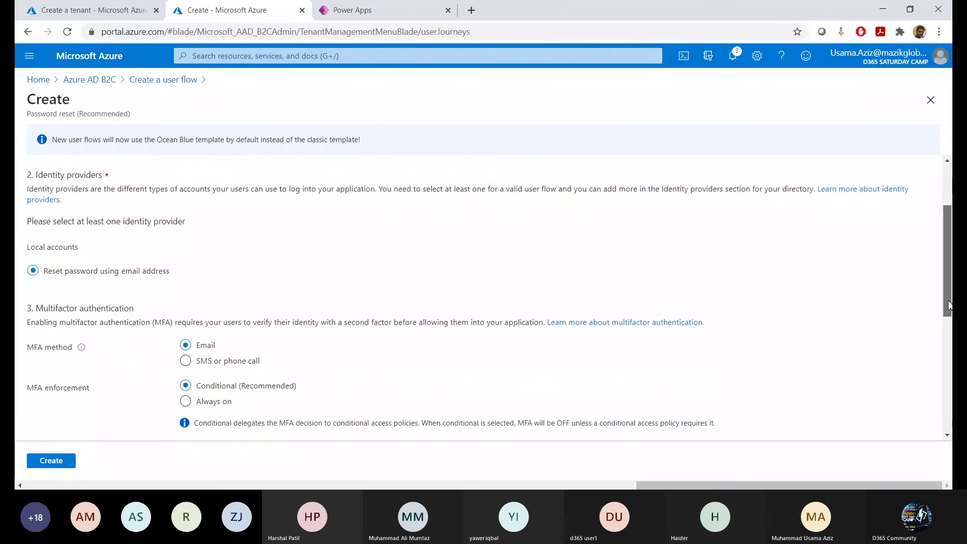
{"action": "scroll", "coordinate": [949, 304], "scroll_direction": "down", "scroll_amount": 5}
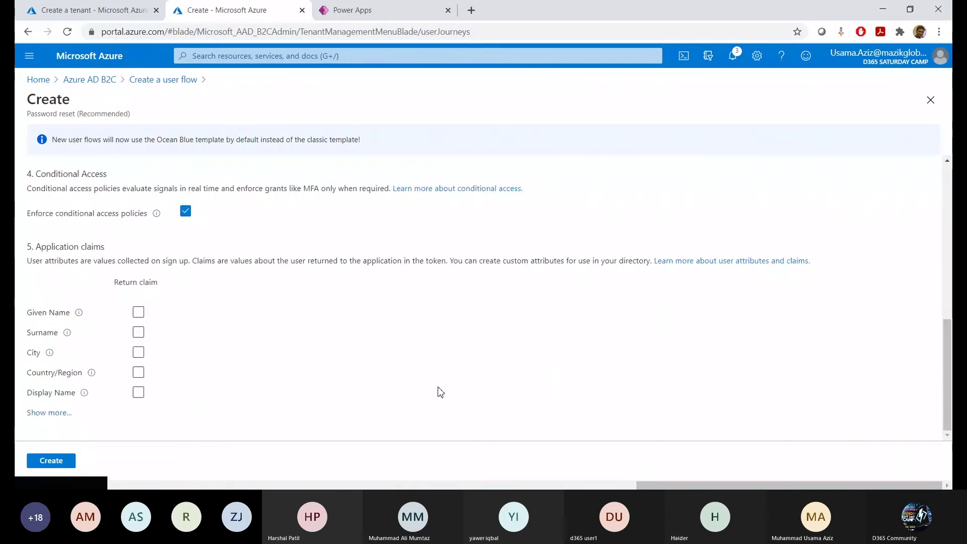
{"action": "left_click", "coordinate": [49, 413]}
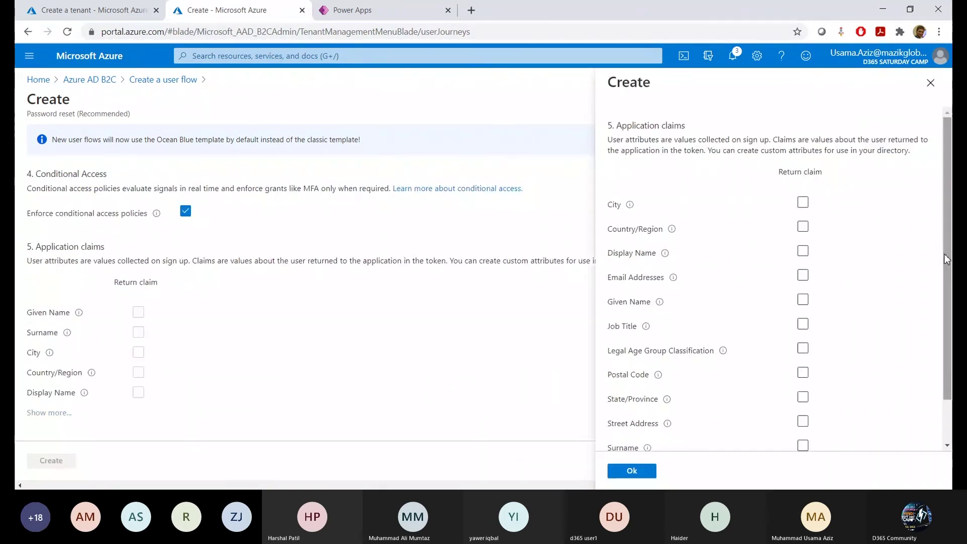
{"action": "scroll", "coordinate": [808, 429], "scroll_direction": "down", "scroll_amount": 1}
{"action": "left_click", "coordinate": [804, 422]}
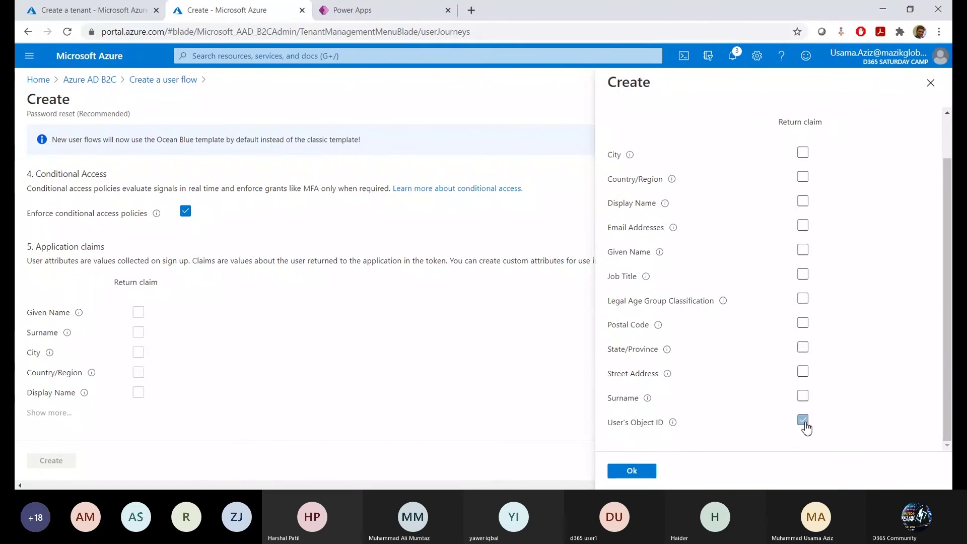
{"action": "left_click", "coordinate": [633, 470]}
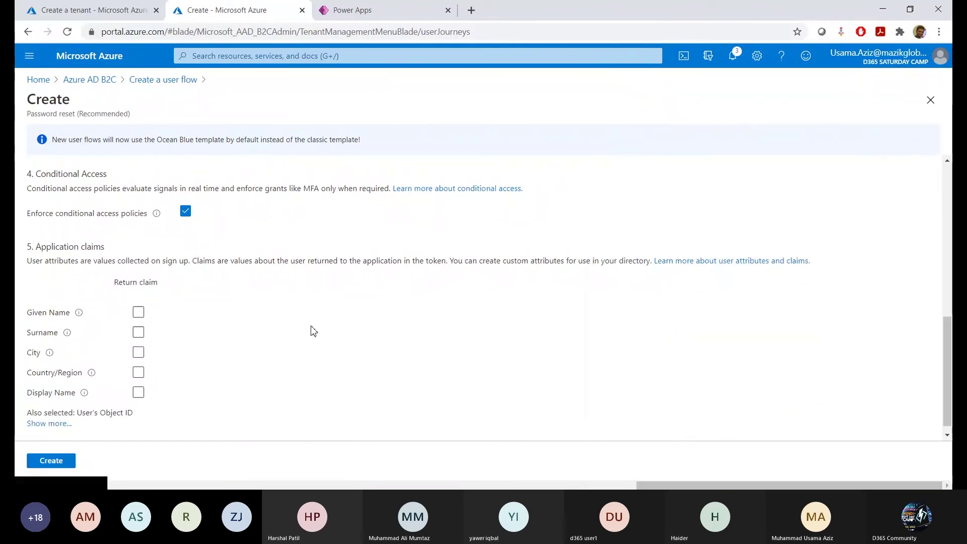
{"action": "left_click", "coordinate": [50, 464]}
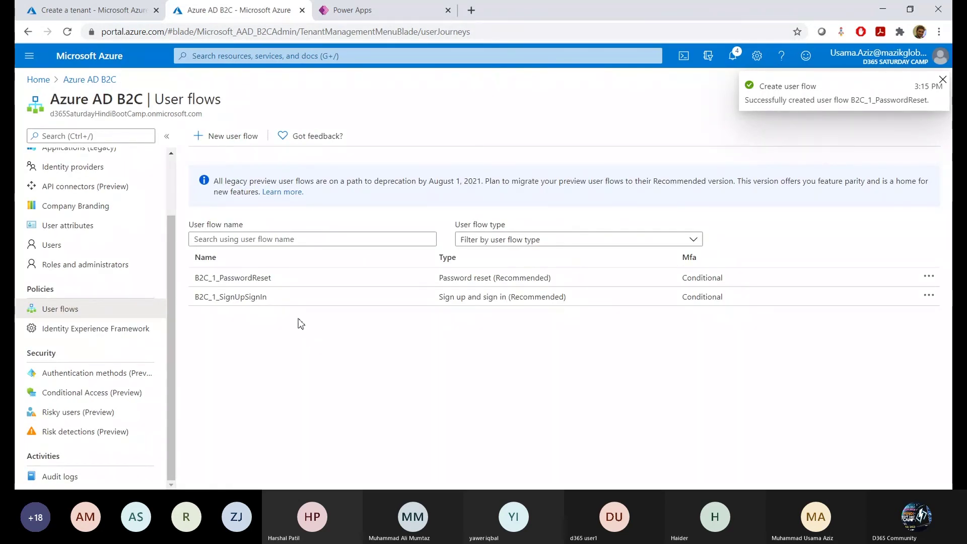
Step: Open B2C_1_SignUpSignIn from the User flows list to view its overview
{"action": "left_click", "coordinate": [271, 306]}
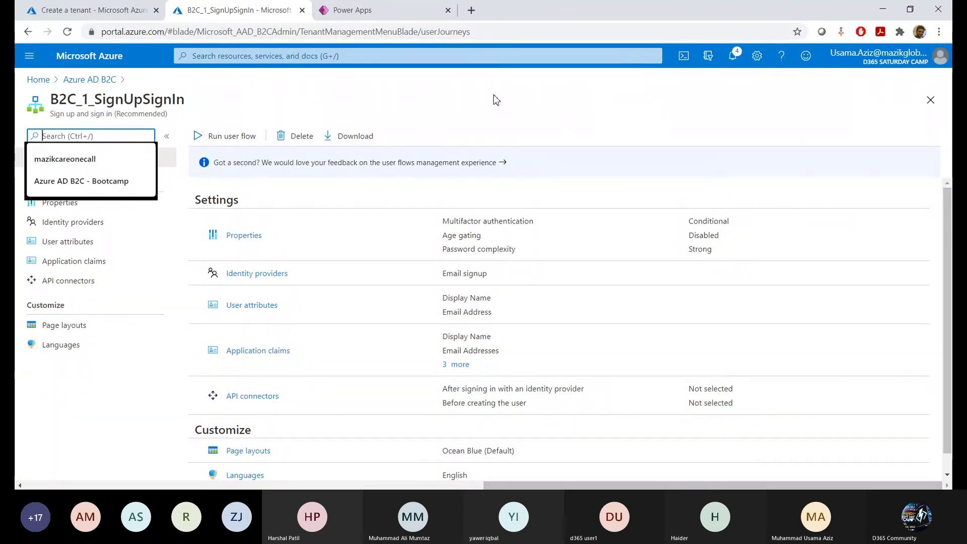
{"action": "left_click", "coordinate": [293, 104]}
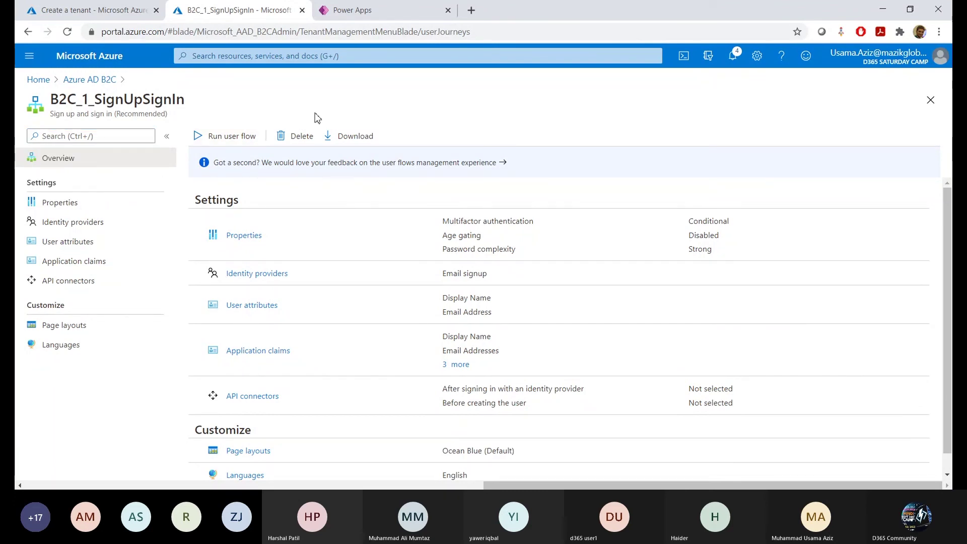
Step: Test-run B2C_1_SignUpSignIn against PowerApps _D365 Saturday, then go back to the Azure tab
{"action": "left_click", "coordinate": [253, 140]}
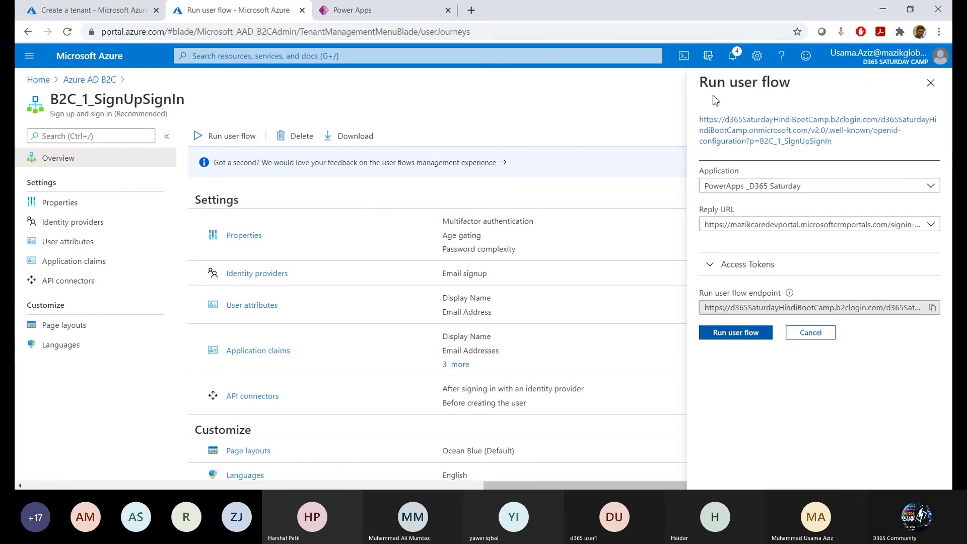
{"action": "left_click", "coordinate": [736, 334]}
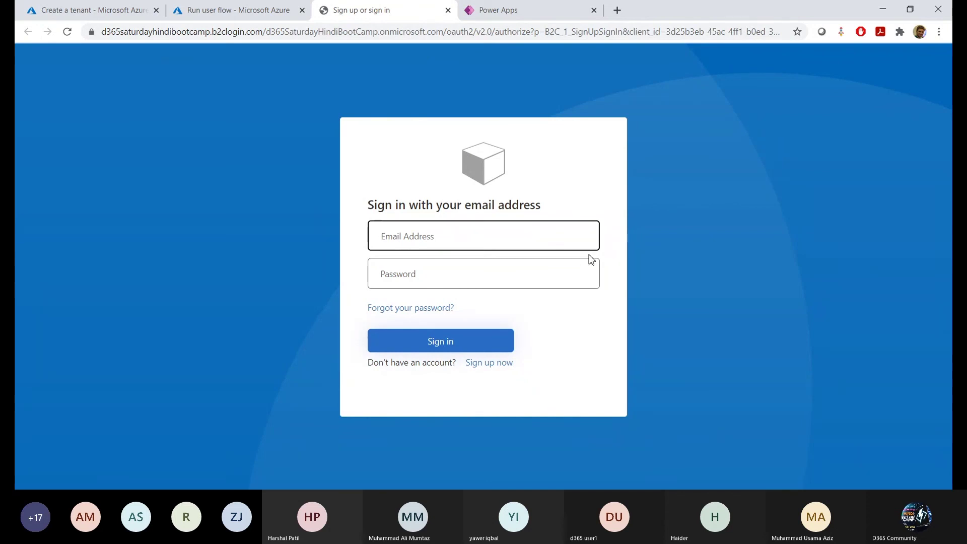
{"action": "left_click", "coordinate": [268, 12]}
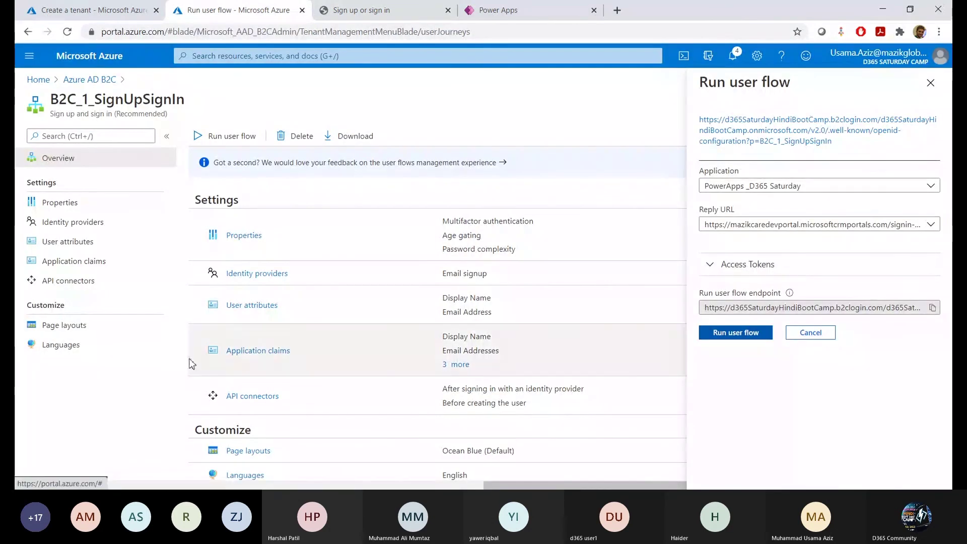
Step: Inspect the Page layouts custom page URI, leave custom page content off, and reopen Run user flow
{"action": "left_click", "coordinate": [100, 326]}
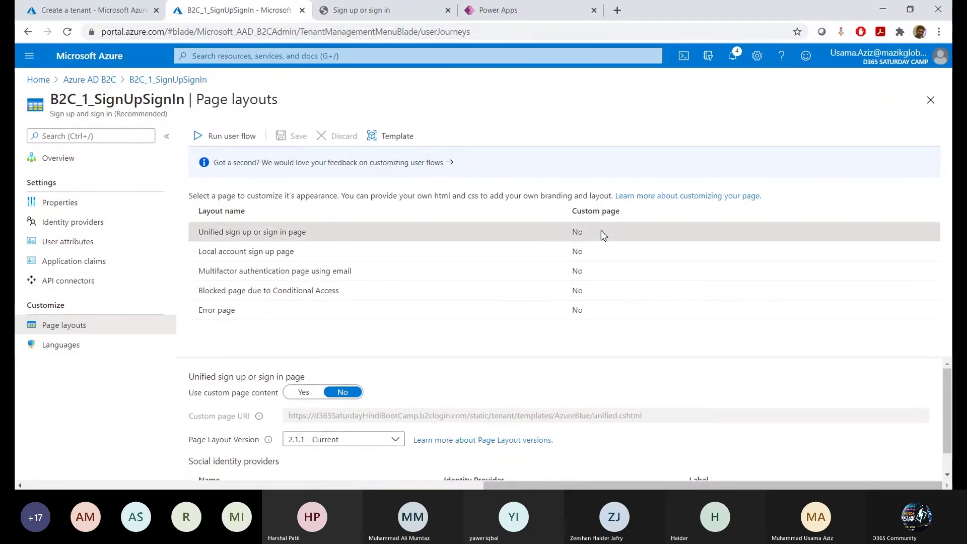
{"action": "left_click", "coordinate": [304, 392]}
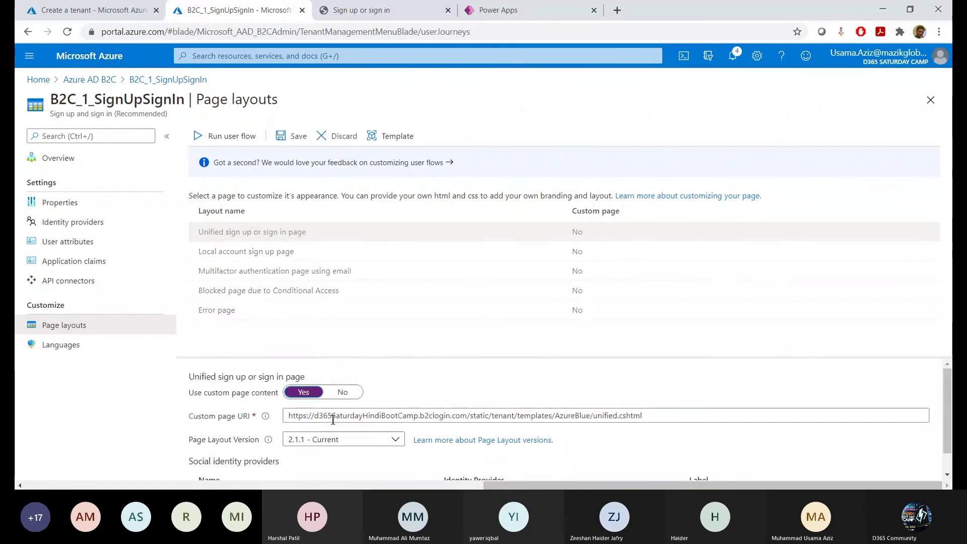
{"action": "left_click", "coordinate": [434, 415]}
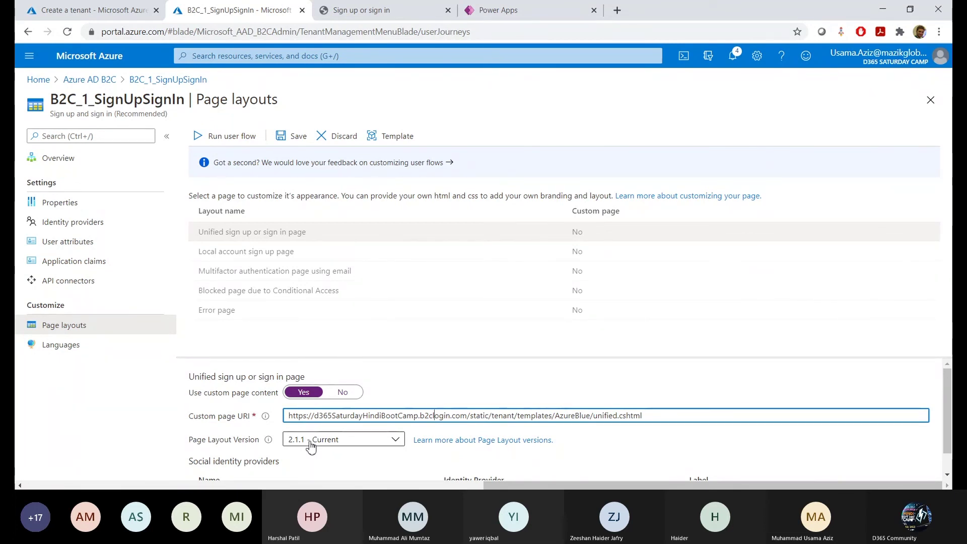
{"action": "left_click", "coordinate": [343, 392]}
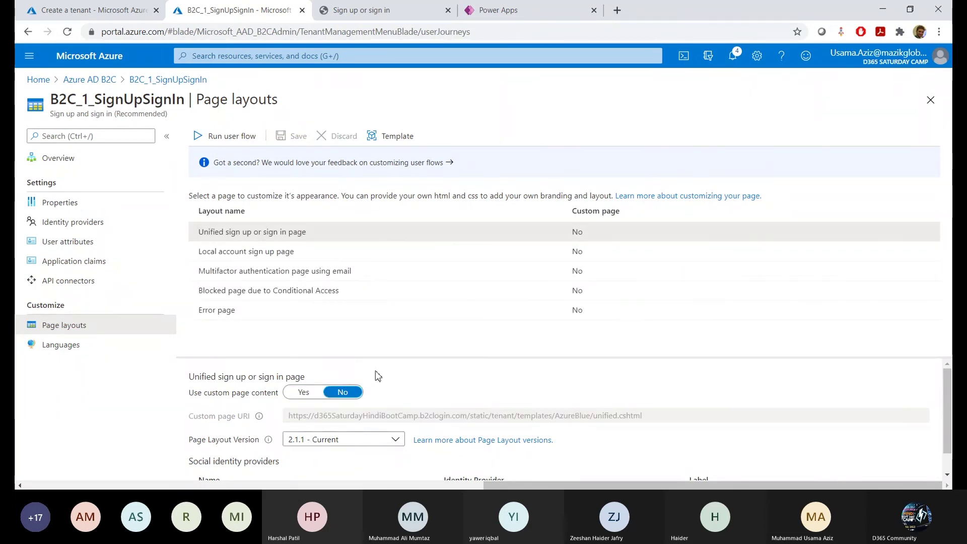
{"action": "left_click", "coordinate": [223, 137]}
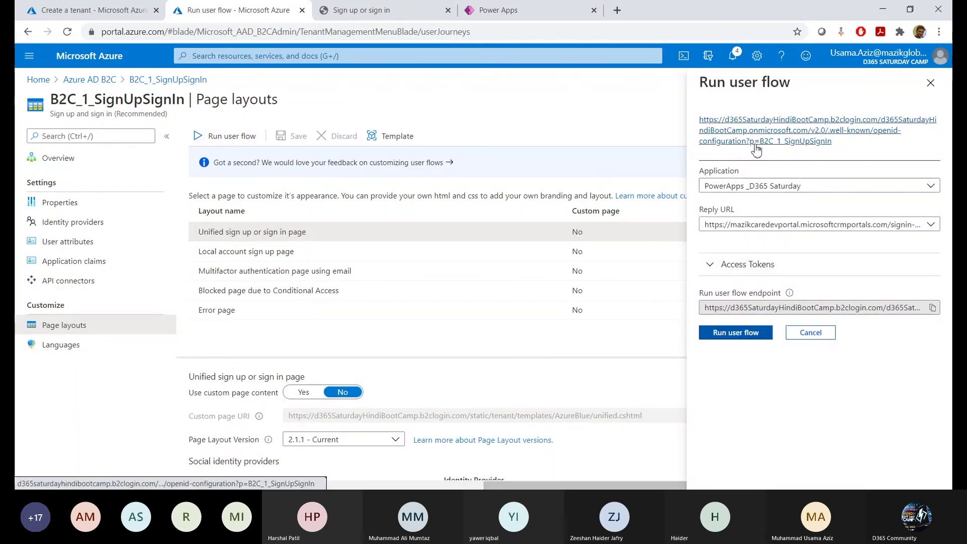
Step: Copy the sign-up flow's issuer URL from its OpenID configuration and return to User flows
{"action": "left_click", "coordinate": [756, 144]}
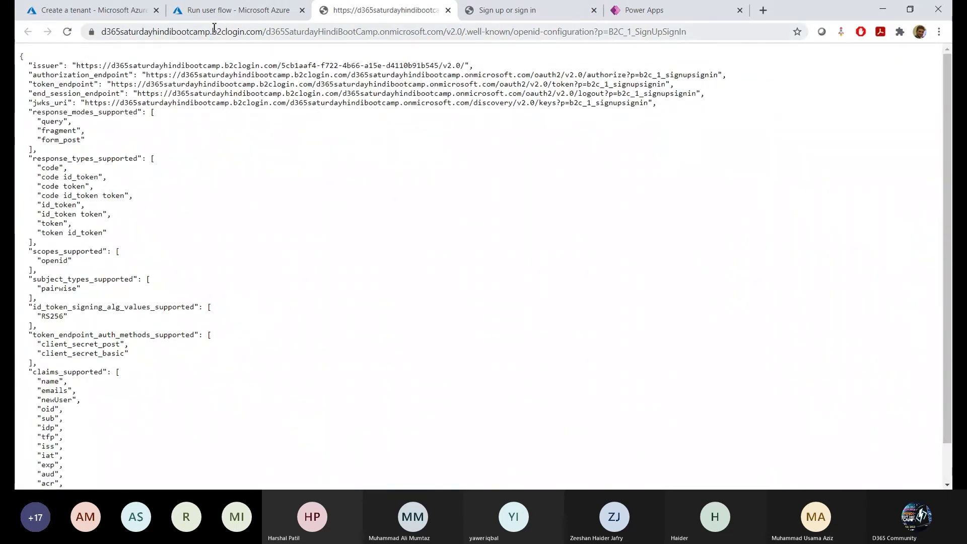
{"action": "left_click", "coordinate": [228, 11]}
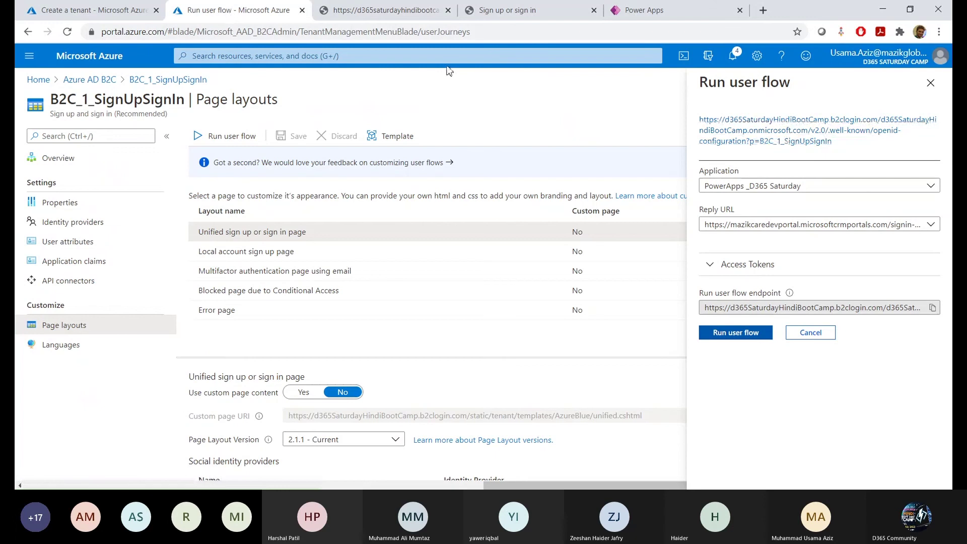
{"action": "left_click", "coordinate": [386, 11]}
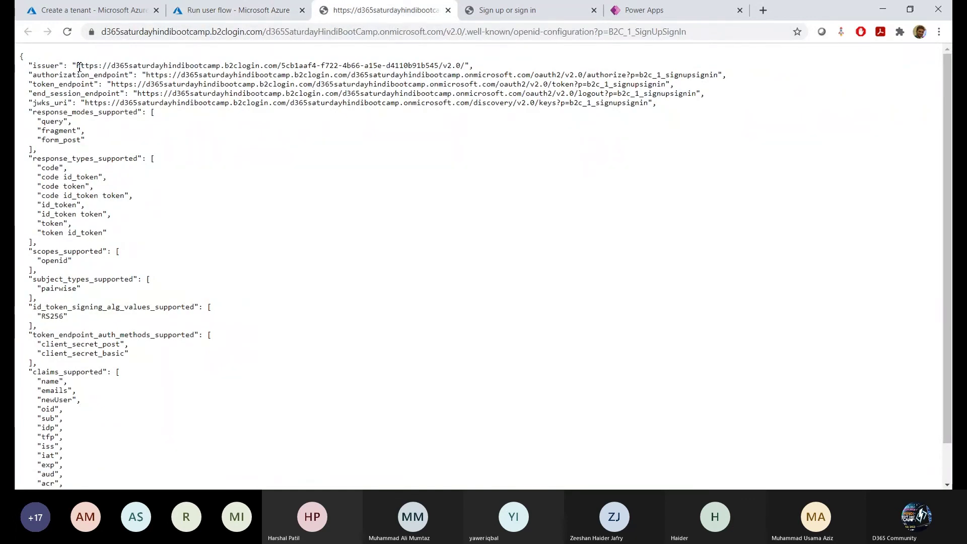
{"action": "left_click_drag", "start_coordinate": [76, 65], "coordinate": [21, 55]}
{"action": "left_click_drag", "start_coordinate": [464, 63], "coordinate": [466, 66]}
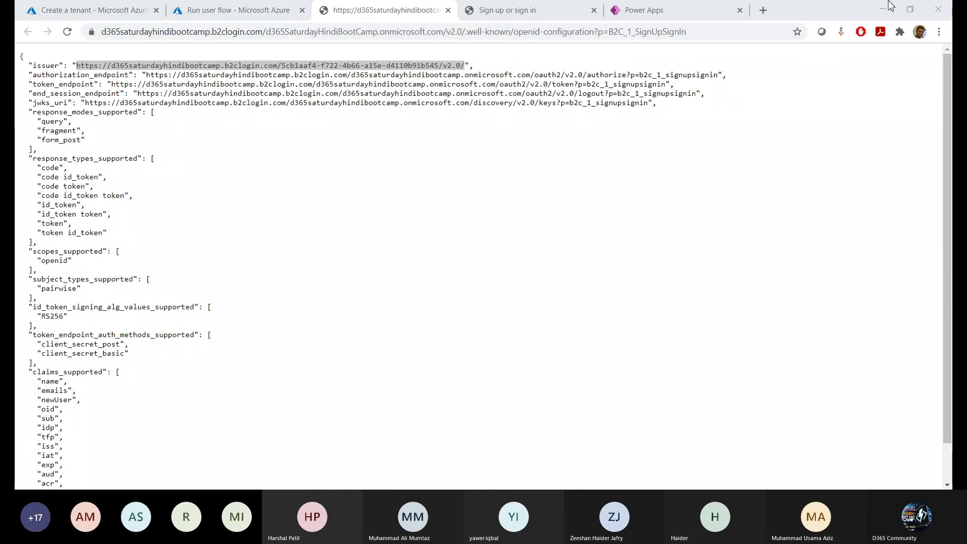
{"action": "left_click", "coordinate": [889, 7]}
{"action": "left_click", "coordinate": [201, 11]}
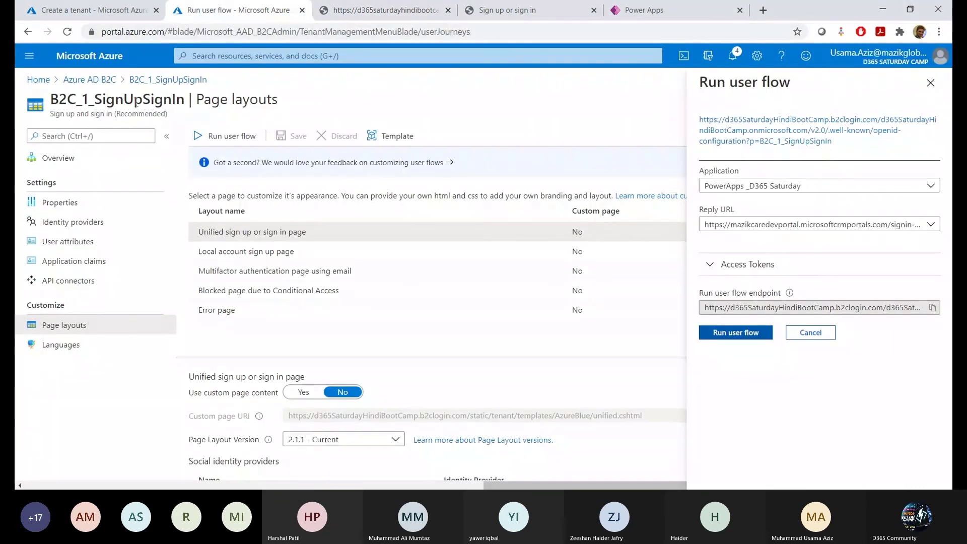
{"action": "left_click", "coordinate": [90, 79]}
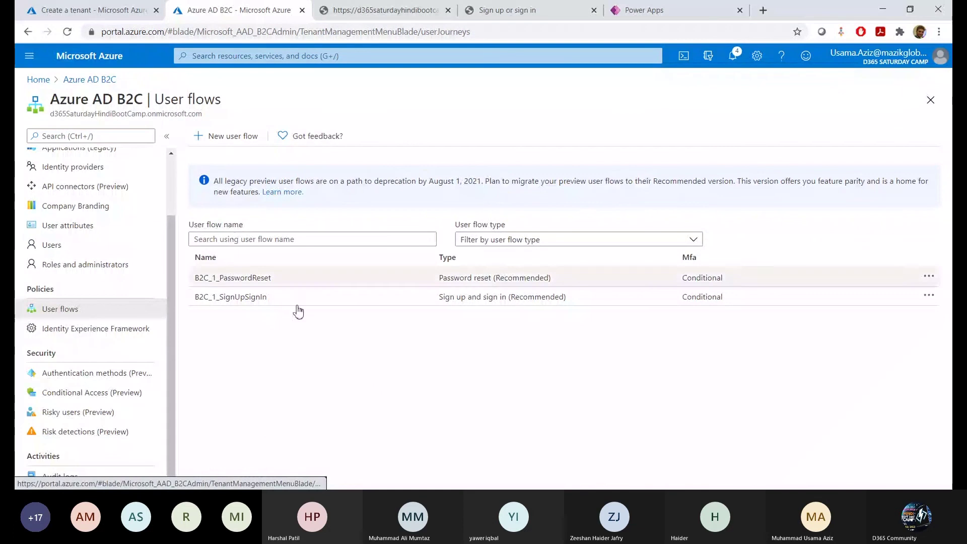
Step: Copy B2C_1_PasswordReset's issuer URL from its OpenID configuration, then cancel the run panel
{"action": "left_click", "coordinate": [275, 281]}
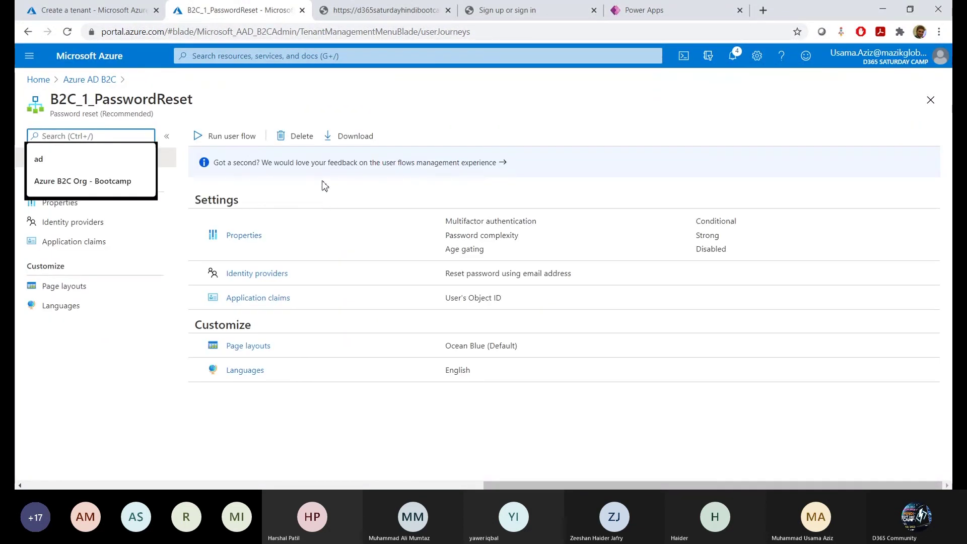
{"action": "left_click", "coordinate": [231, 136]}
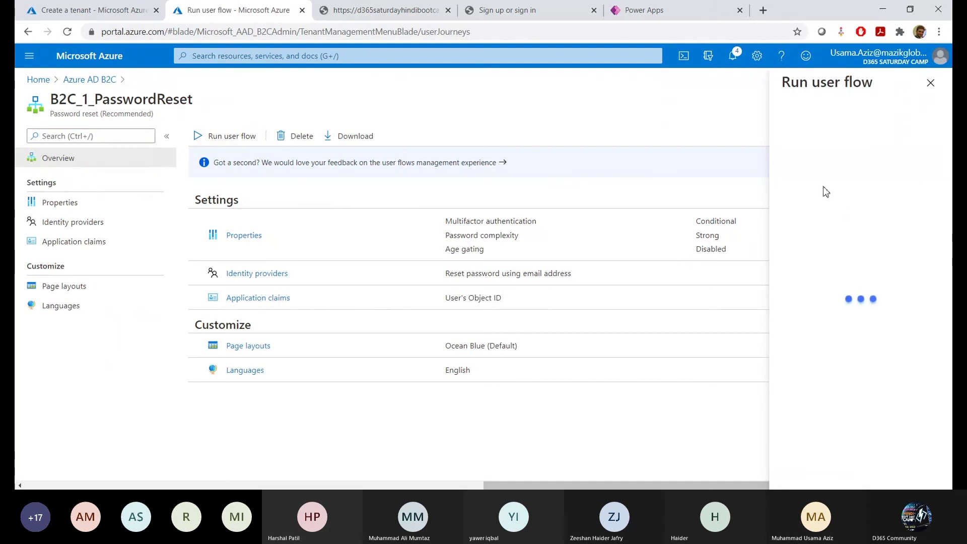
{"action": "left_click", "coordinate": [831, 127]}
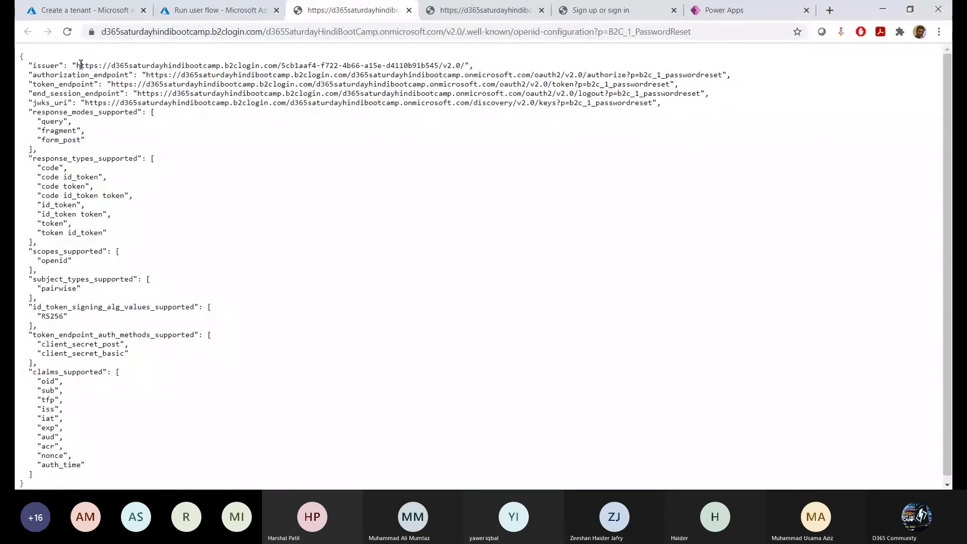
{"action": "left_click_drag", "start_coordinate": [80, 65], "coordinate": [471, 77]}
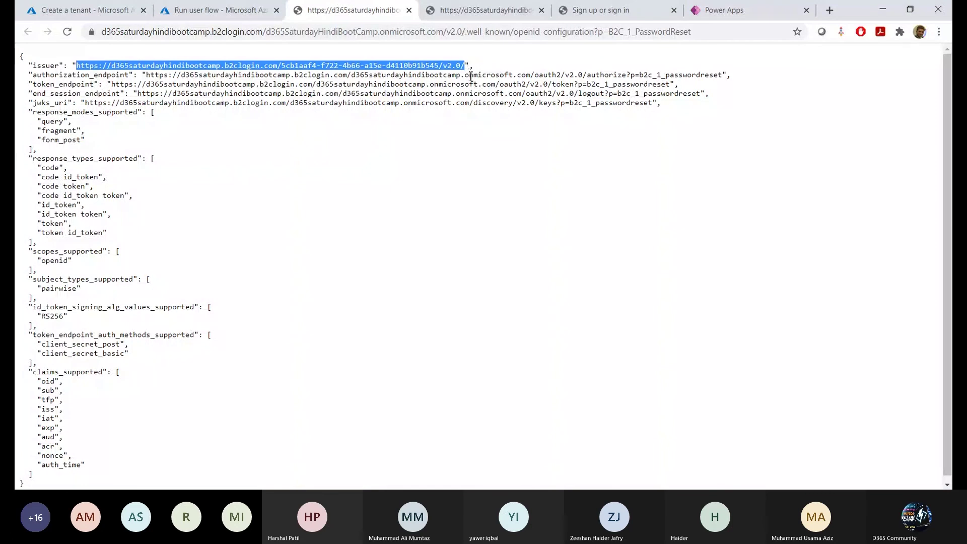
{"action": "left_click", "coordinate": [397, 492]}
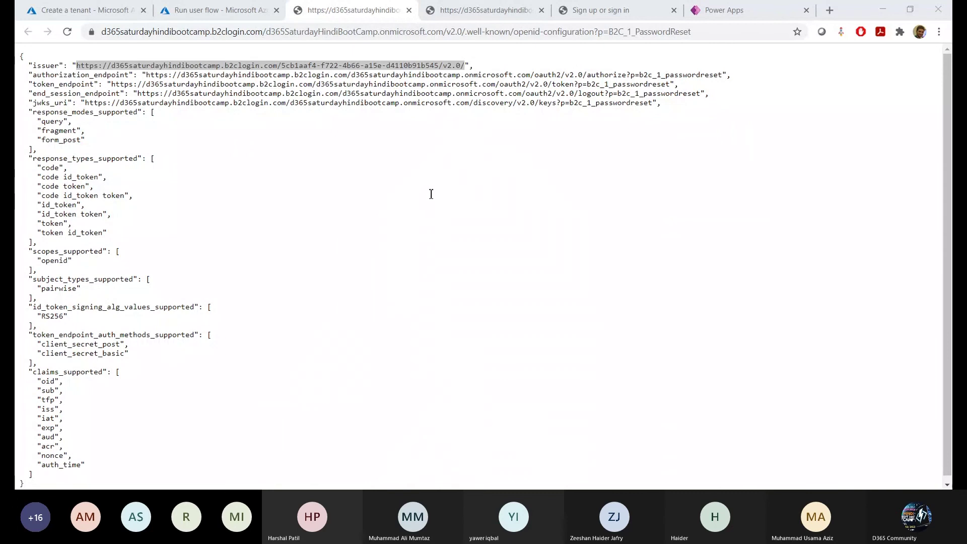
{"action": "left_click", "coordinate": [877, 18]}
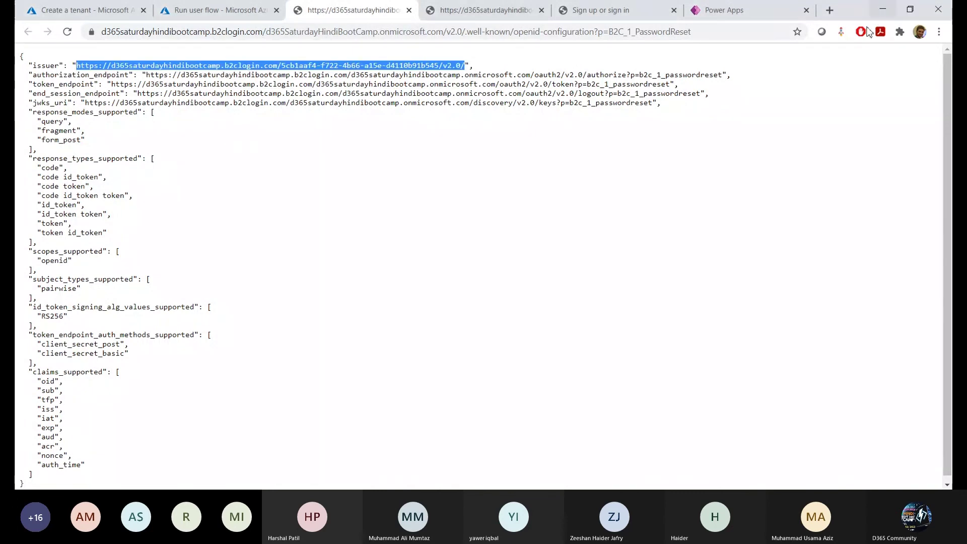
{"action": "left_click", "coordinate": [262, 10]}
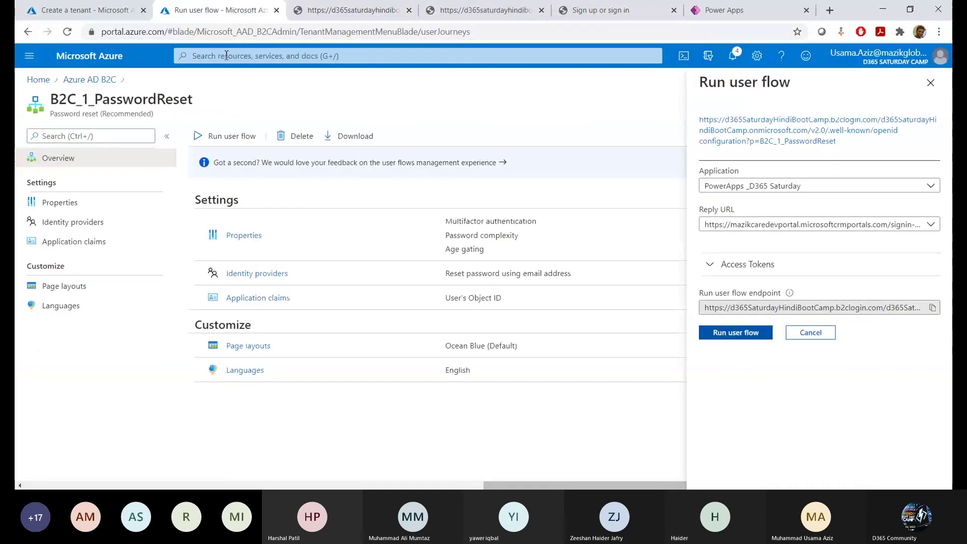
{"action": "left_click", "coordinate": [810, 332]}
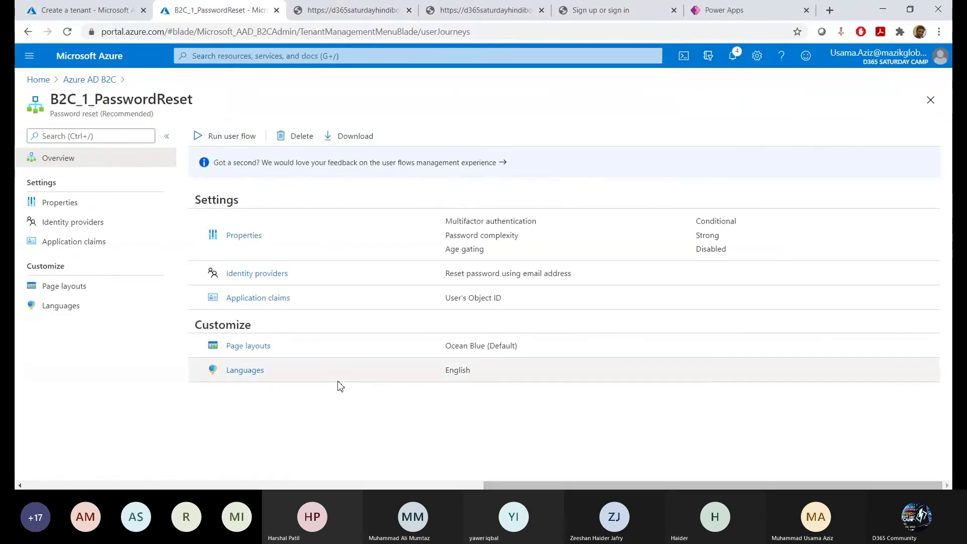
Step: Open the B2C_1_SignUpSignIn flow's Properties page
{"action": "left_click", "coordinate": [98, 81]}
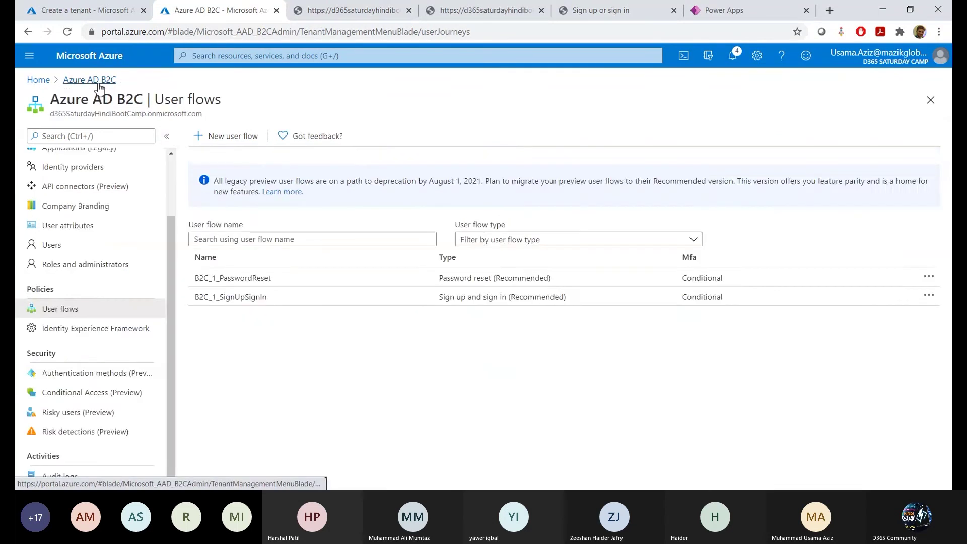
{"action": "left_click", "coordinate": [236, 300]}
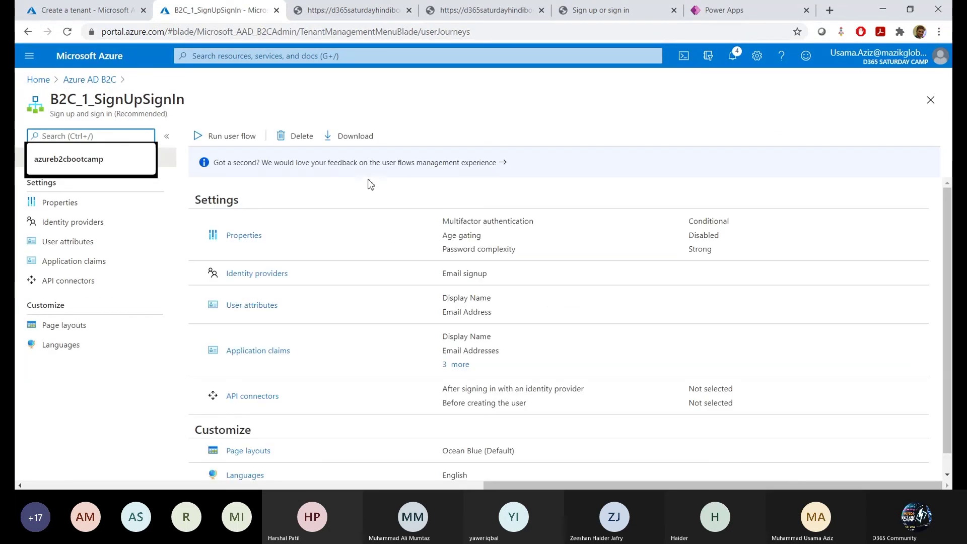
{"action": "left_click", "coordinate": [246, 238]}
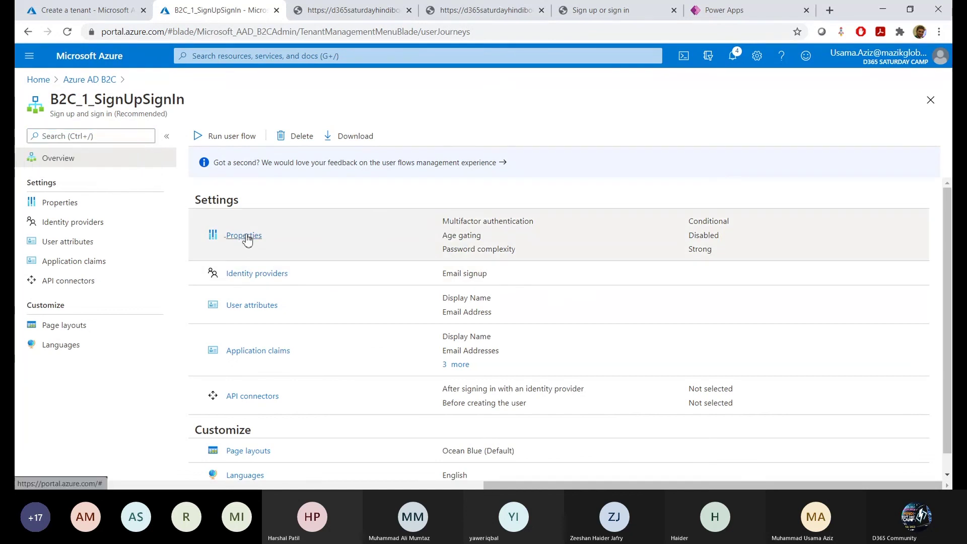
{"action": "left_click", "coordinate": [245, 235]}
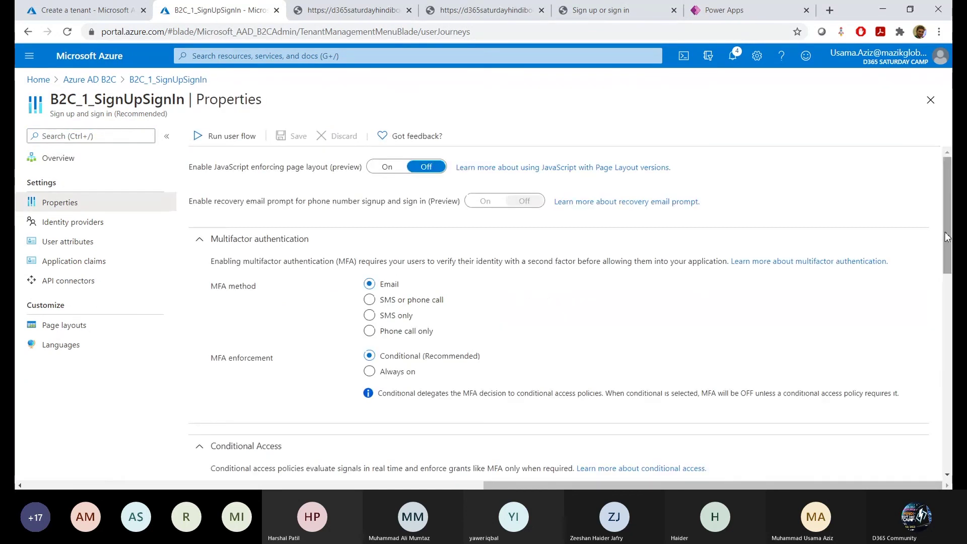
{"action": "left_click_drag", "start_coordinate": [948, 237], "coordinate": [950, 401]}
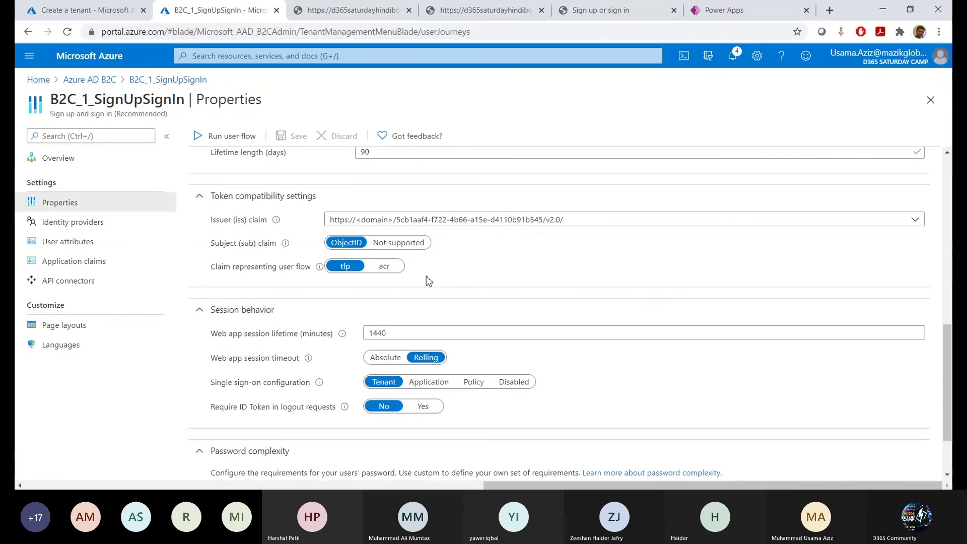
Step: Set the Issuer (iss) claim to the tfp-style URL and save the properties
{"action": "left_click", "coordinate": [539, 225]}
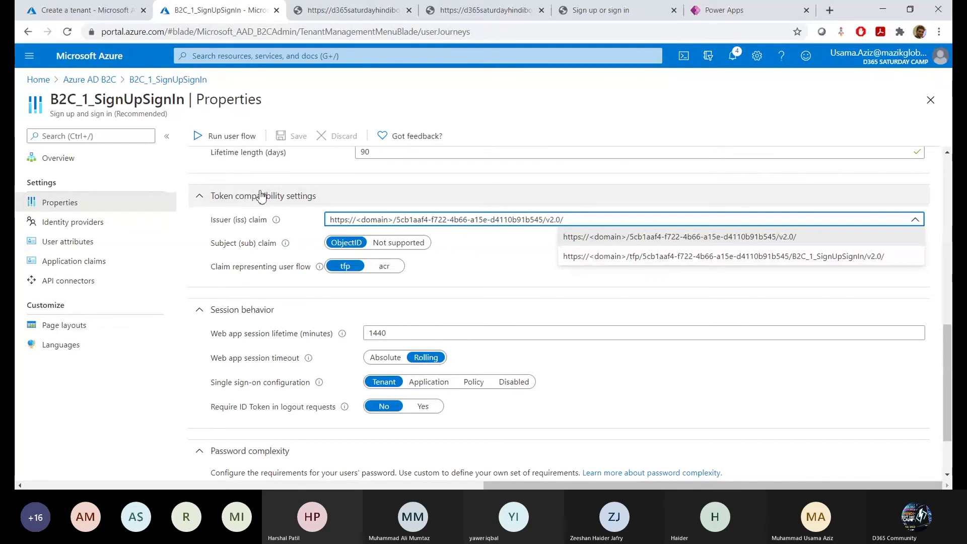
{"action": "left_click", "coordinate": [585, 256]}
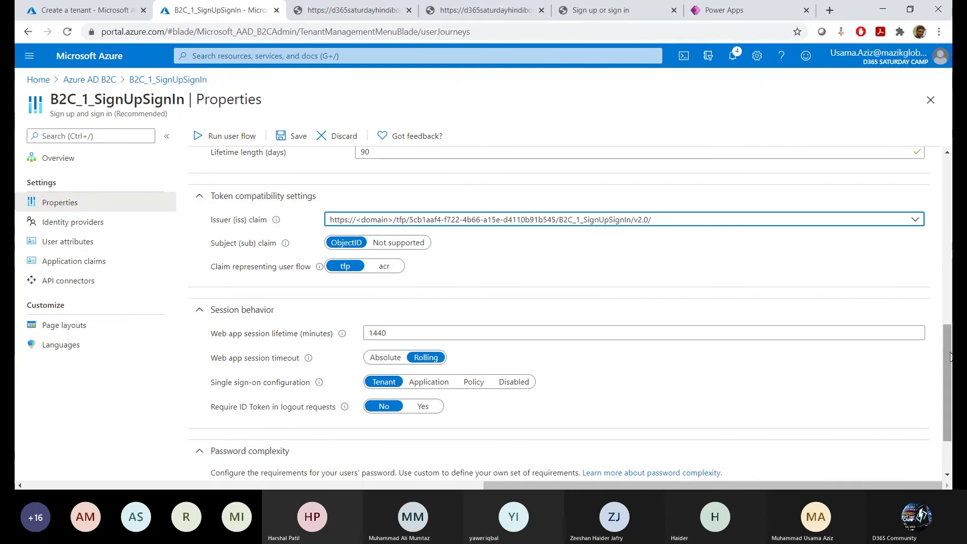
{"action": "left_click_drag", "start_coordinate": [951, 357], "coordinate": [951, 308]}
{"action": "left_click", "coordinate": [595, 217]}
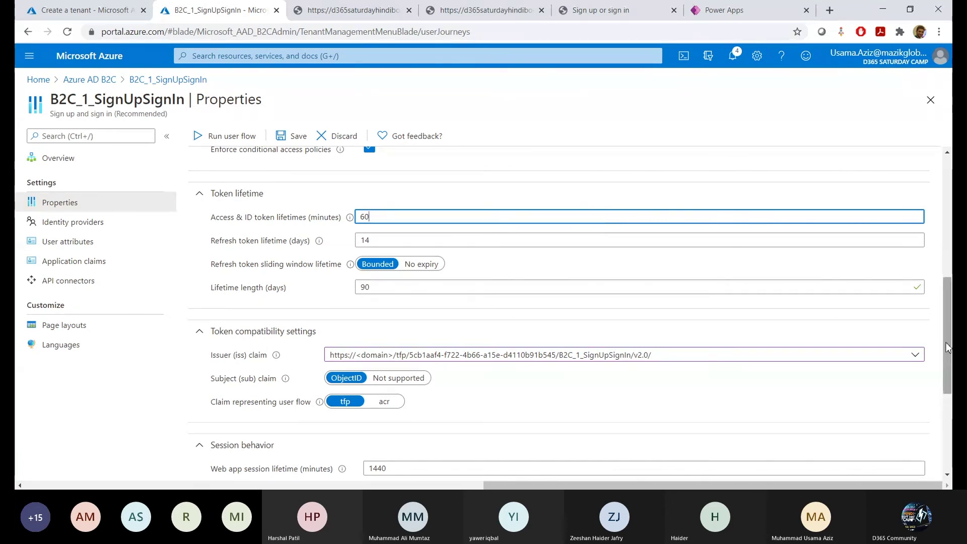
{"action": "left_click_drag", "start_coordinate": [947, 348], "coordinate": [947, 423]}
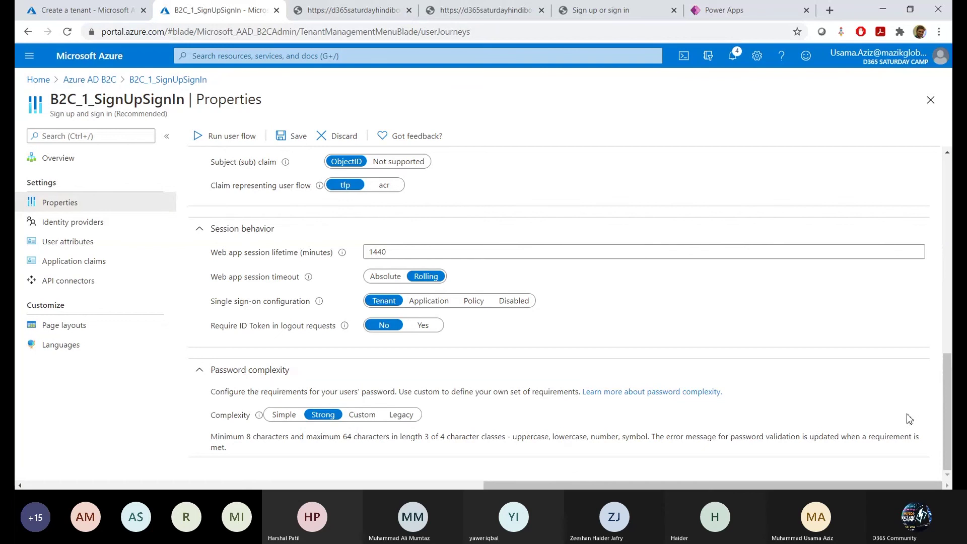
{"action": "left_click_drag", "start_coordinate": [947, 400], "coordinate": [951, 262]}
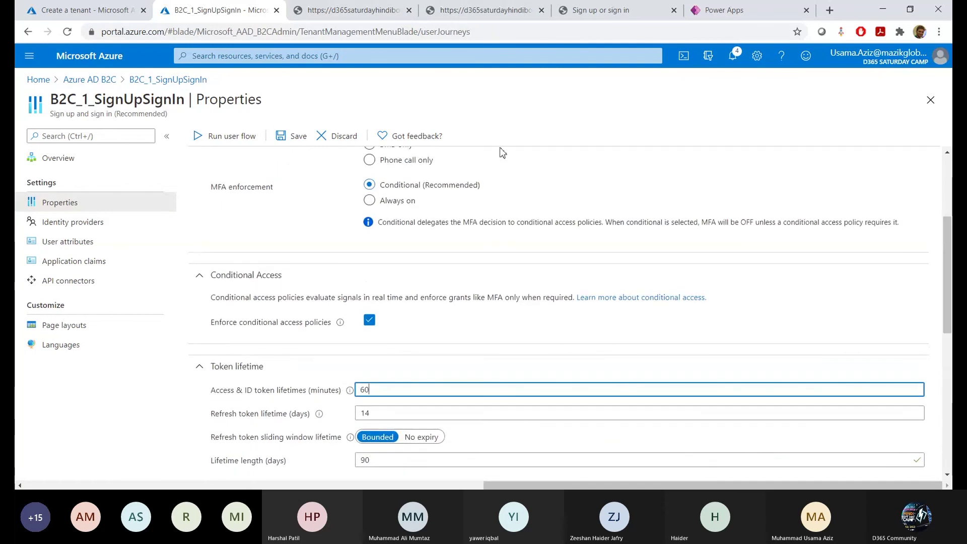
{"action": "left_click", "coordinate": [298, 137]}
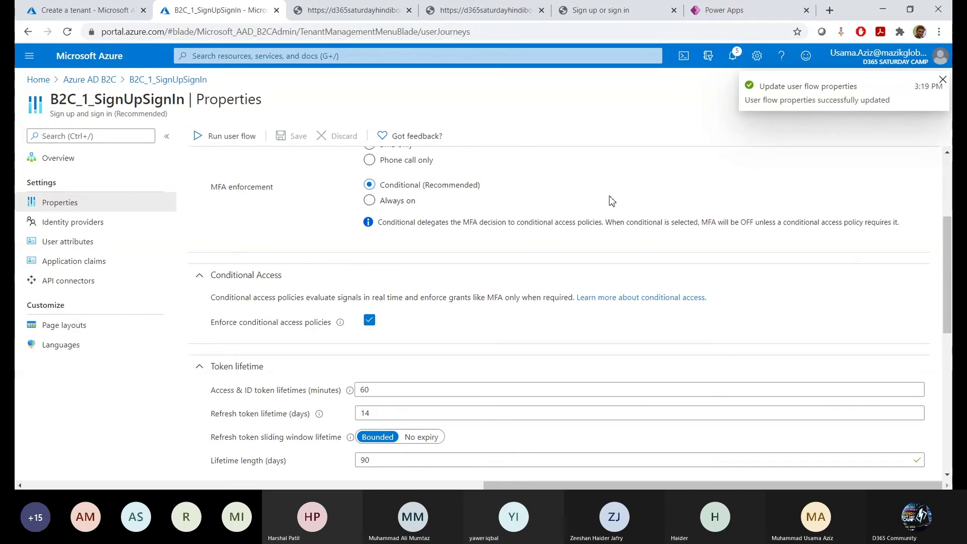
{"action": "left_click", "coordinate": [227, 136]}
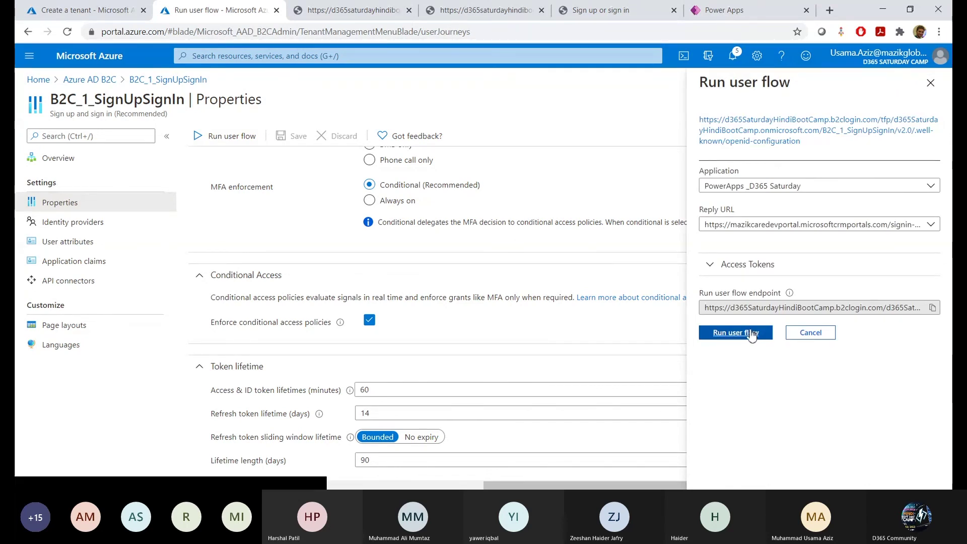
Step: Run B2C_1_SignUpSignIn and copy the new tfp-based issuer URL from its OpenID configuration
{"action": "left_click", "coordinate": [737, 333]}
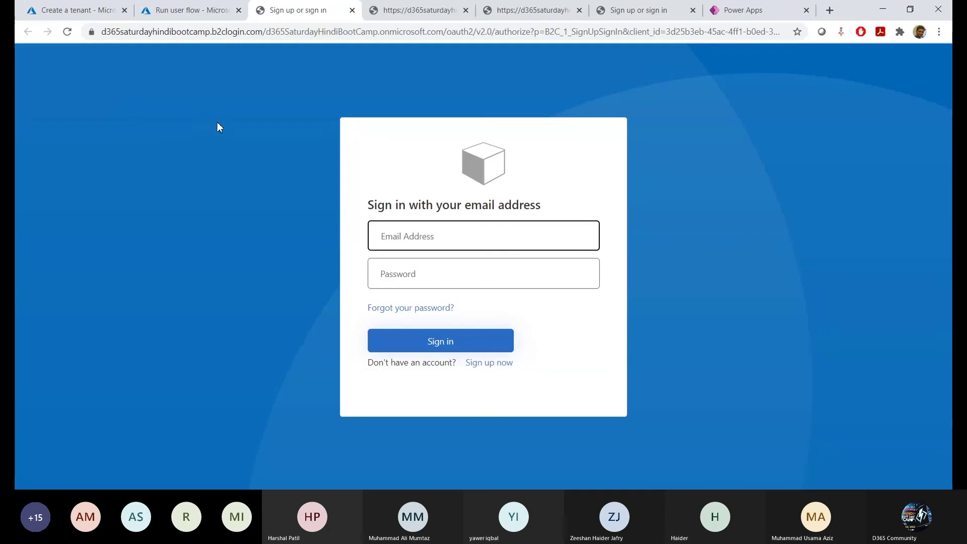
{"action": "left_click", "coordinate": [215, 14]}
{"action": "left_click", "coordinate": [711, 137]}
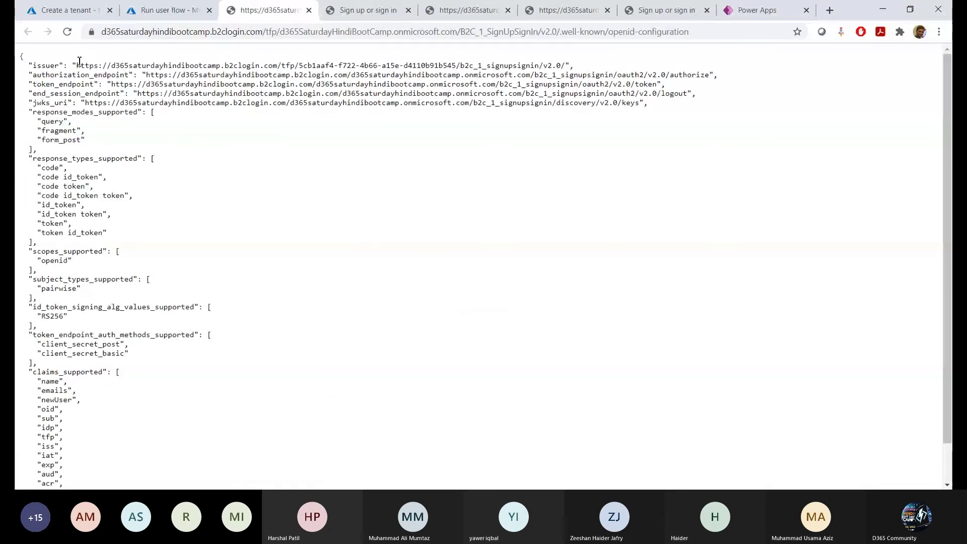
{"action": "left_click_drag", "start_coordinate": [77, 65], "coordinate": [567, 69]}
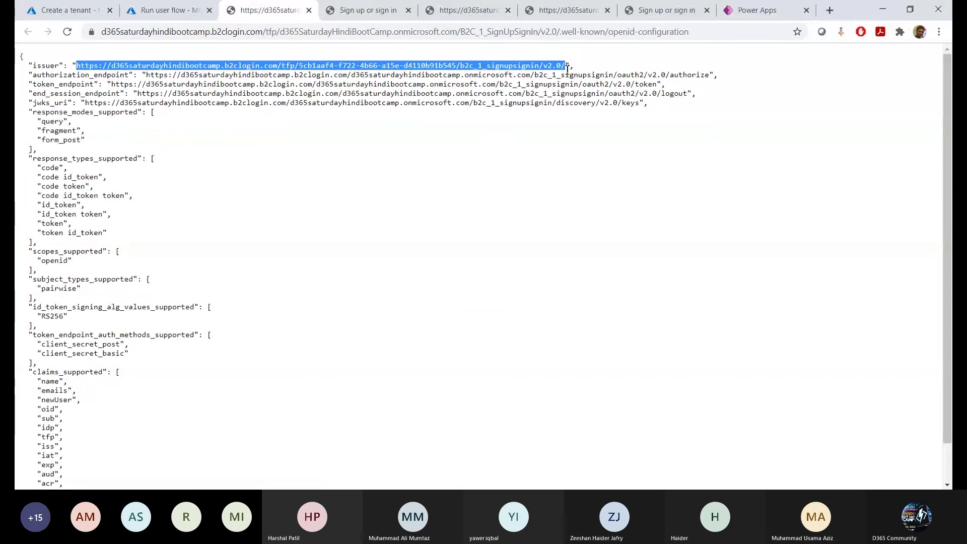
{"action": "key", "text": "alt+Tab"}
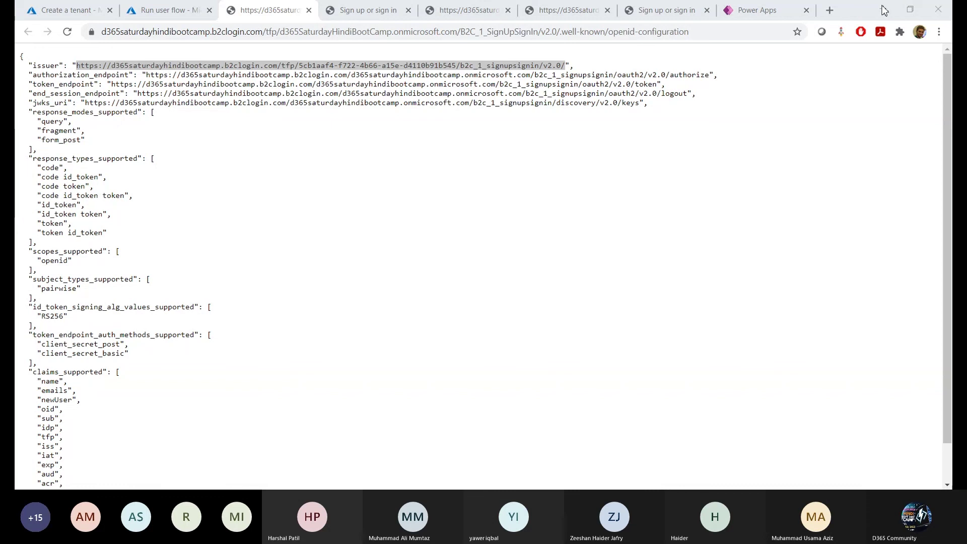
{"action": "left_click", "coordinate": [171, 10]}
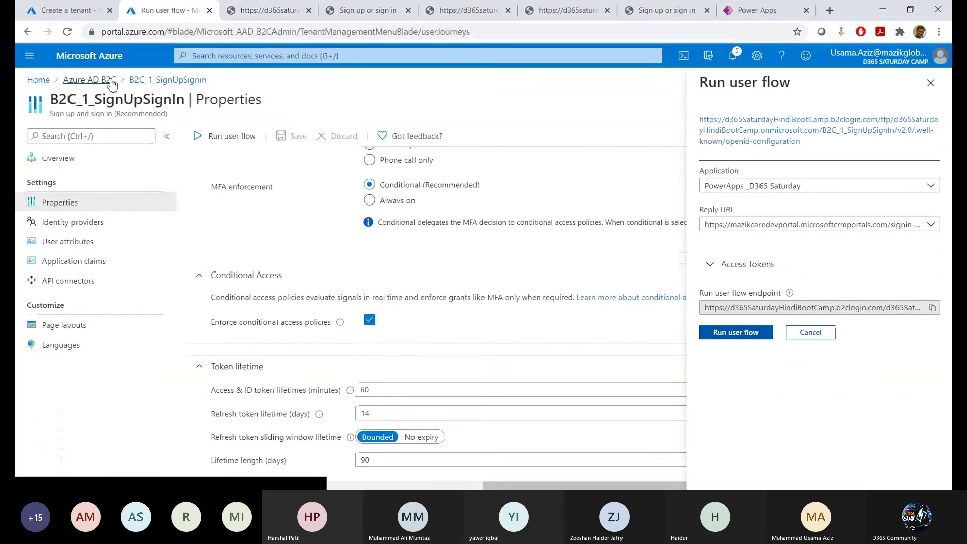
{"action": "left_click", "coordinate": [110, 81]}
Step: Set B2C_1_PasswordReset's issuer claim to the tfp-style URL and save
{"action": "left_click", "coordinate": [242, 282]}
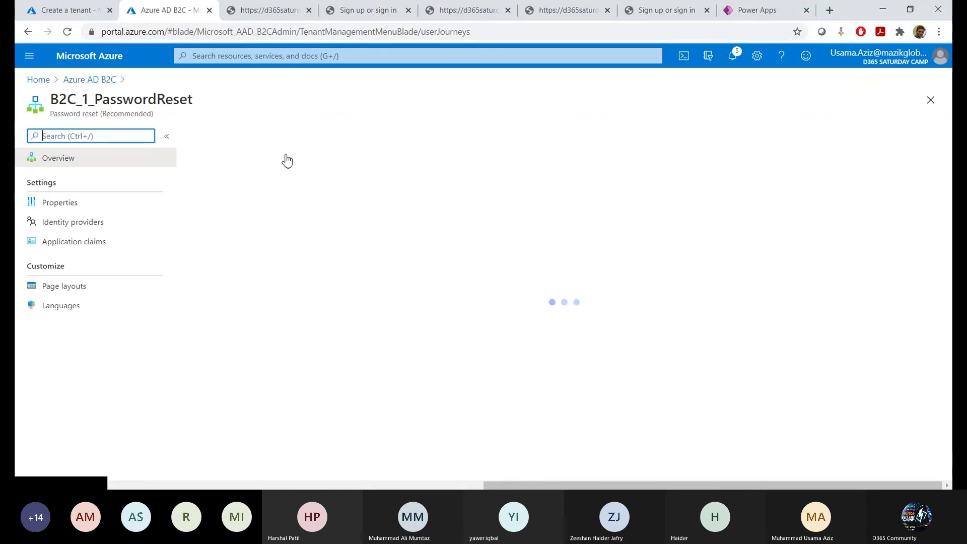
{"action": "left_click", "coordinate": [258, 243]}
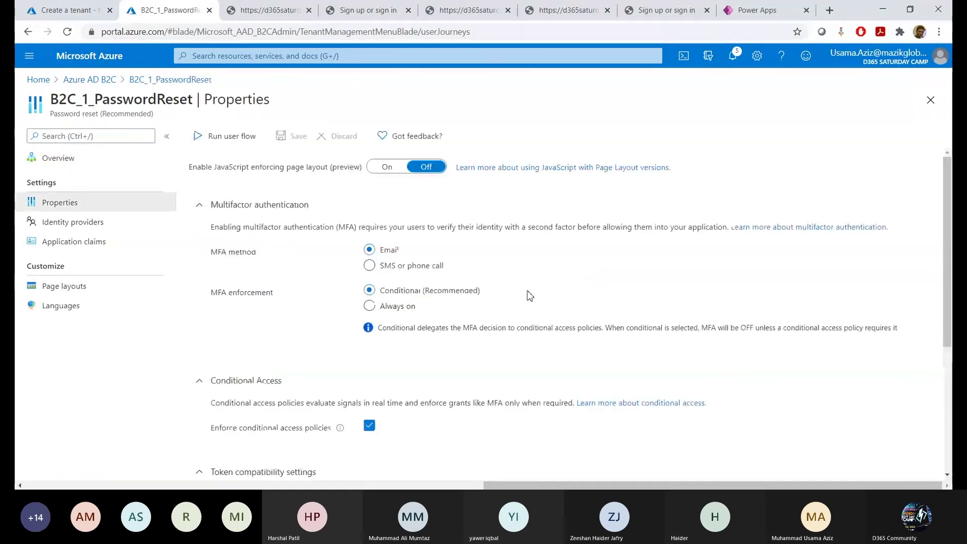
{"action": "left_click_drag", "start_coordinate": [948, 322], "coordinate": [945, 456]}
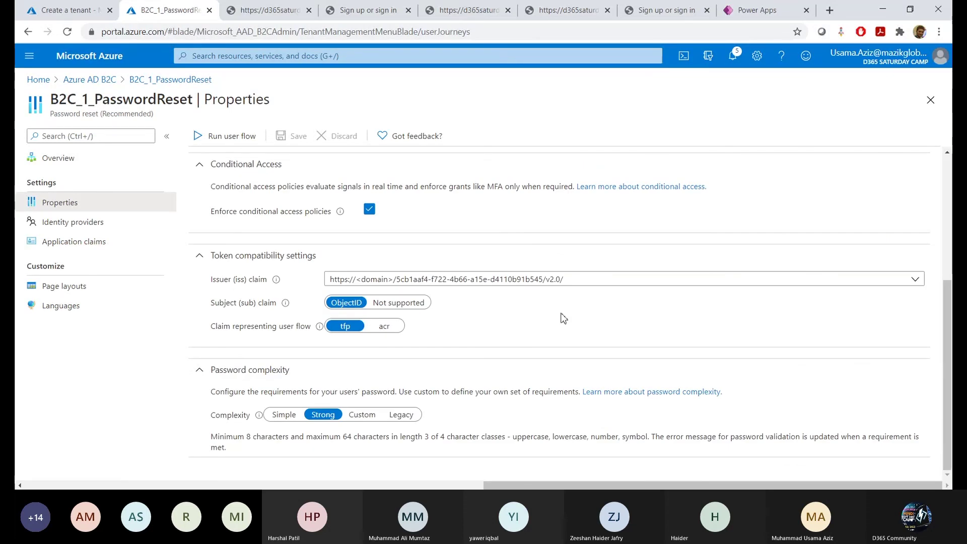
{"action": "left_click", "coordinate": [524, 279]}
{"action": "left_click", "coordinate": [458, 242]}
{"action": "key", "text": "ctrl+s"}
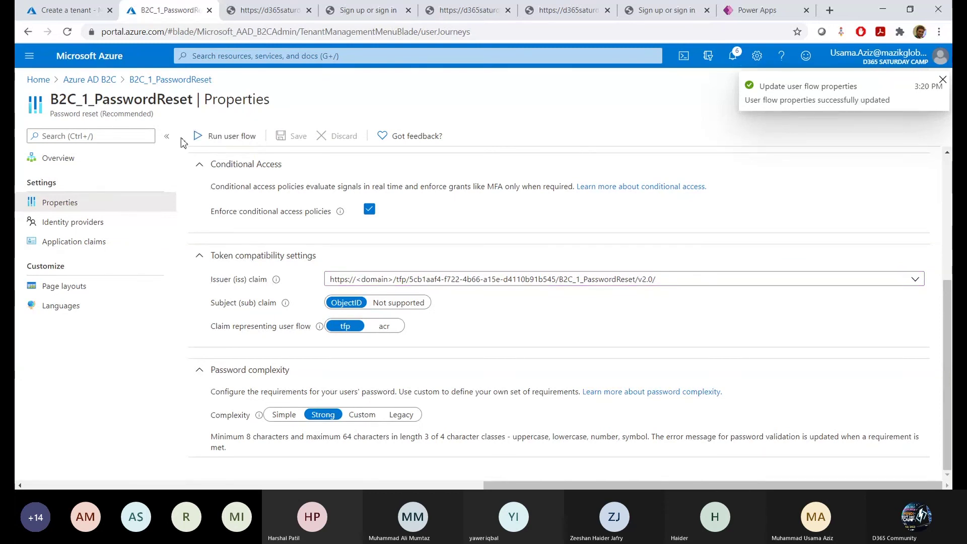
Step: Copy the password reset flow's issuer URL from its OpenID configuration, then go to Power Apps
{"action": "left_click", "coordinate": [211, 137]}
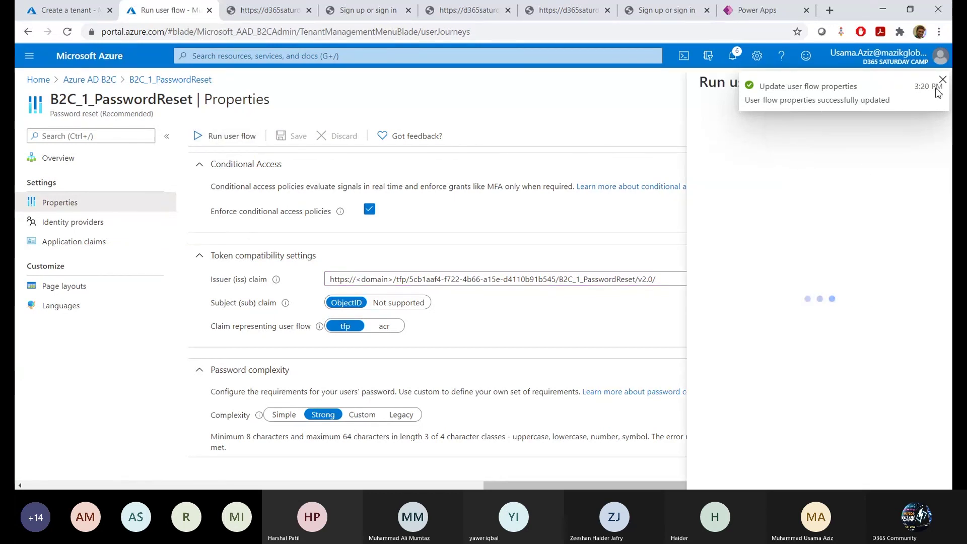
{"action": "left_click", "coordinate": [801, 141]}
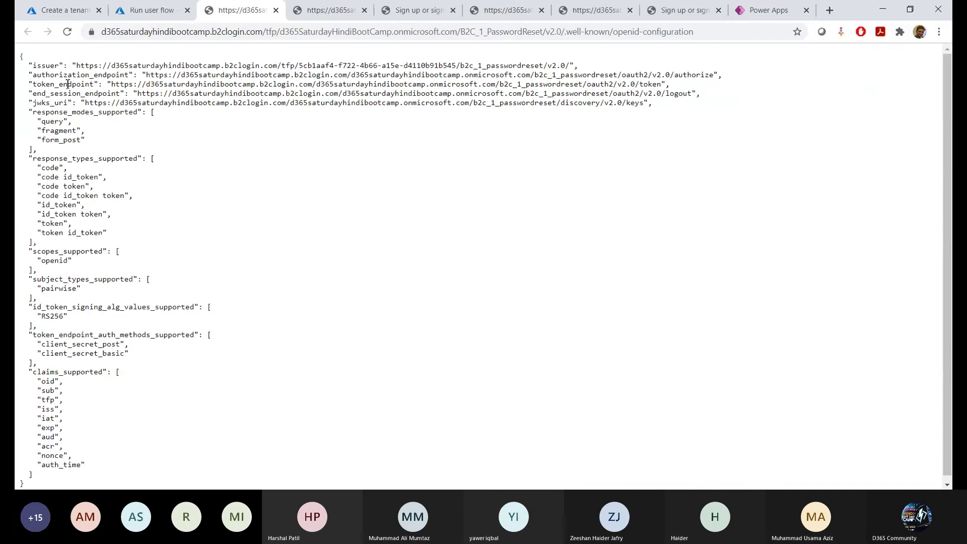
{"action": "left_click_drag", "start_coordinate": [76, 65], "coordinate": [570, 67]}
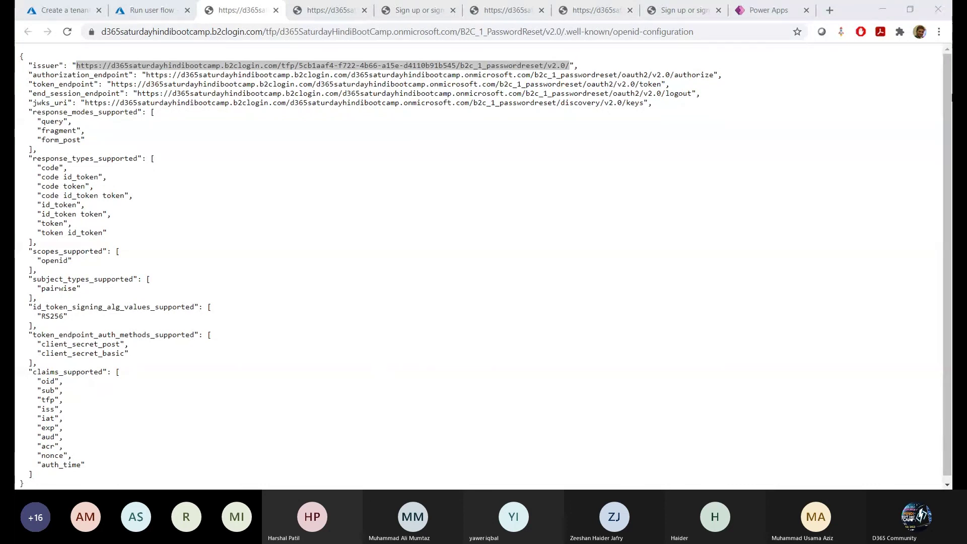
{"action": "left_click", "coordinate": [886, 6]}
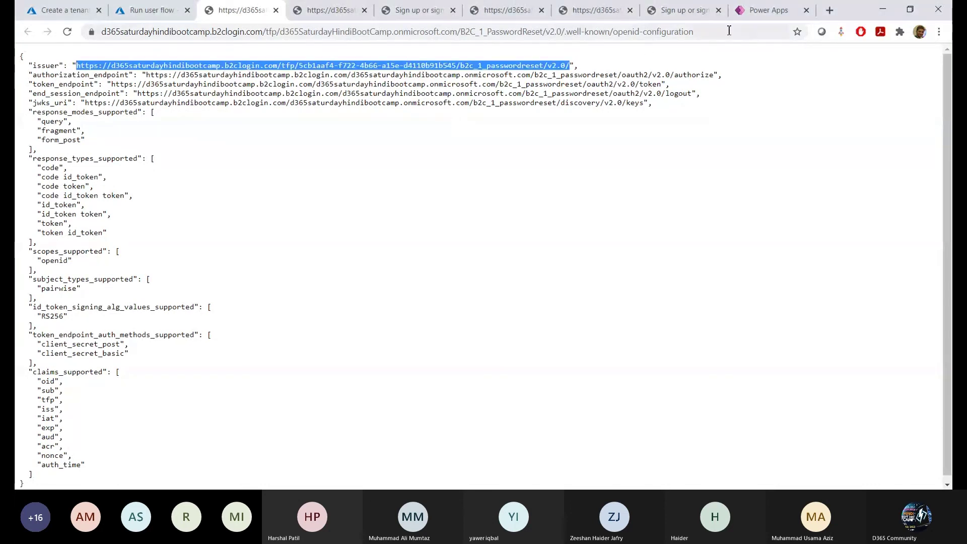
{"action": "left_click", "coordinate": [760, 18]}
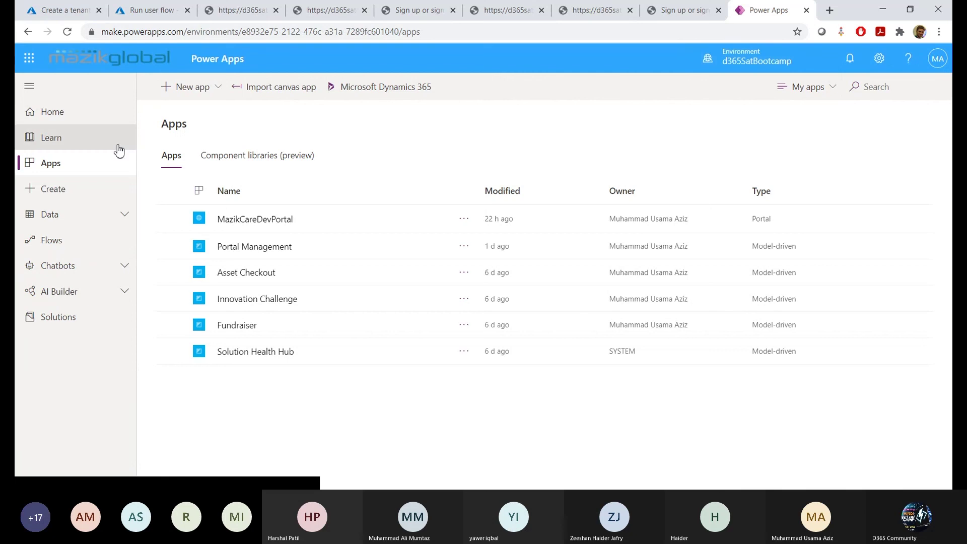
Step: From MazikCareDevPortal's Settings, open Authentication settings to list its identity providers
{"action": "left_click", "coordinate": [464, 219]}
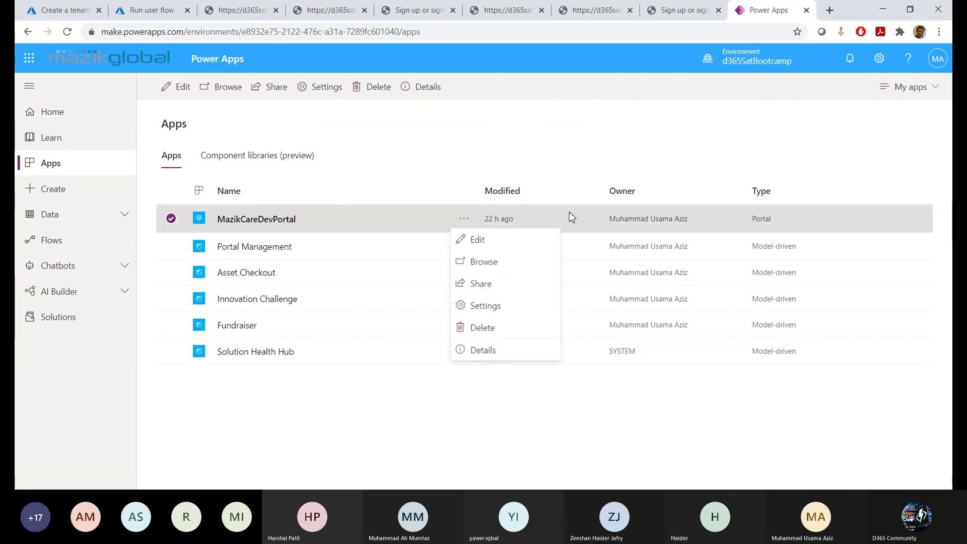
{"action": "left_click", "coordinate": [445, 157]}
{"action": "left_click", "coordinate": [464, 219]}
{"action": "left_click", "coordinate": [486, 305]}
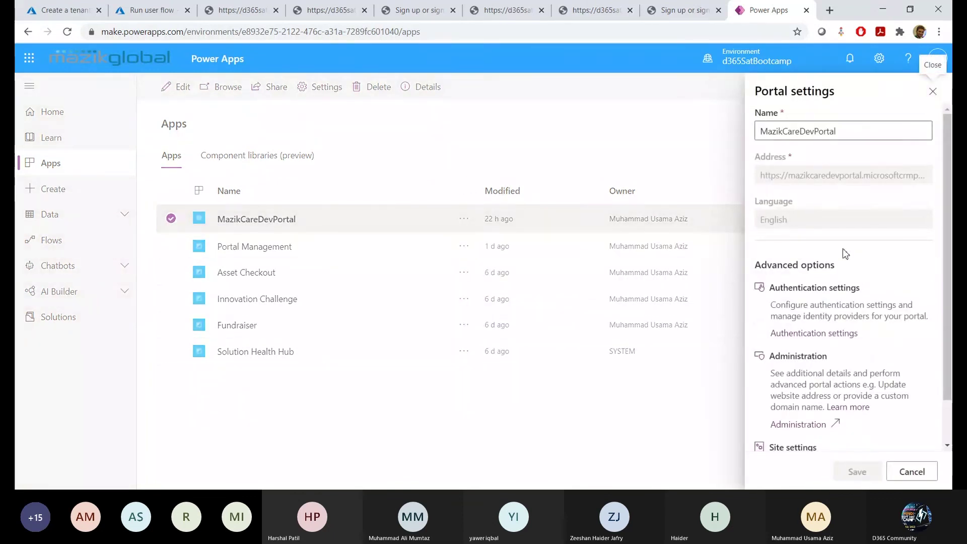
{"action": "scroll", "coordinate": [945, 347], "scroll_direction": "down", "scroll_amount": 1}
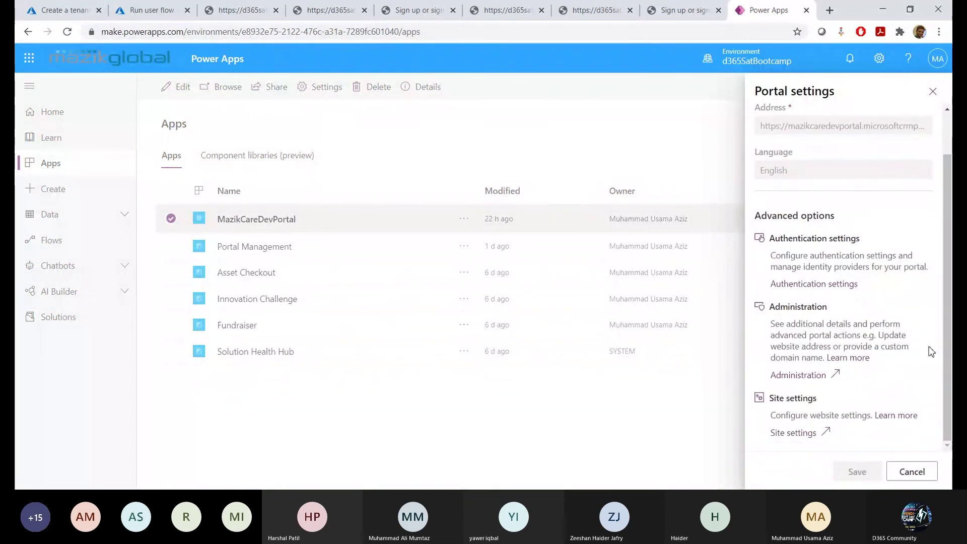
{"action": "left_click", "coordinate": [843, 285]}
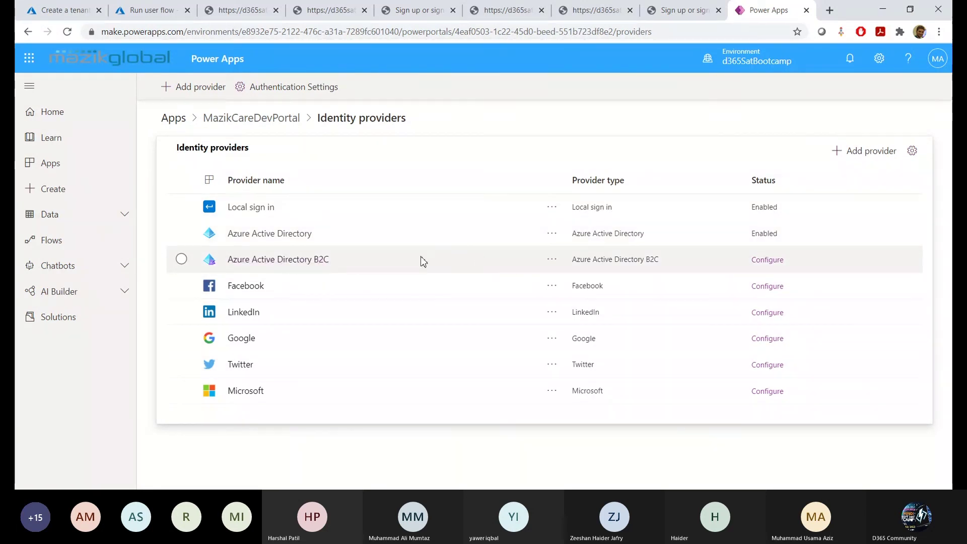
Step: Configure Azure Active Directory B2C with provider name 'Azure AD B2C' and advance to its setup step
{"action": "left_click", "coordinate": [767, 260]}
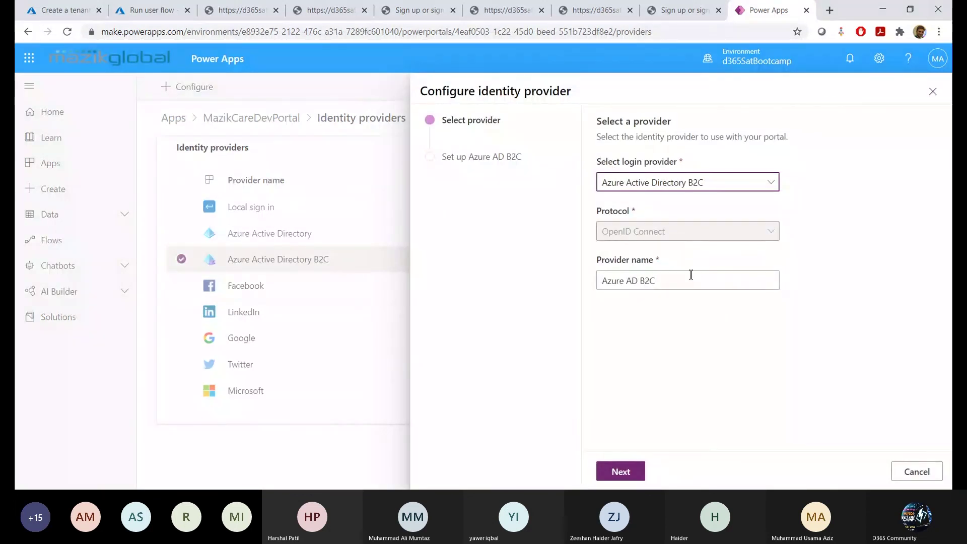
{"action": "left_click_drag", "start_coordinate": [692, 274], "coordinate": [601, 268]}
{"action": "left_click_drag", "start_coordinate": [691, 285], "coordinate": [585, 278]}
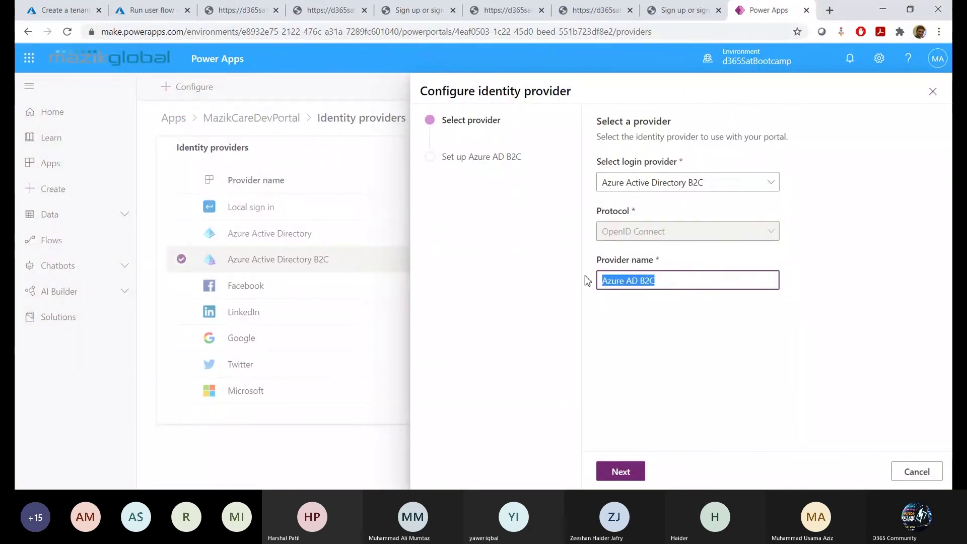
{"action": "left_click", "coordinate": [616, 282]}
{"action": "left_click_drag", "start_coordinate": [657, 282], "coordinate": [600, 279]}
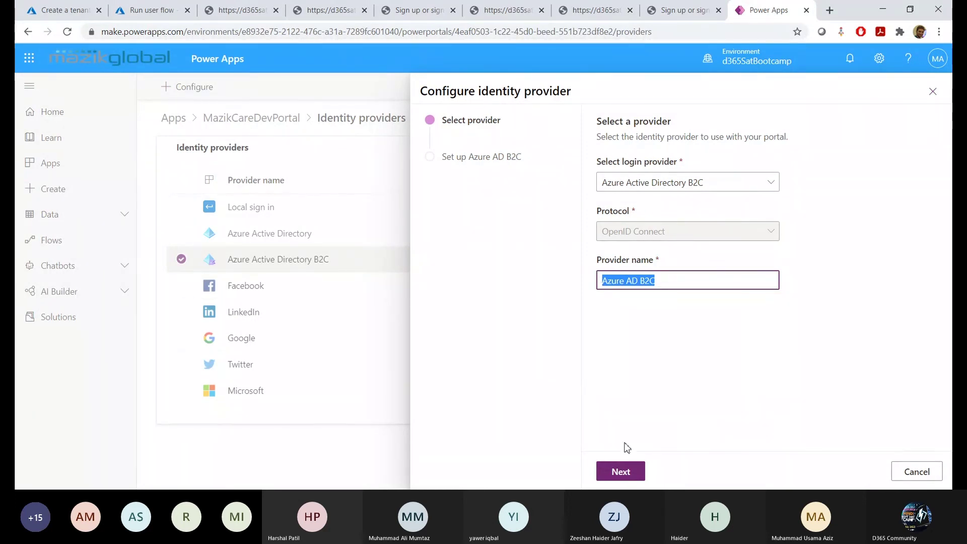
{"action": "left_click", "coordinate": [624, 471]}
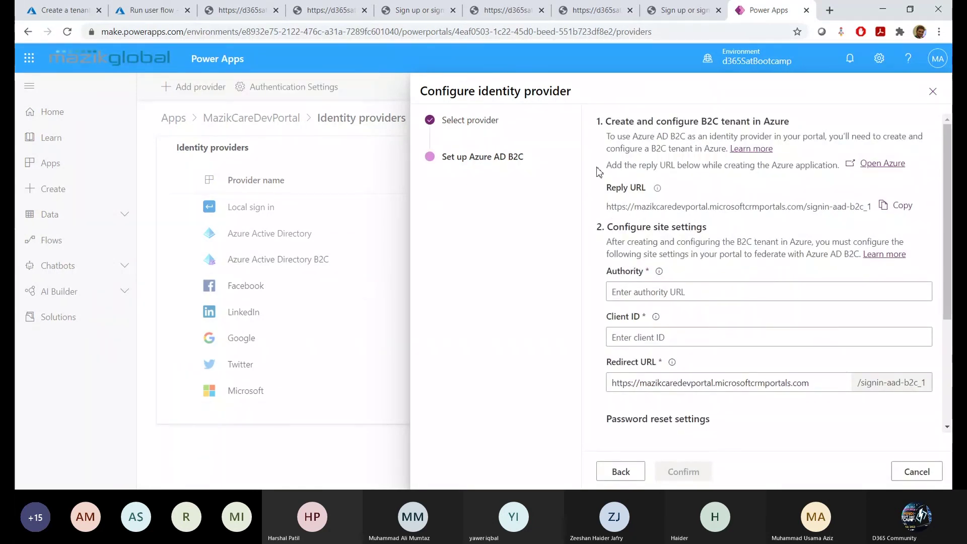
{"action": "left_click_drag", "start_coordinate": [611, 210], "coordinate": [874, 208]}
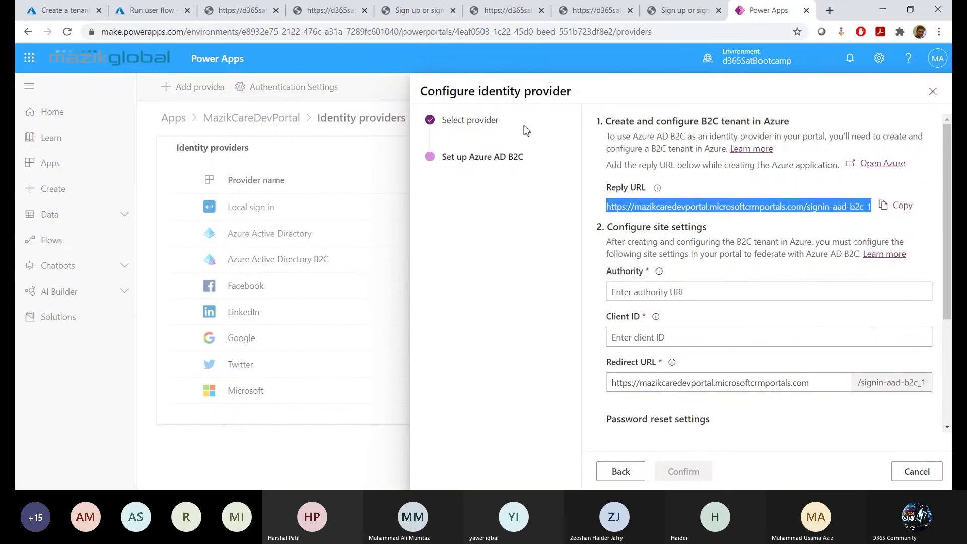
{"action": "left_click", "coordinate": [662, 205]}
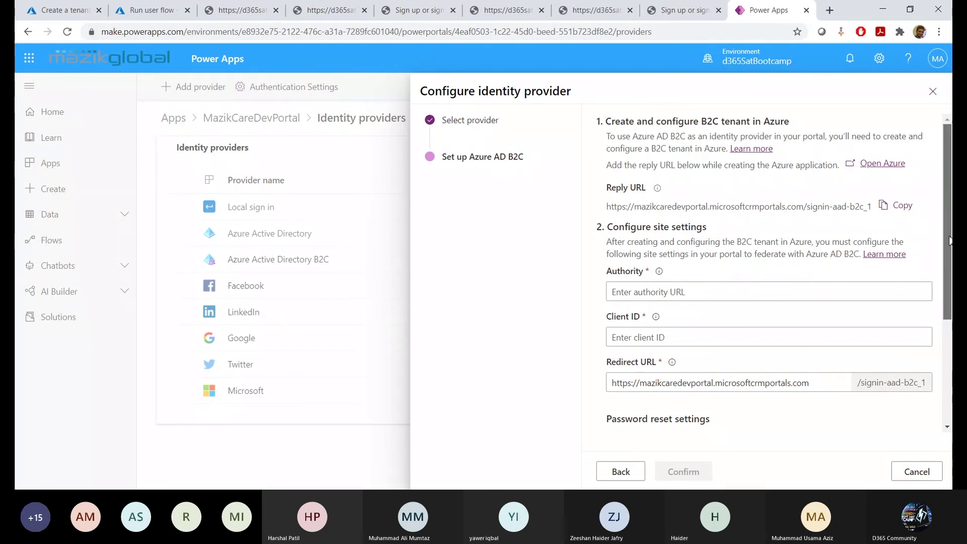
{"action": "scroll", "coordinate": [740, 225], "scroll_direction": "down", "scroll_amount": 2}
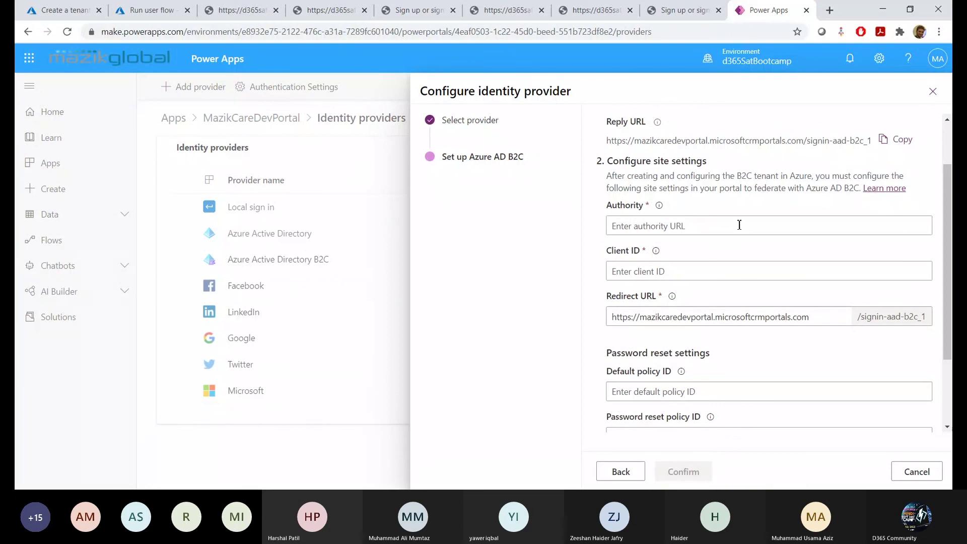
Step: Paste the sign-up/sign-in authority URL and the application's client ID into the B2C setup
{"action": "left_click", "coordinate": [739, 225]}
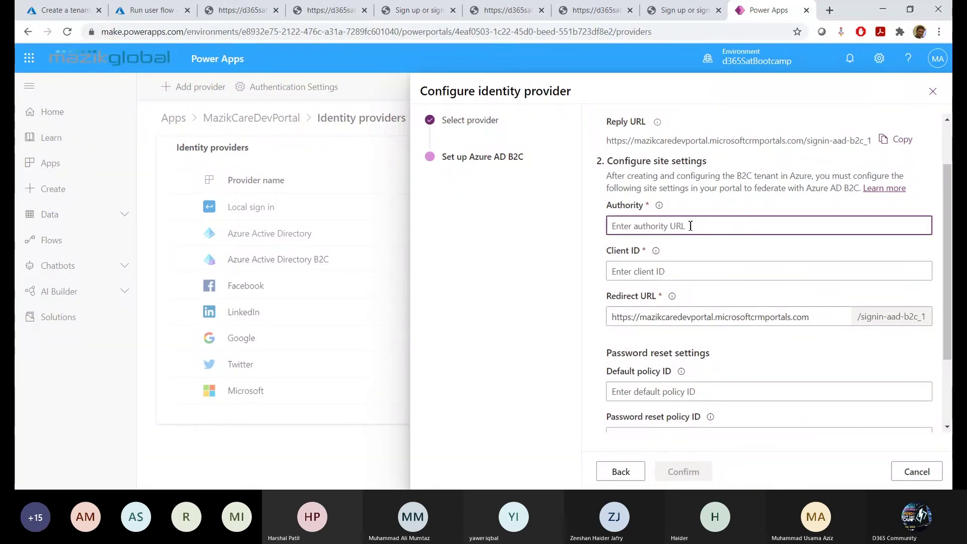
{"action": "mouse_move", "coordinate": [661, 214]}
{"action": "key", "text": "alt+Tab"}
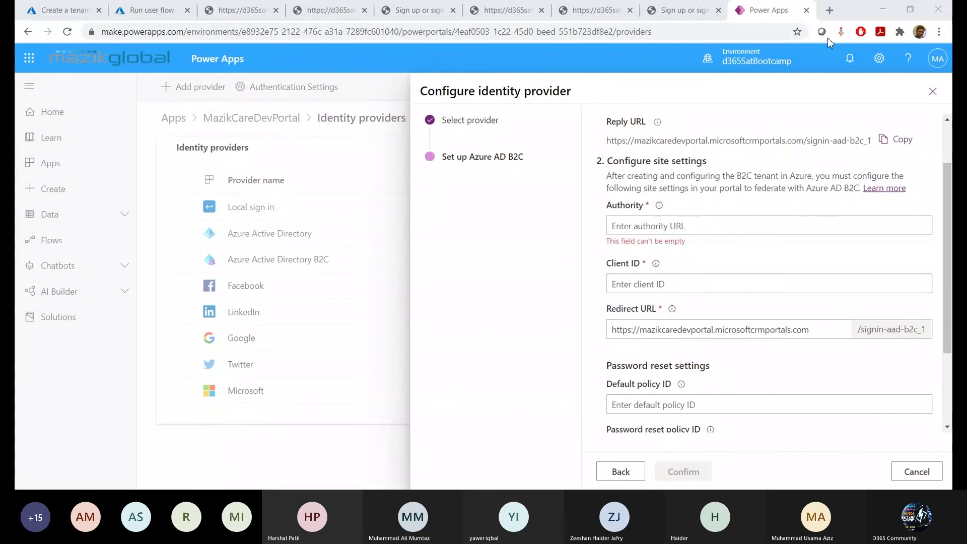
{"action": "left_click", "coordinate": [745, 226]}
{"action": "key", "text": "ctrl+v"}
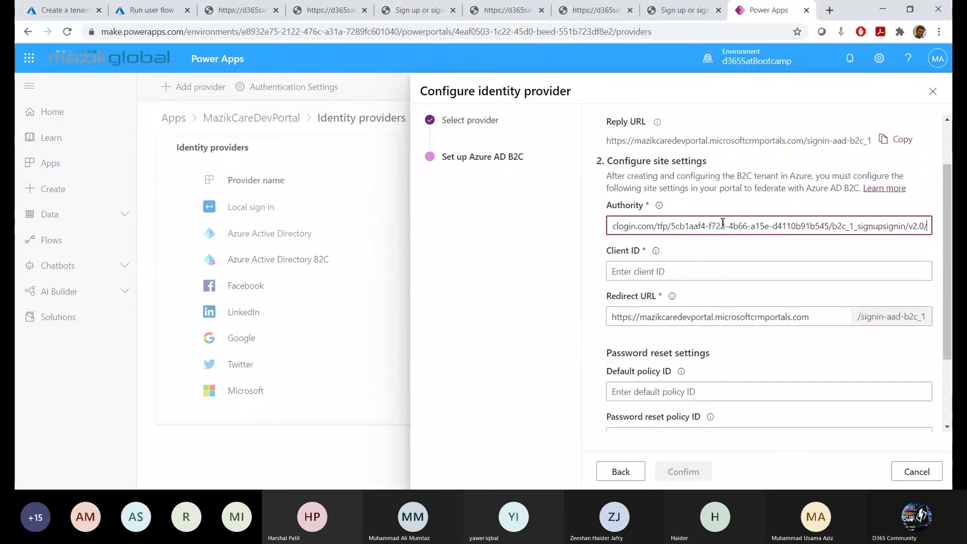
{"action": "left_click", "coordinate": [729, 272]}
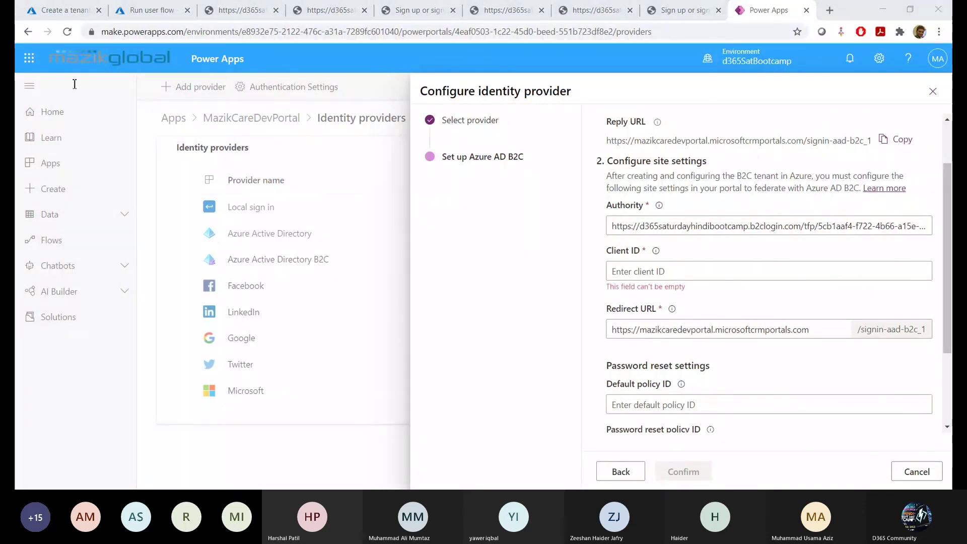
{"action": "left_click", "coordinate": [739, 268]}
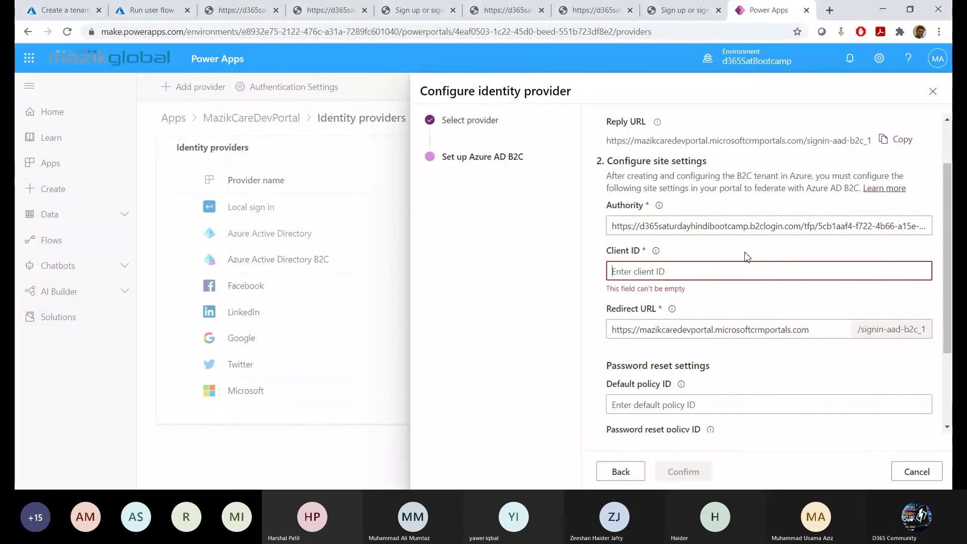
{"action": "type", "text": "3d25b3eb-45ac-4ff1-b0ed-36a8bc327708"}
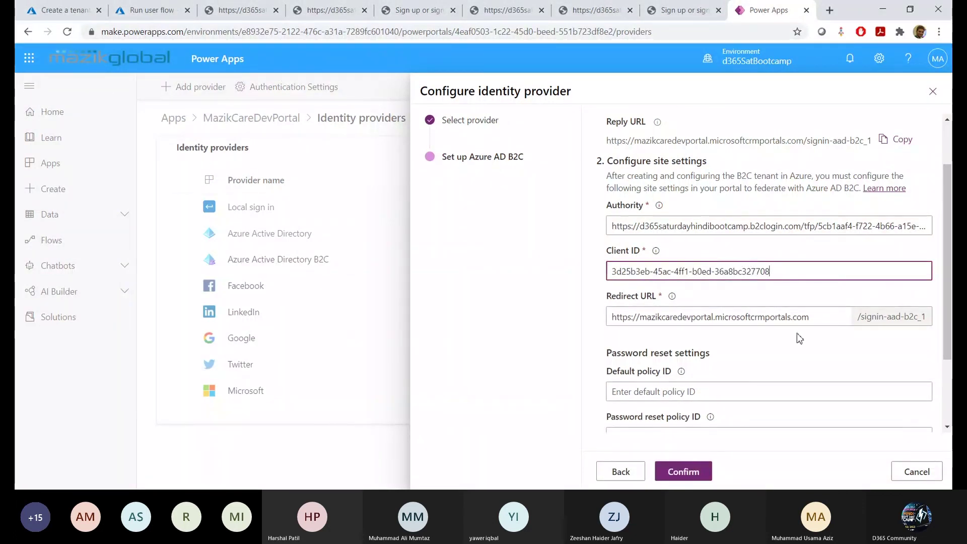
Step: Copy B2C_1_PasswordReset from Azure into the Password reset policy ID field
{"action": "scroll", "coordinate": [950, 324], "scroll_direction": "down", "scroll_amount": 3}
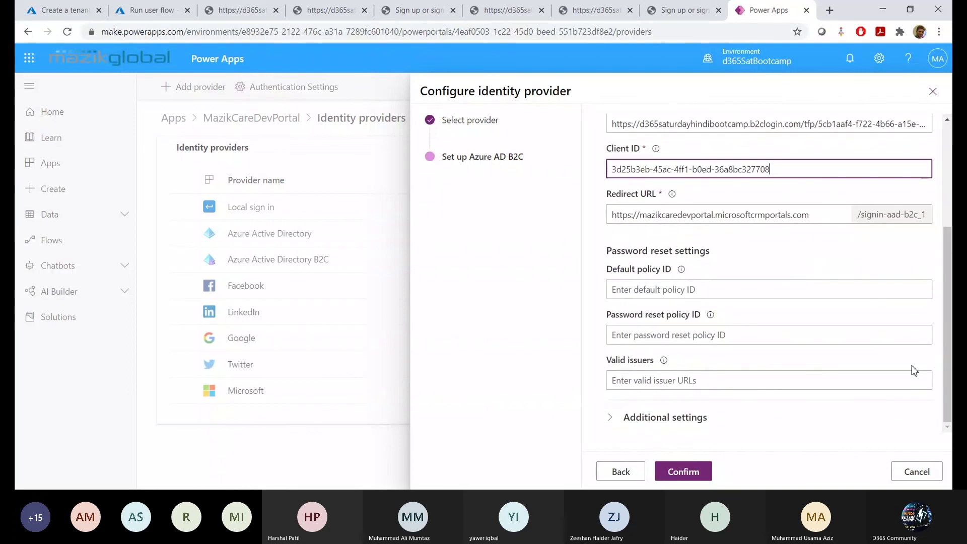
{"action": "left_click", "coordinate": [151, 10]}
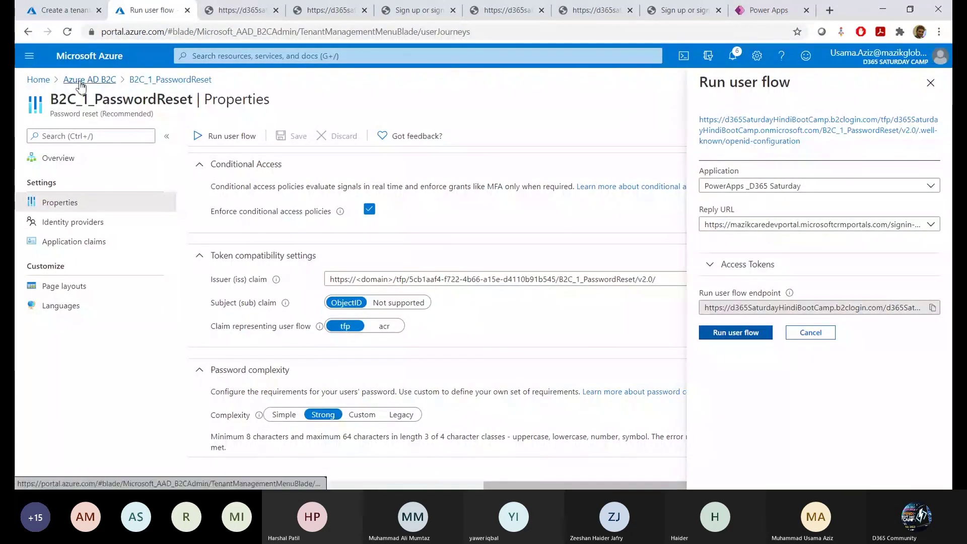
{"action": "left_click_drag", "start_coordinate": [52, 100], "coordinate": [195, 106]}
{"action": "key", "text": "ctrl+c"}
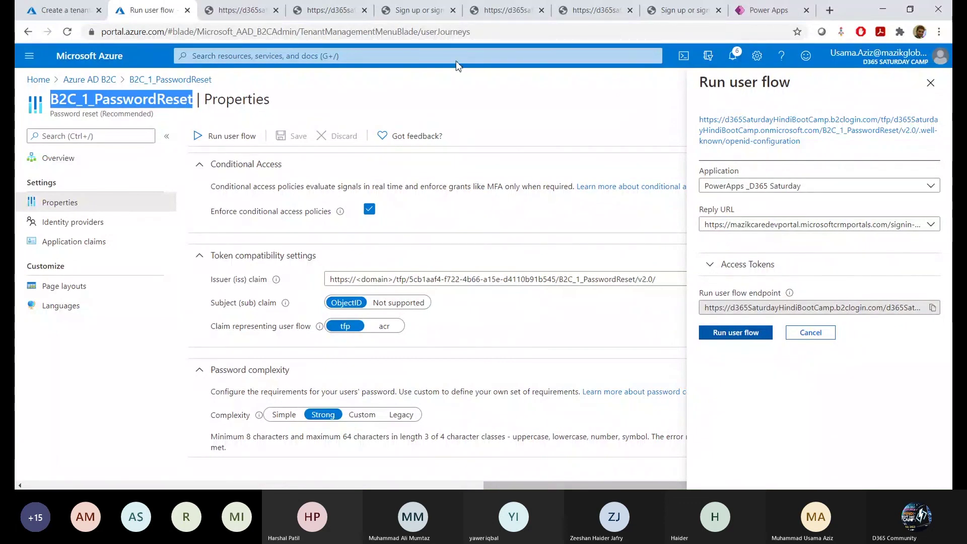
{"action": "left_click", "coordinate": [768, 10]}
{"action": "left_click", "coordinate": [685, 334]}
{"action": "key", "text": "ctrl+v"}
{"action": "left_click", "coordinate": [126, 12]}
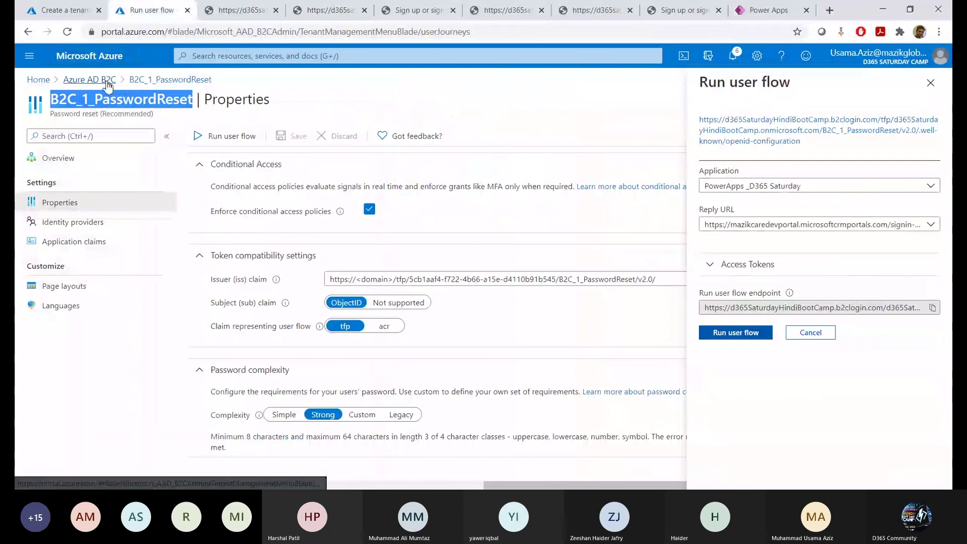
{"action": "left_click", "coordinate": [107, 80]}
{"action": "left_click", "coordinate": [750, 11]}
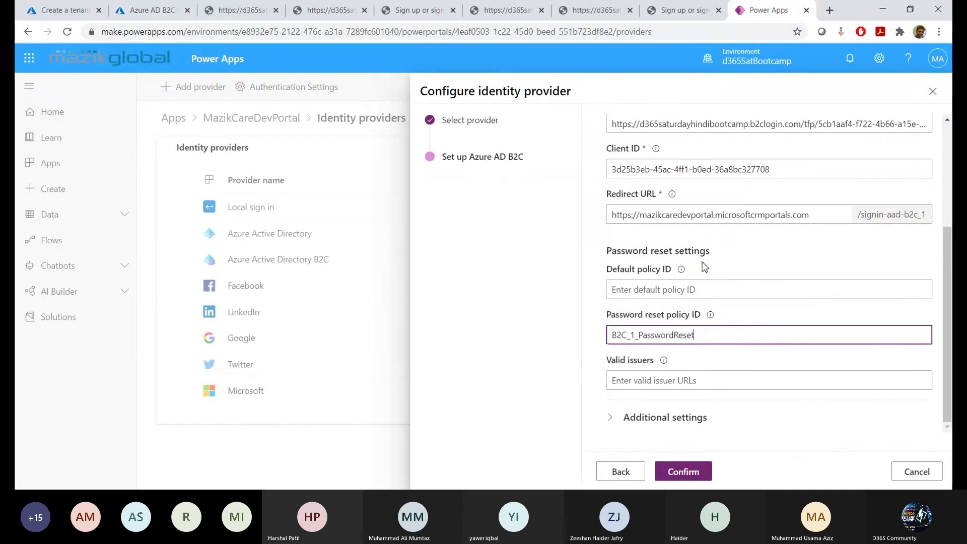
Step: Enter B2C_1_SignUpSignIn as default policy ID and add the password reset issuer URL to Valid issuers
{"action": "left_click", "coordinate": [756, 289]}
{"action": "type", "text": "B2C_1_SignUpSignIn"}
{"action": "left_click", "coordinate": [770, 380]}
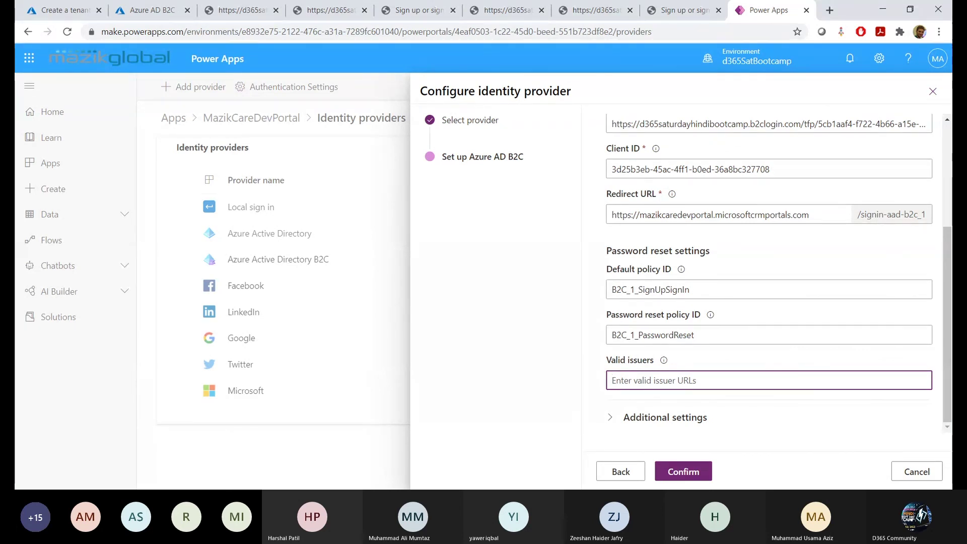
{"action": "key", "text": "alt+Tab"}
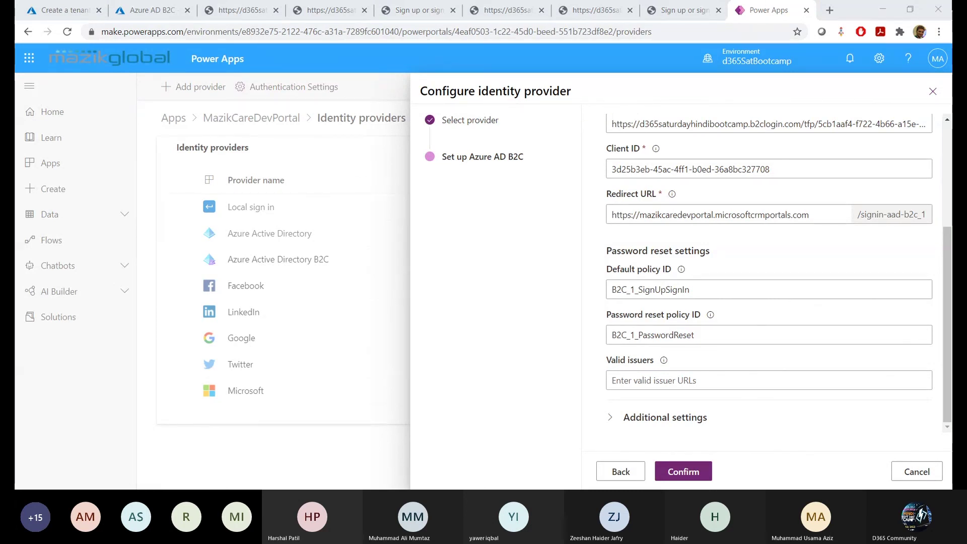
{"action": "key", "text": "alt+Tab"}
{"action": "left_click", "coordinate": [719, 383]}
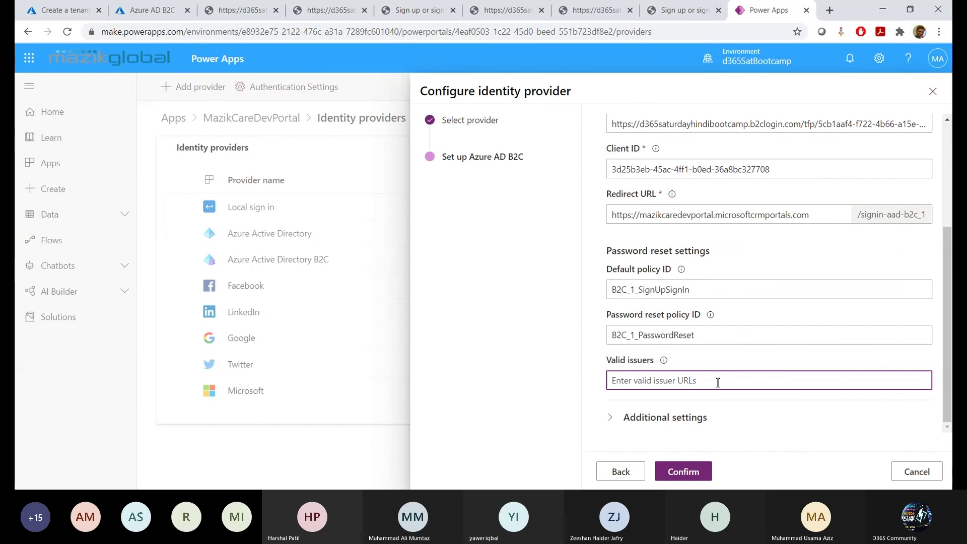
{"action": "key", "text": "ctrl+v"}
Step: Check both tfp issuer URLs in Valid issuers and expand Additional settings
{"action": "left_click_drag", "start_coordinate": [874, 381], "coordinate": [604, 393]}
{"action": "left_click", "coordinate": [605, 393]}
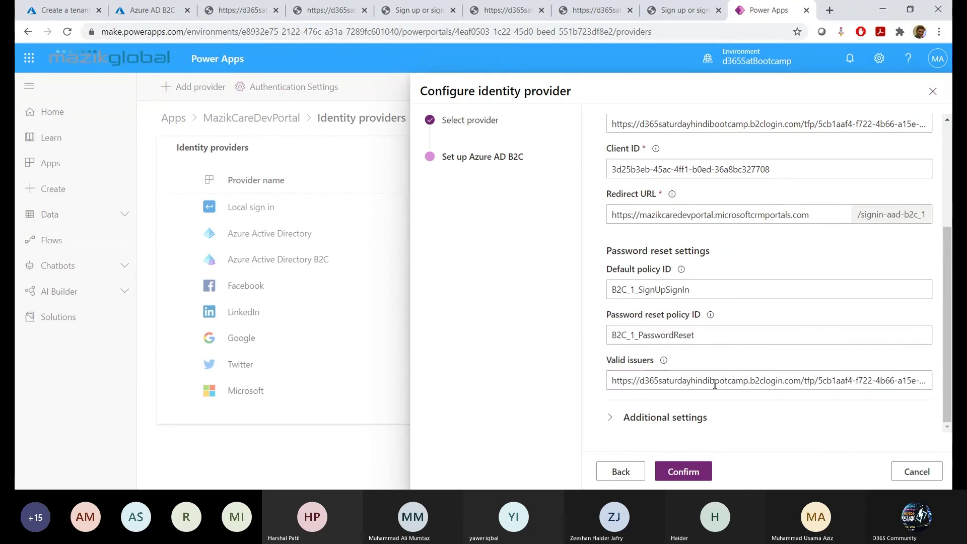
{"action": "left_click_drag", "start_coordinate": [683, 381], "coordinate": [930, 383]}
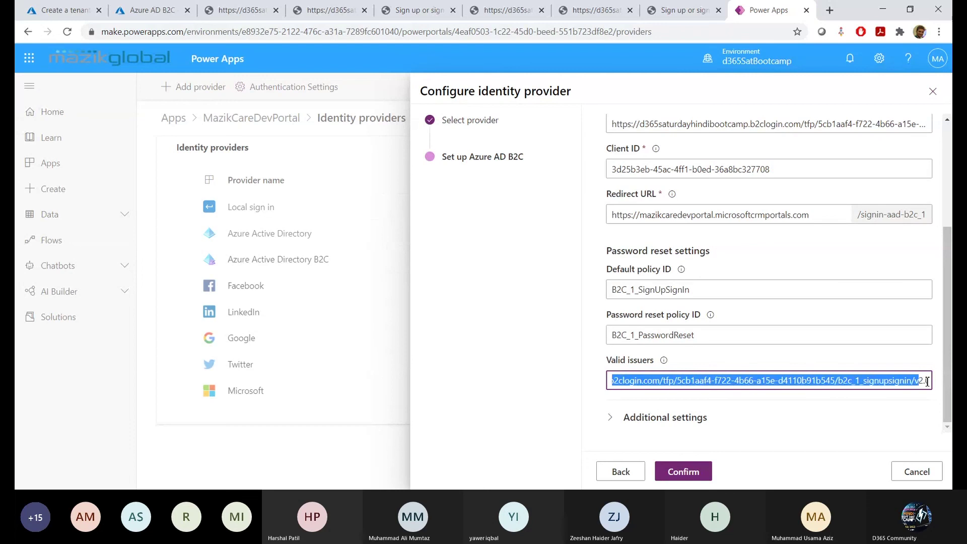
{"action": "left_click", "coordinate": [865, 382]}
{"action": "left_click_drag", "start_coordinate": [866, 381], "coordinate": [928, 381]}
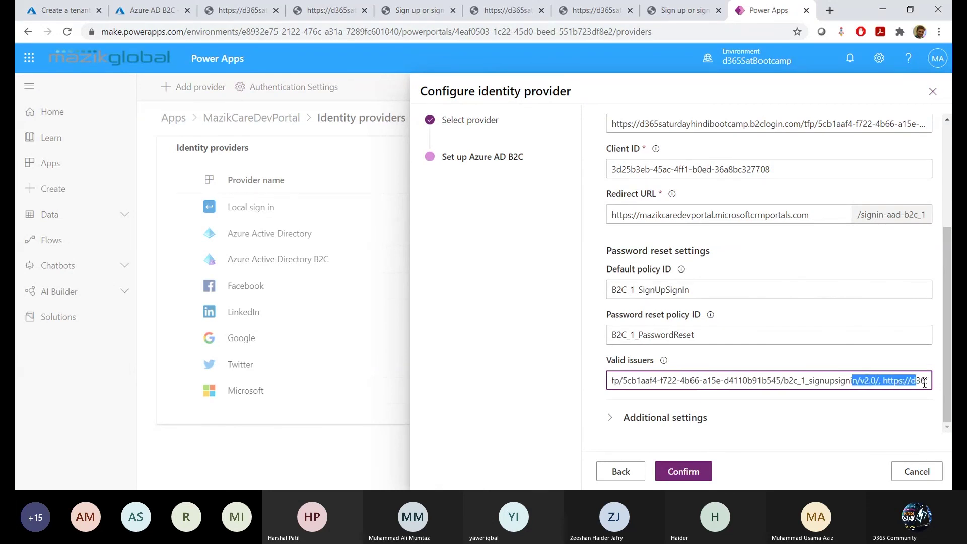
{"action": "left_click", "coordinate": [868, 382]}
{"action": "left_click_drag", "start_coordinate": [867, 381], "coordinate": [873, 420]}
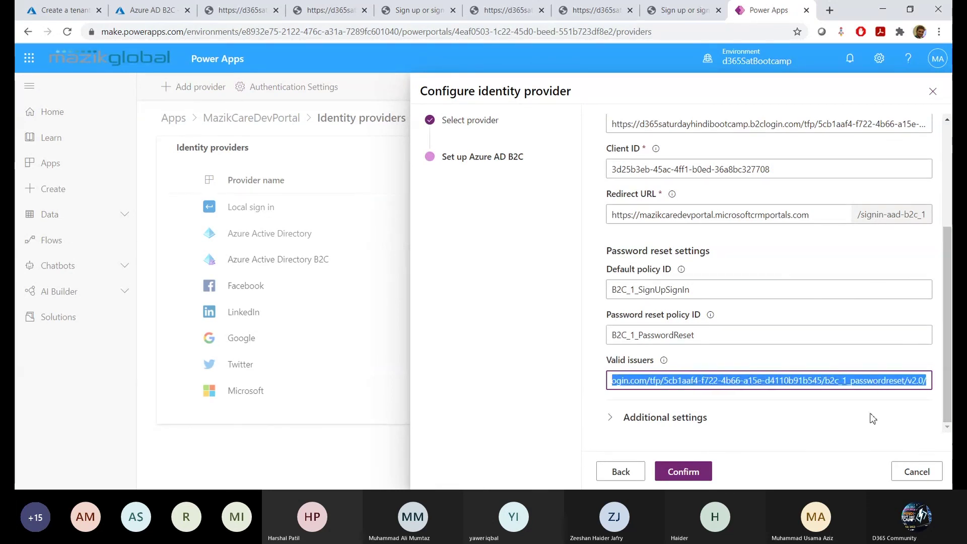
{"action": "left_click", "coordinate": [679, 429]}
{"action": "scroll", "coordinate": [678, 428], "scroll_direction": "down", "scroll_amount": 4}
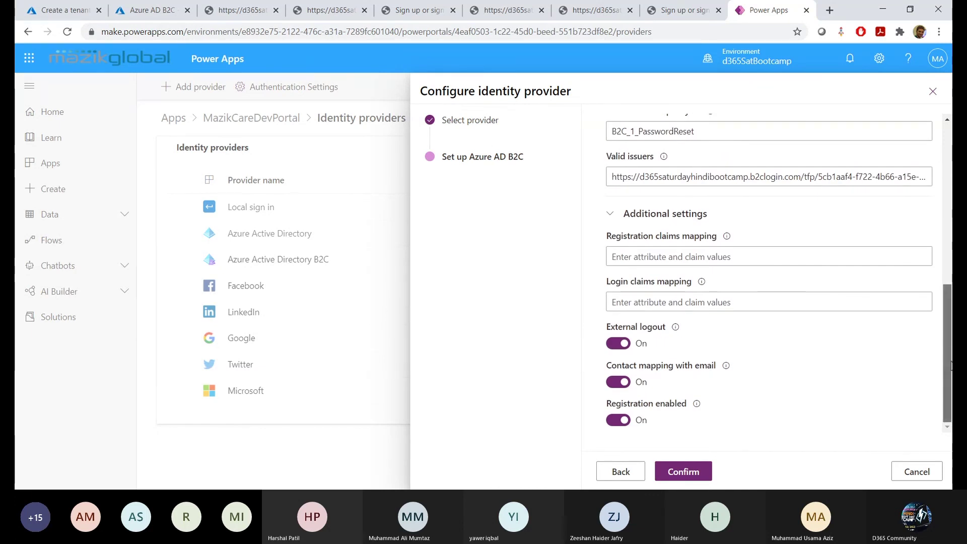
Step: Leave the claims mappings empty, confirm the Azure AD B2C provider, and close the configuration panel
{"action": "left_click", "coordinate": [735, 258]}
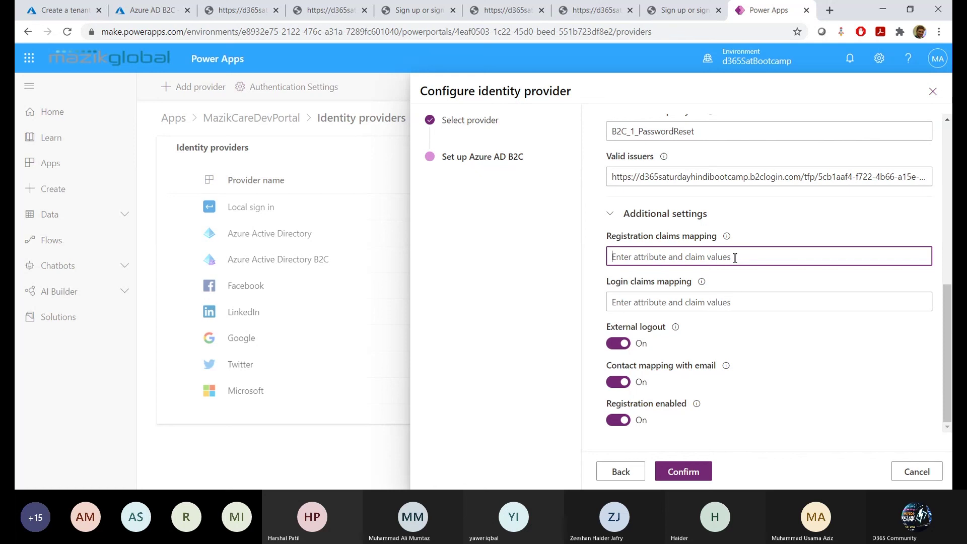
{"action": "left_click", "coordinate": [740, 308]}
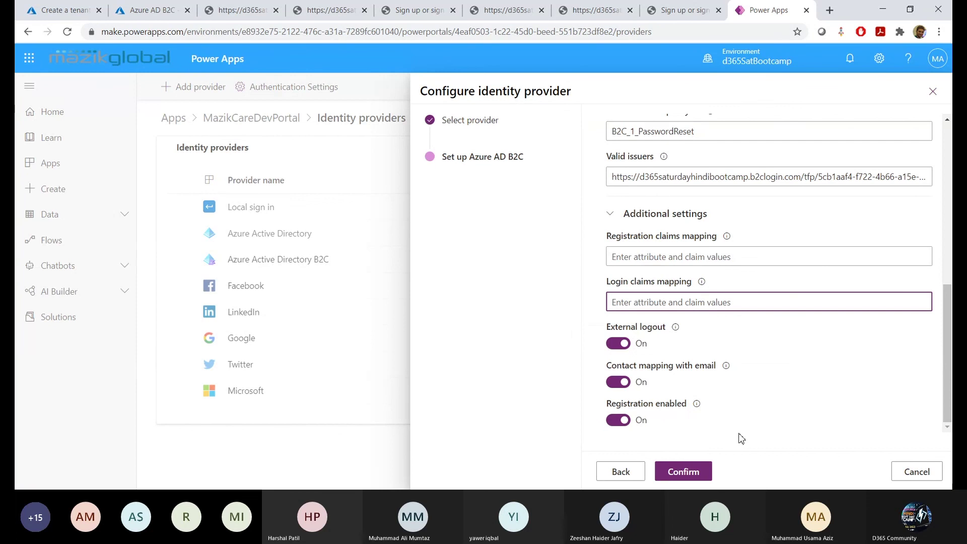
{"action": "left_click", "coordinate": [684, 472]}
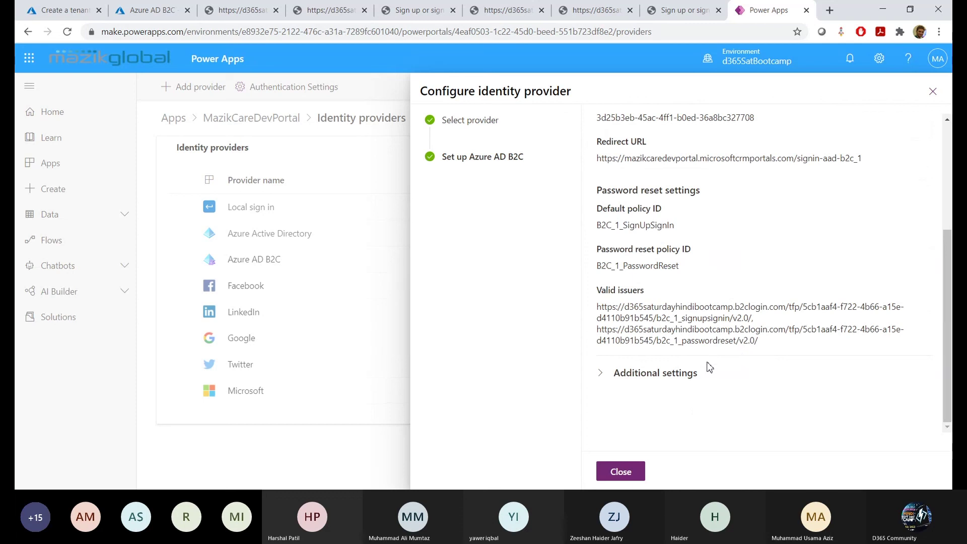
{"action": "left_click", "coordinate": [621, 473]}
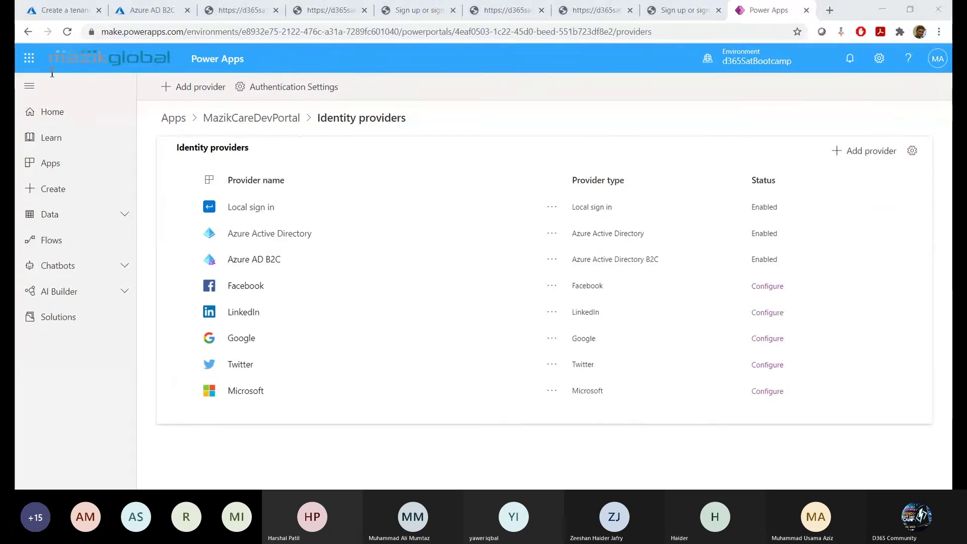
{"action": "left_click", "coordinate": [831, 11]}
Step: Load the Contoso portal root in a new tab, view its Sign in page, then return to Power Apps
{"action": "type", "text": "https://mazikcaredevportal.microsoftcrmportals.com/signin-aad-b2c_1"}
{"action": "key", "text": "BackSpace"}
{"action": "key", "text": "BackSpace"}
{"action": "key", "text": "BackSpace"}
{"action": "key", "text": "BackSpace"}
{"action": "key", "text": "BackSpace"}
{"action": "key", "text": "BackSpace"}
{"action": "key", "text": "BackSpace"}
{"action": "key", "text": "BackSpace"}
{"action": "key", "text": "BackSpace"}
{"action": "key", "text": "BackSpace"}
{"action": "key", "text": "BackSpace"}
{"action": "key", "text": "BackSpace"}
{"action": "key", "text": "BackSpace"}
{"action": "key", "text": "BackSpace"}
{"action": "key", "text": "BackSpace"}
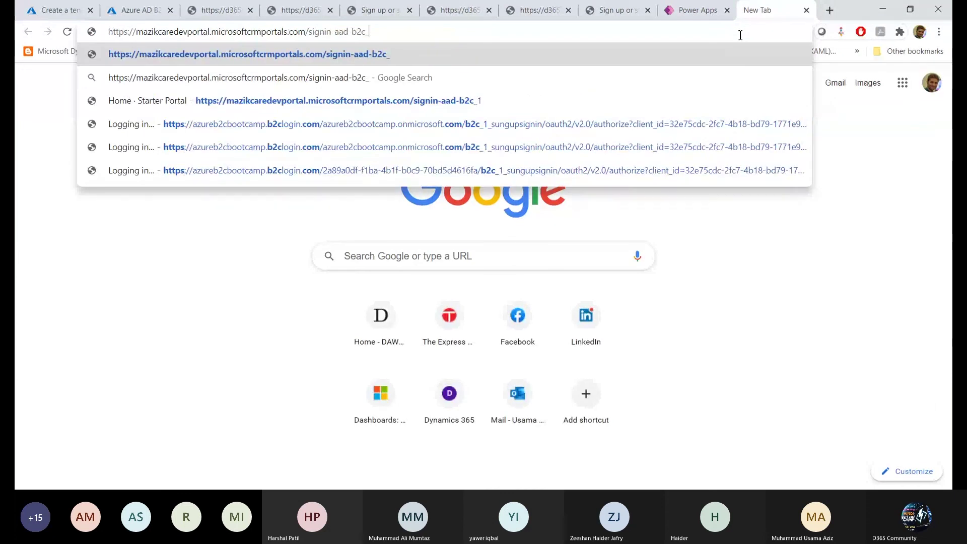
{"action": "key", "text": "BackSpace"}
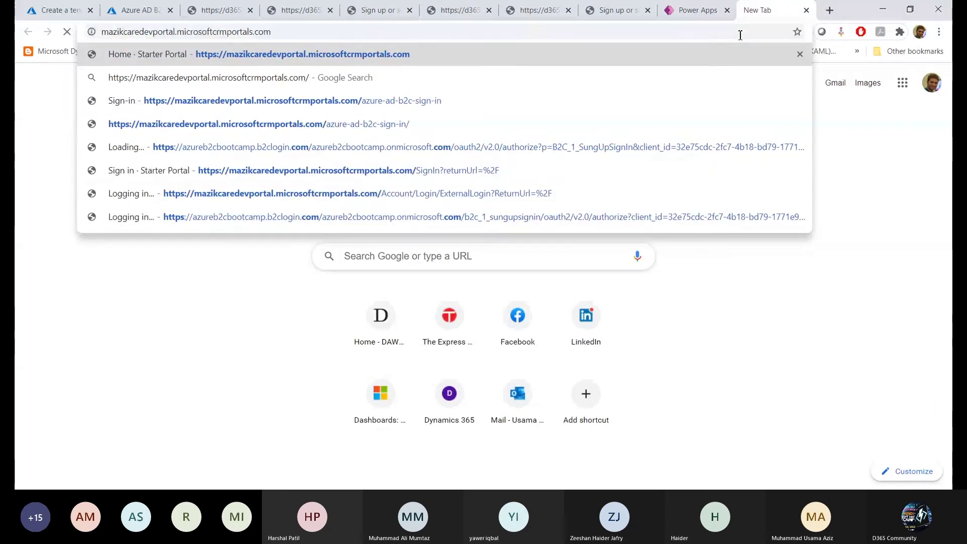
{"action": "key", "text": "Return"}
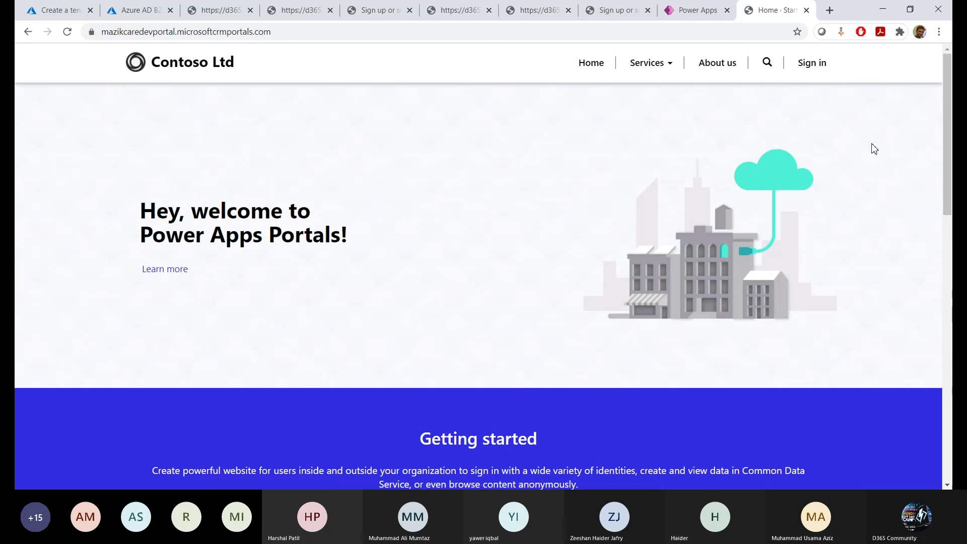
{"action": "left_click", "coordinate": [812, 63]}
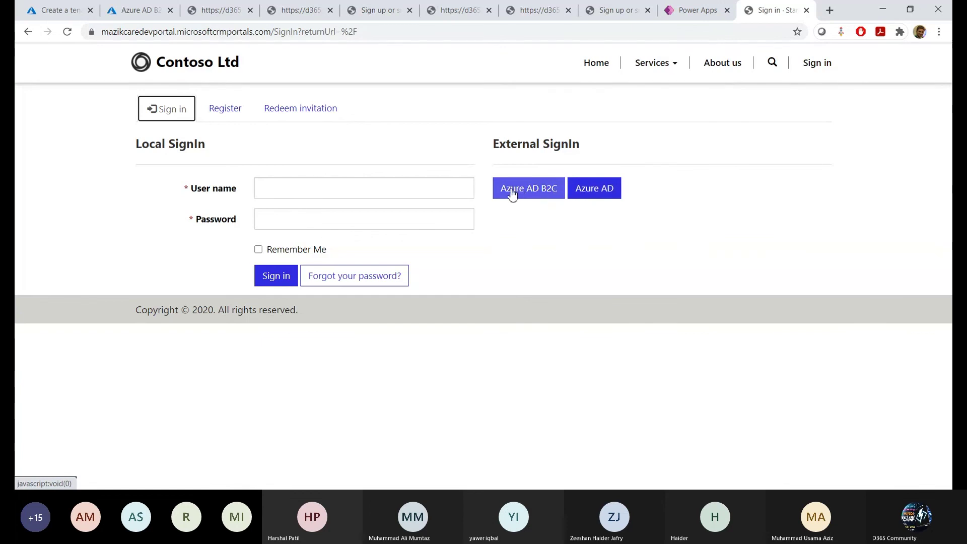
{"action": "left_click", "coordinate": [712, 17]}
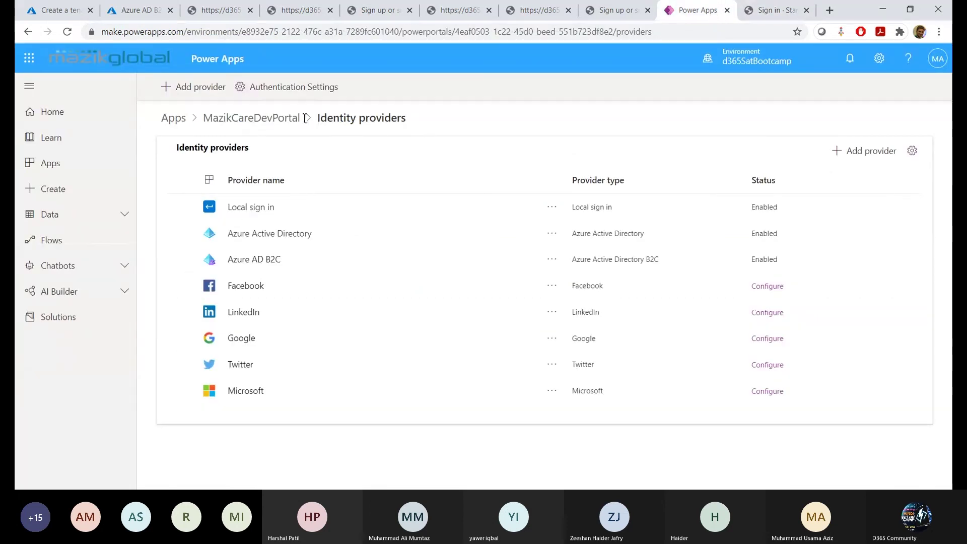
{"action": "left_click", "coordinate": [283, 121]}
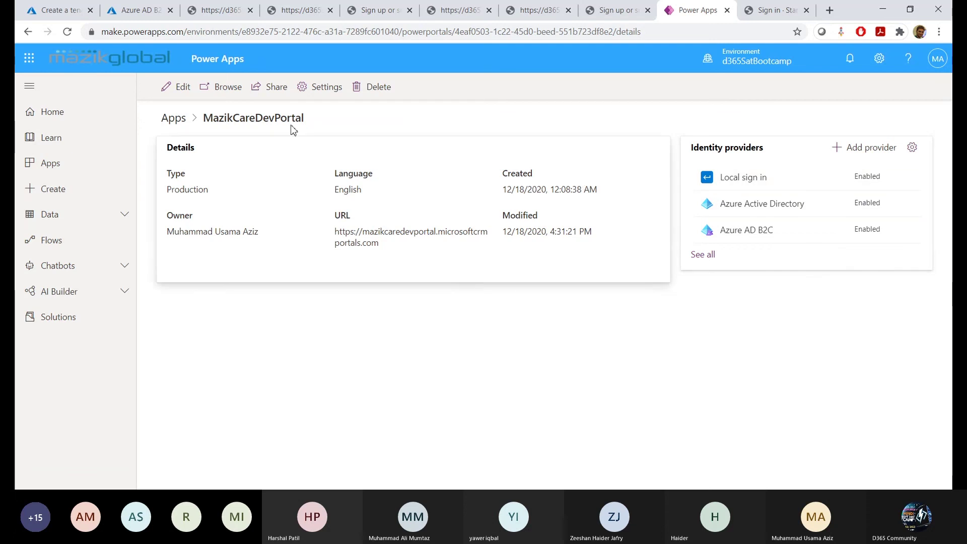
{"action": "left_click", "coordinate": [312, 90]}
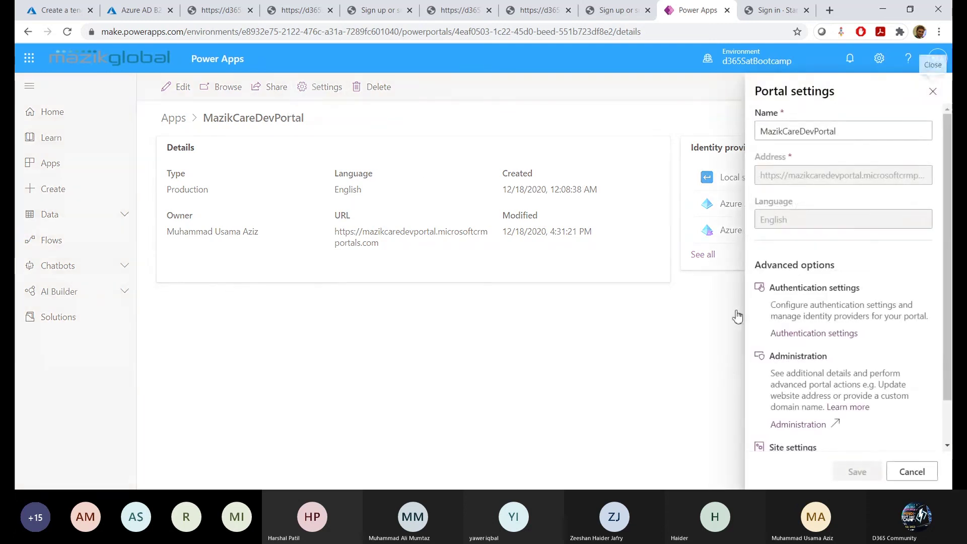
{"action": "left_click", "coordinate": [802, 335]}
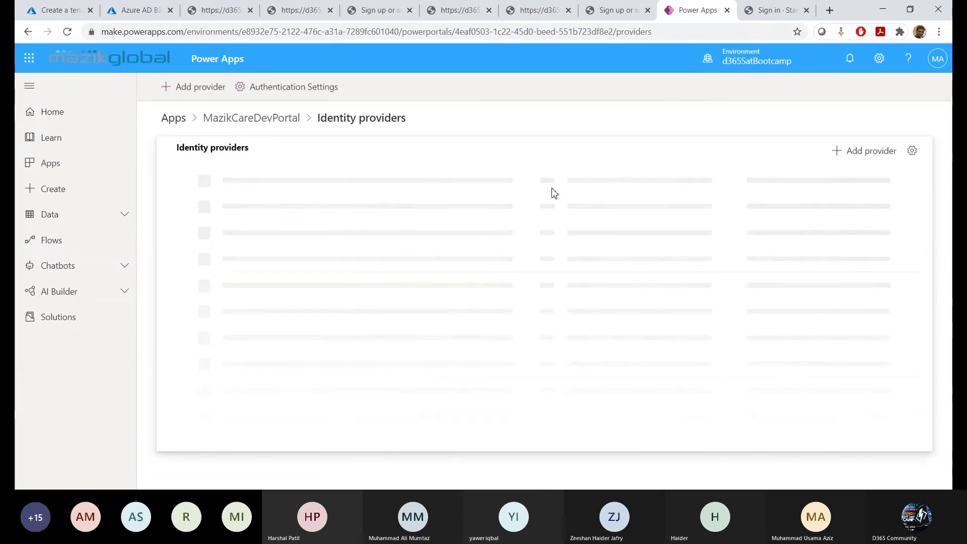
Step: Check Local sign in's actions without disabling it, then go back to the portal sign-in tab
{"action": "left_click", "coordinate": [551, 207]}
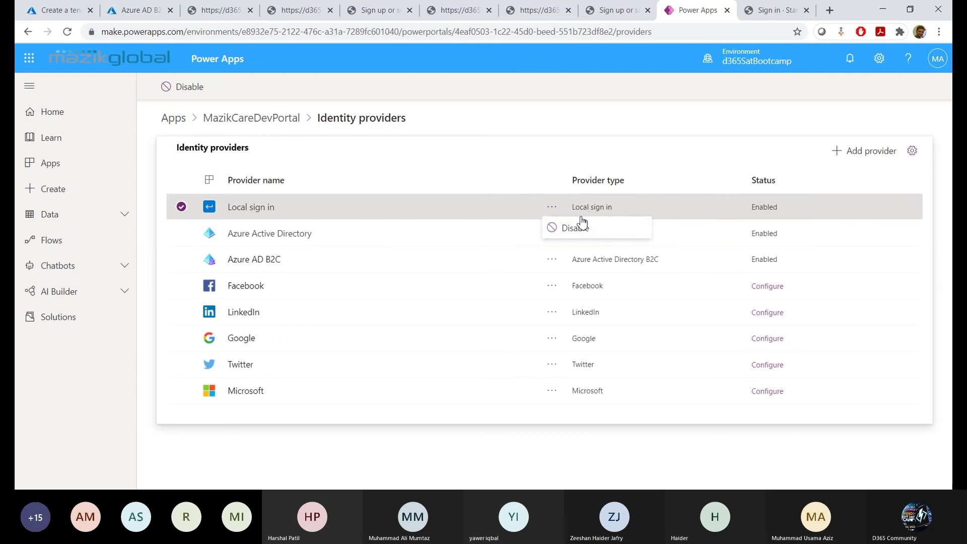
{"action": "left_click", "coordinate": [524, 160]}
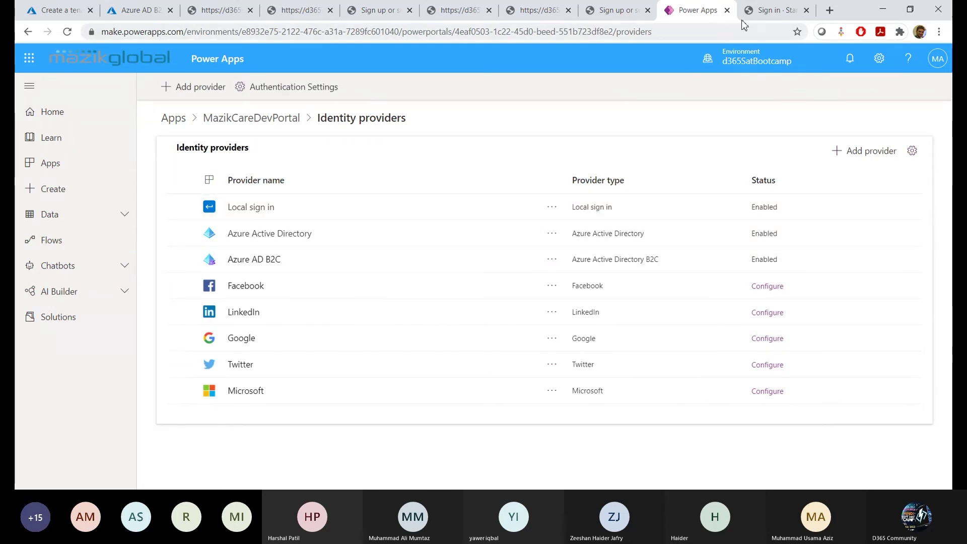
{"action": "left_click", "coordinate": [764, 11]}
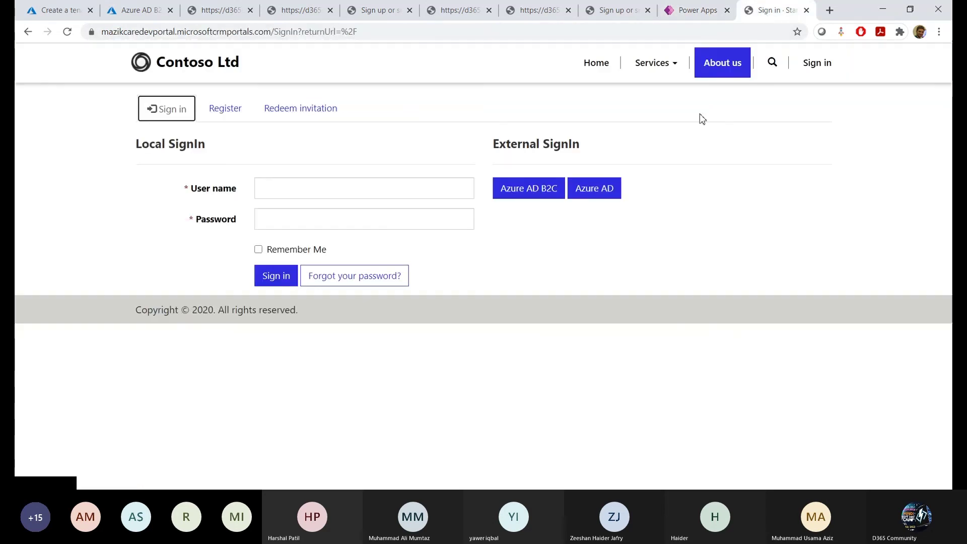
Step: Try signing in via Azure AD B2C with an unregistered email and password, then choose Sign up now
{"action": "left_click", "coordinate": [548, 196]}
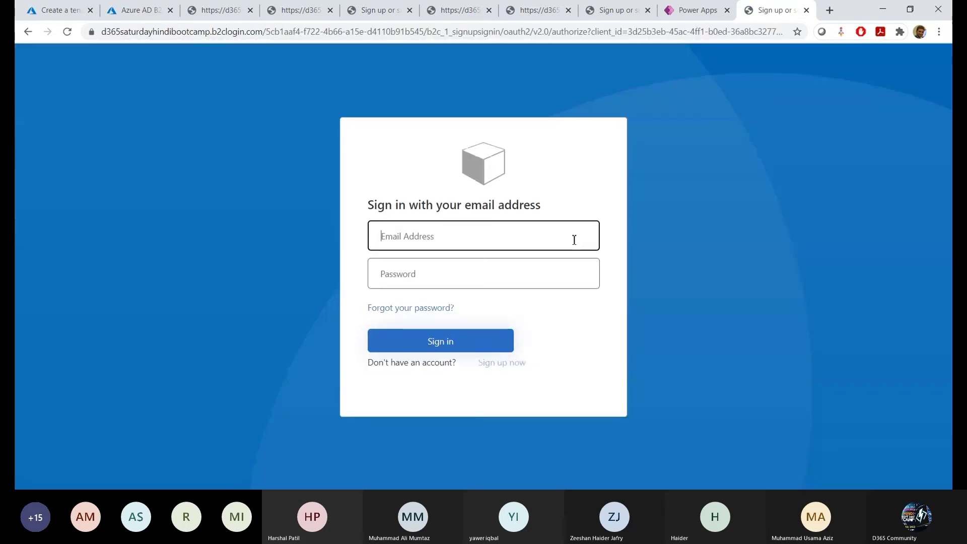
{"action": "left_click", "coordinate": [532, 232]}
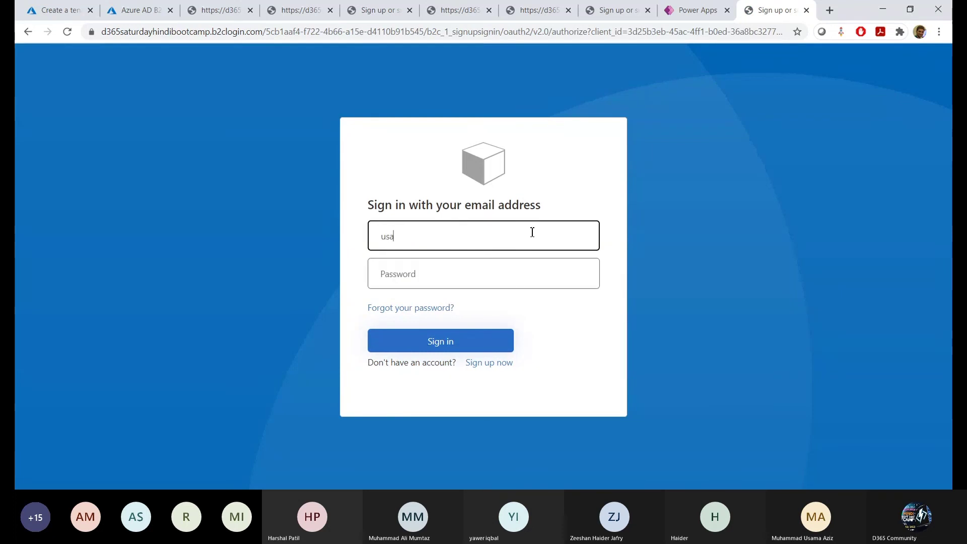
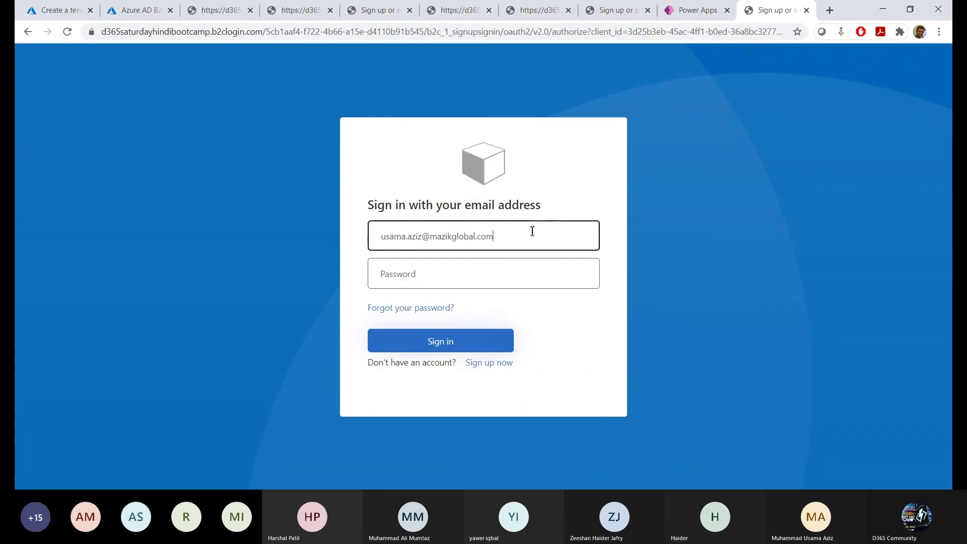
{"action": "key", "text": "Tab"}
{"action": "type", "text": "******"}
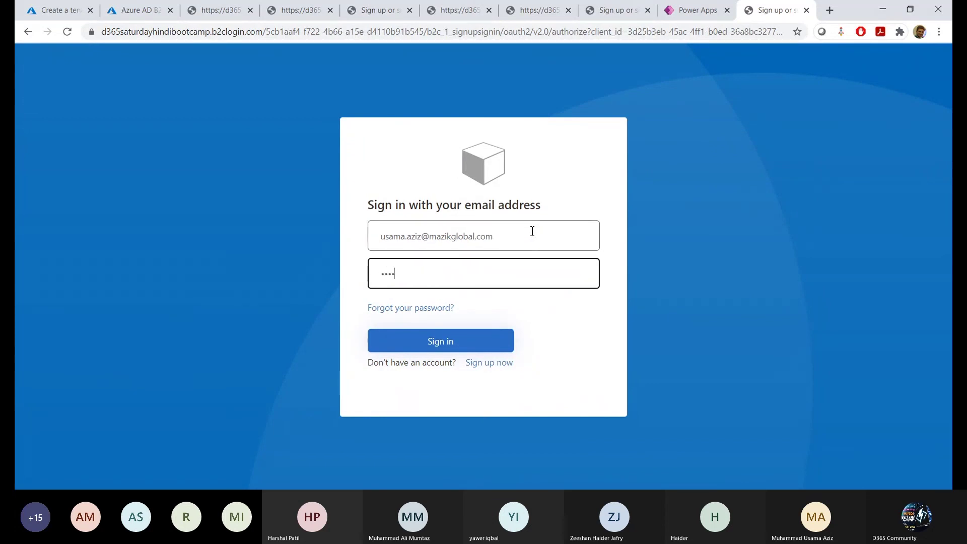
{"action": "type", "text": "*"}
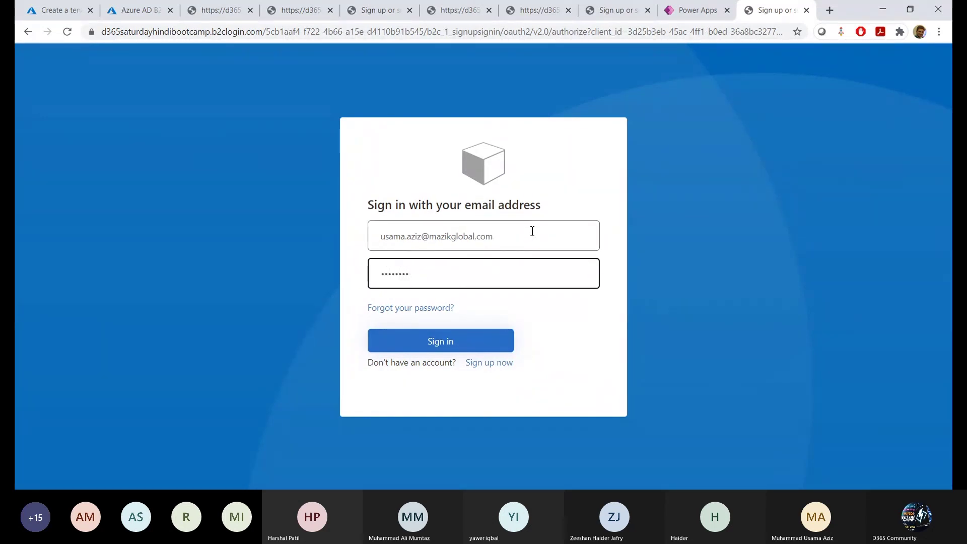
{"action": "left_click", "coordinate": [495, 341]}
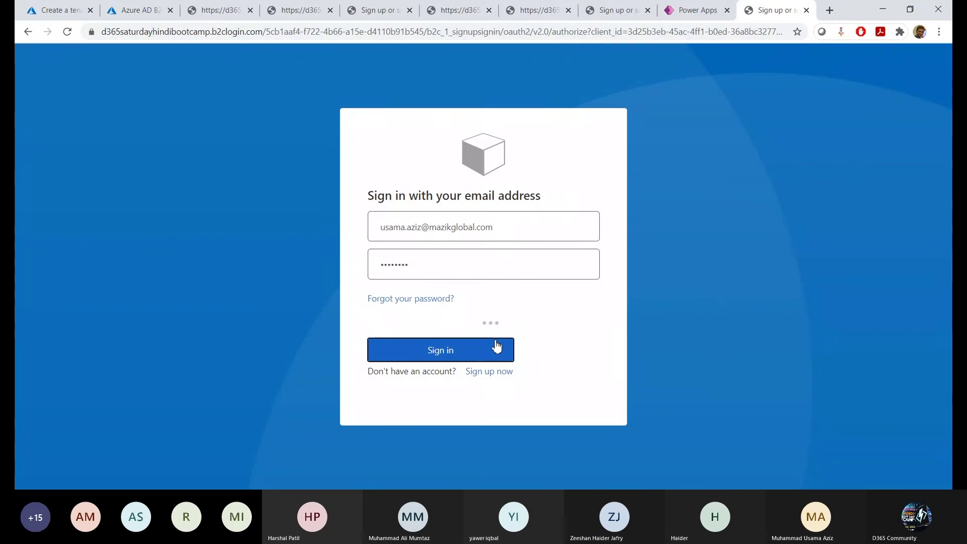
{"action": "left_click", "coordinate": [501, 371]}
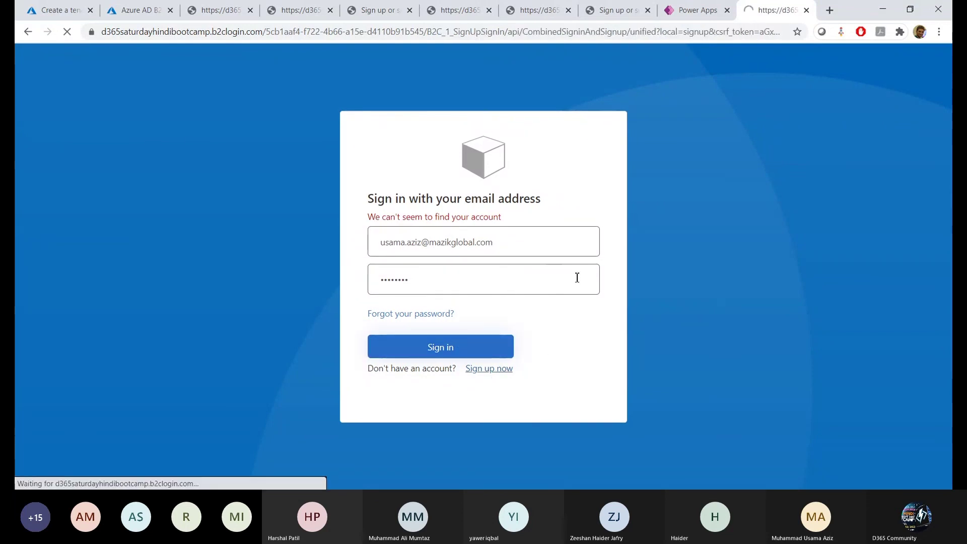
Step: Enter the work email for sign-up and verify it with the emailed verification code
{"action": "left_click", "coordinate": [476, 176]}
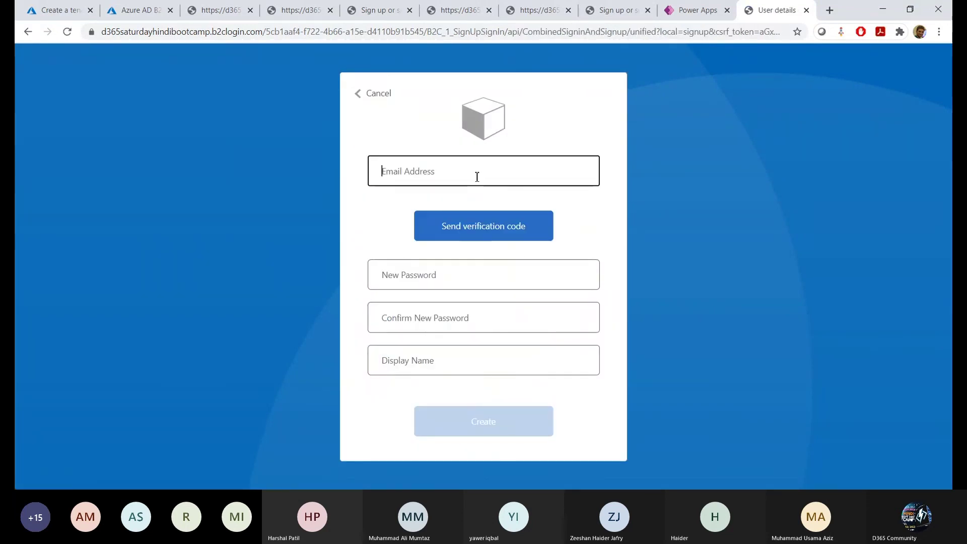
{"action": "type", "text": "usama"}
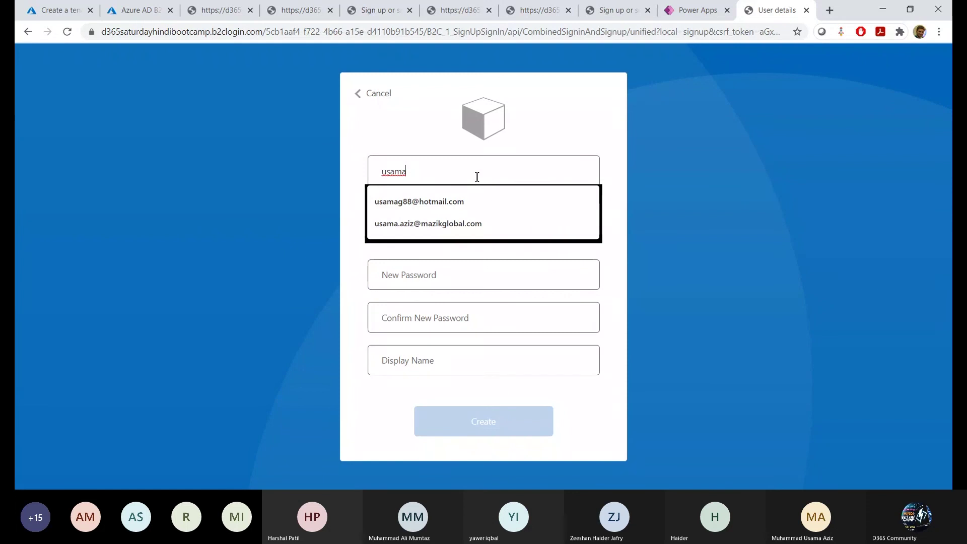
{"action": "key", "text": "Down"}
{"action": "key", "text": "Down"}
{"action": "key", "text": "Return"}
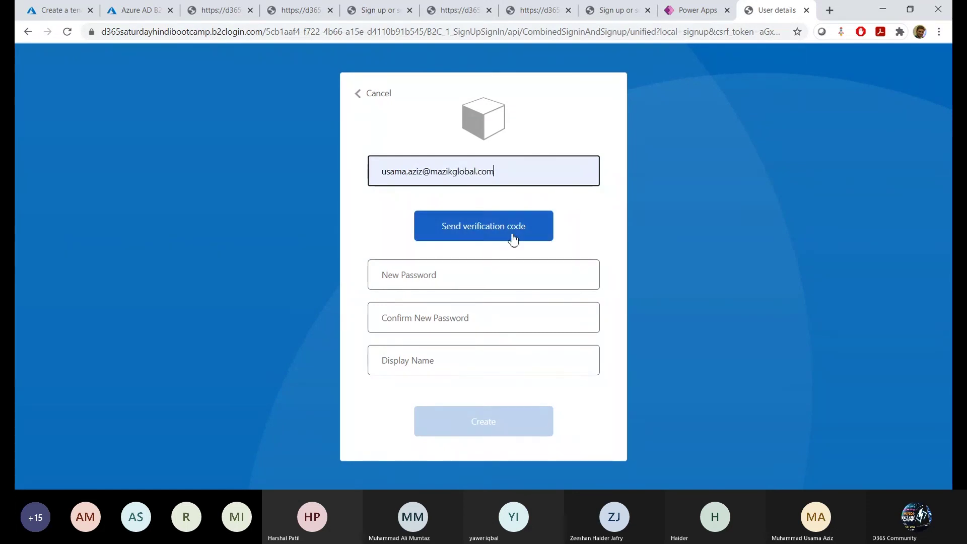
{"action": "left_click", "coordinate": [512, 237]}
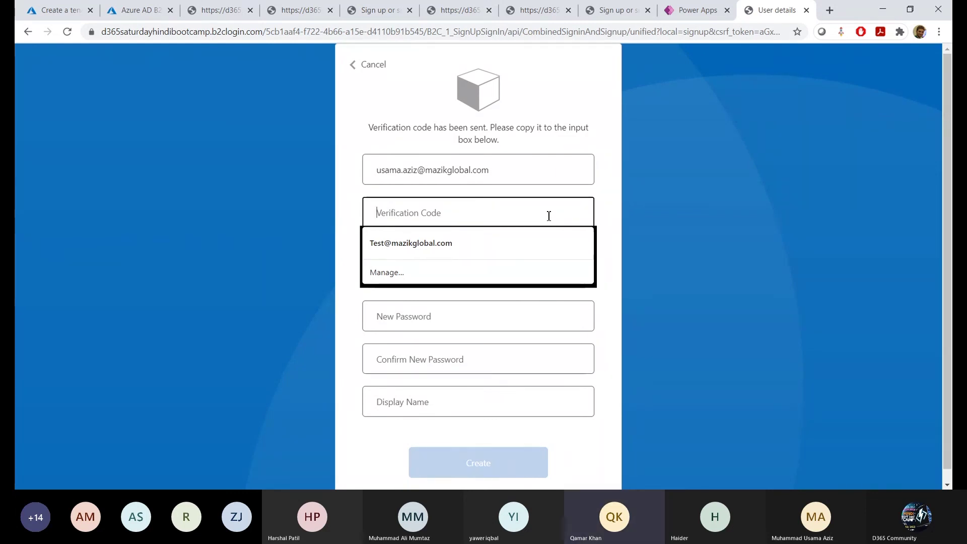
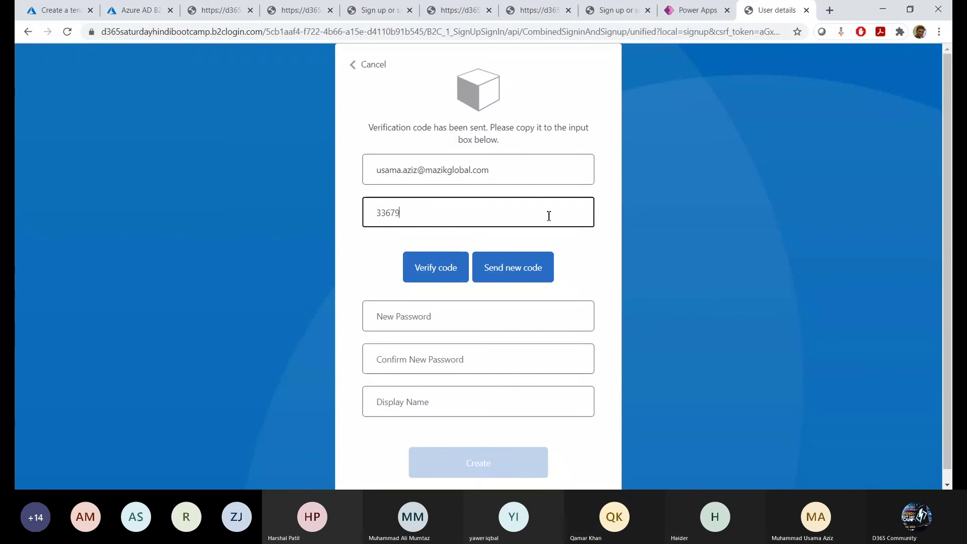
{"action": "left_click", "coordinate": [439, 272]}
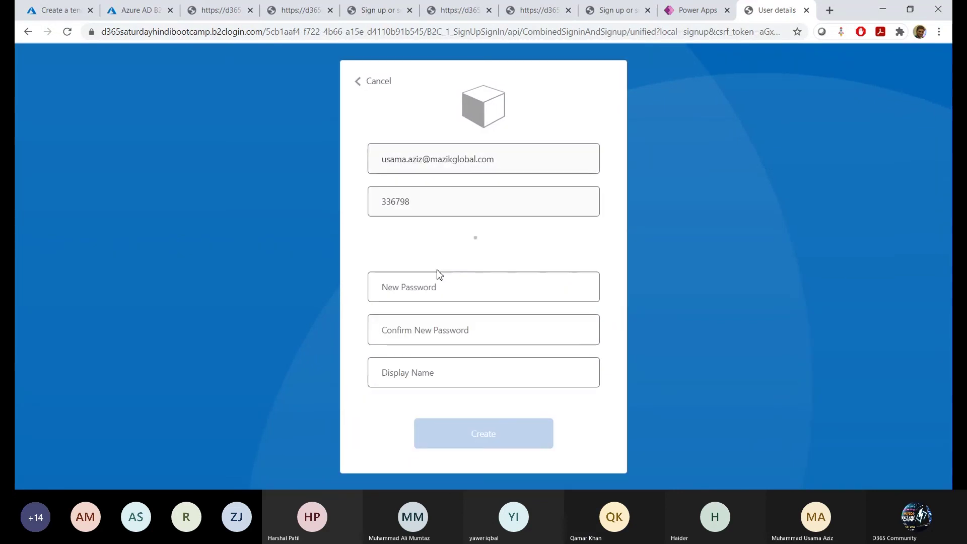
Step: Set and confirm the new password, enter the user's display name, and create the account
{"action": "left_click", "coordinate": [454, 278]}
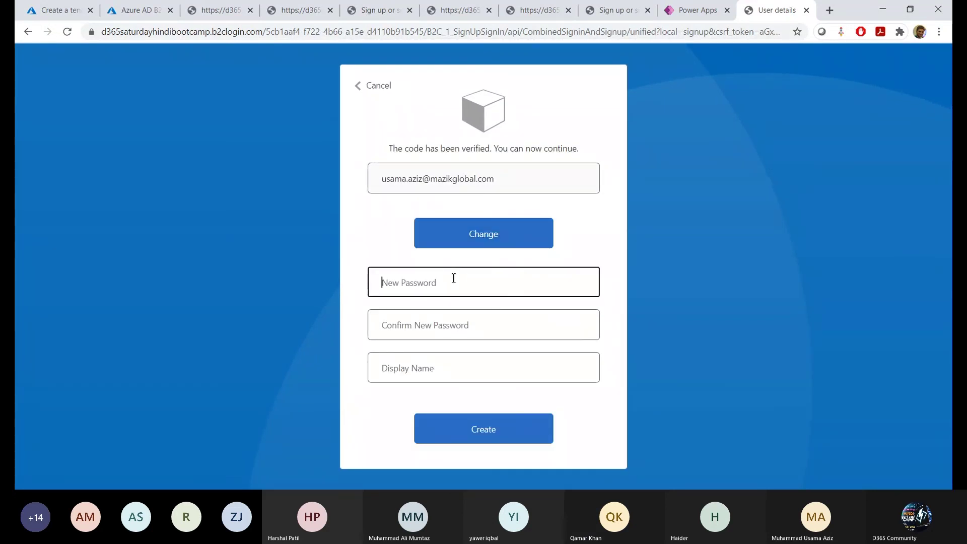
{"action": "type", "text": "••••••••"}
{"action": "key", "text": "Tab"}
{"action": "type", "text": "••••••"}
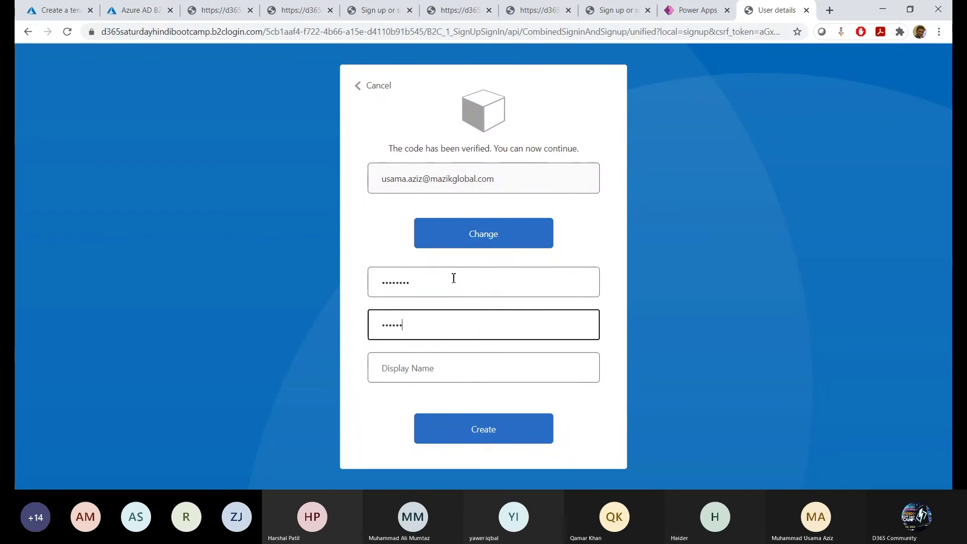
{"action": "type", "text": "••"}
{"action": "left_click", "coordinate": [449, 369]}
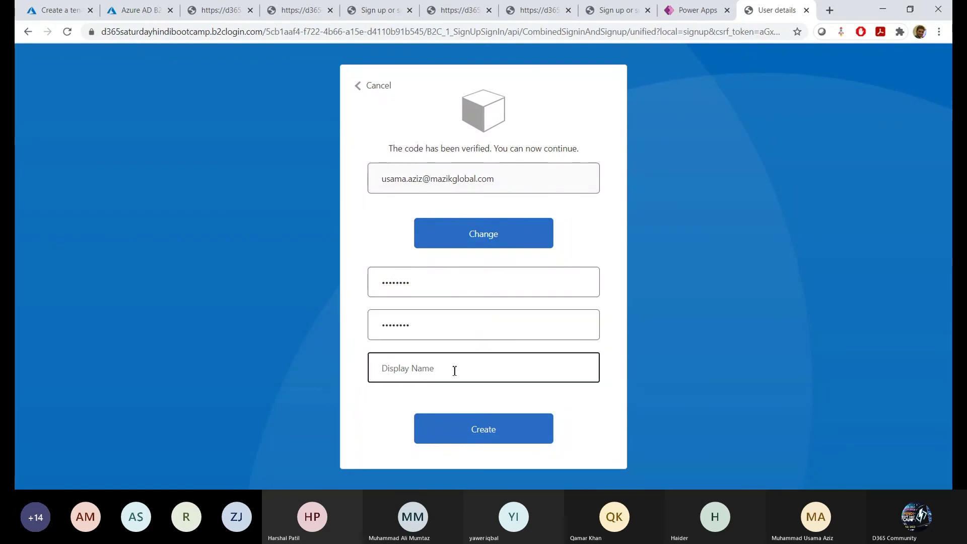
{"action": "left_click", "coordinate": [486, 431]}
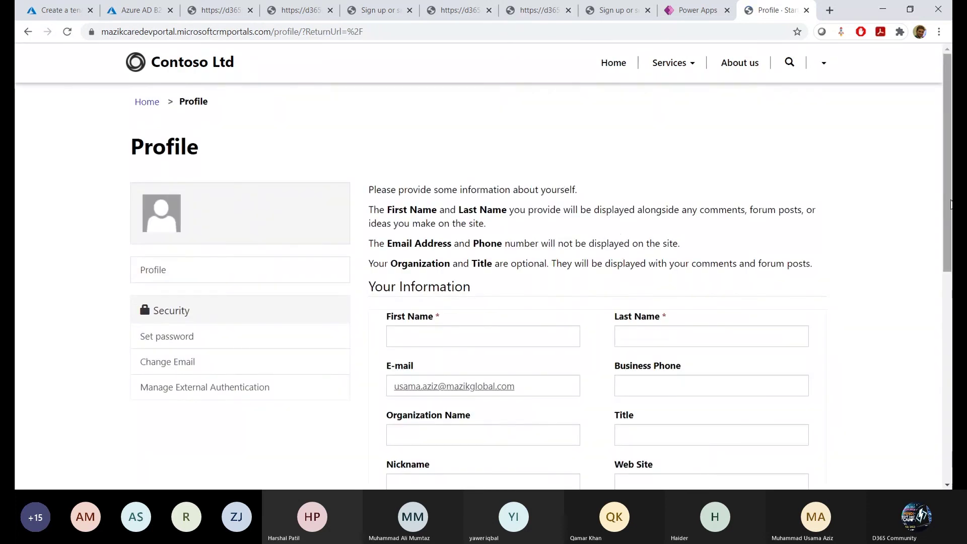
Step: Save the user's first and last name on the Profile page, then return to the Azure AD B2C tab
{"action": "scroll", "coordinate": [951, 204], "scroll_direction": "down", "scroll_amount": 2}
{"action": "scroll", "coordinate": [494, 136], "scroll_direction": "down", "scroll_amount": 2}
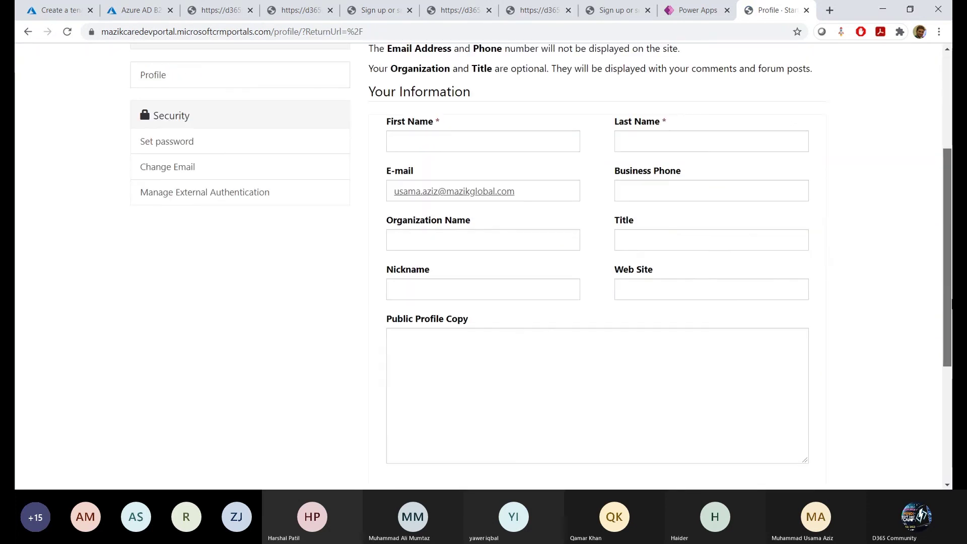
{"action": "left_click", "coordinate": [495, 133]}
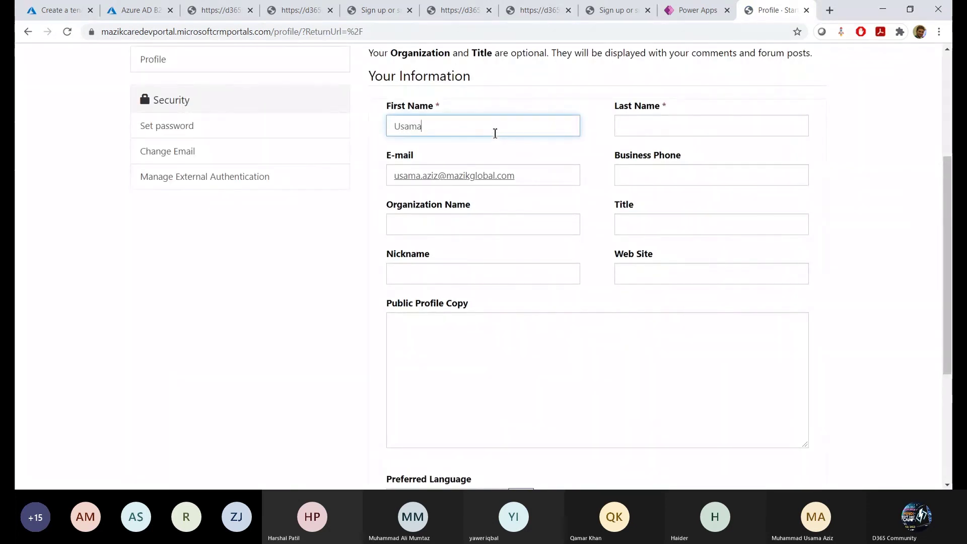
{"action": "left_click", "coordinate": [622, 130]}
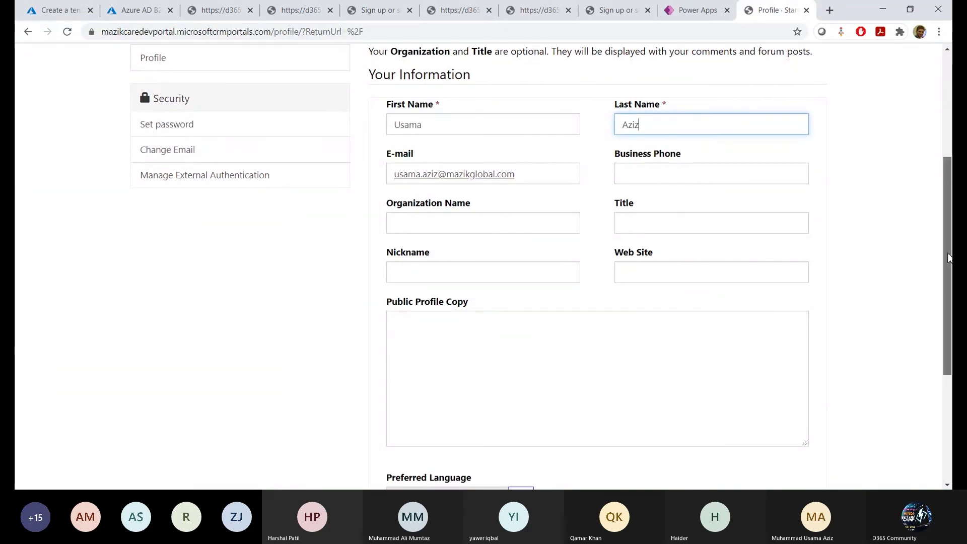
{"action": "key", "text": "Return"}
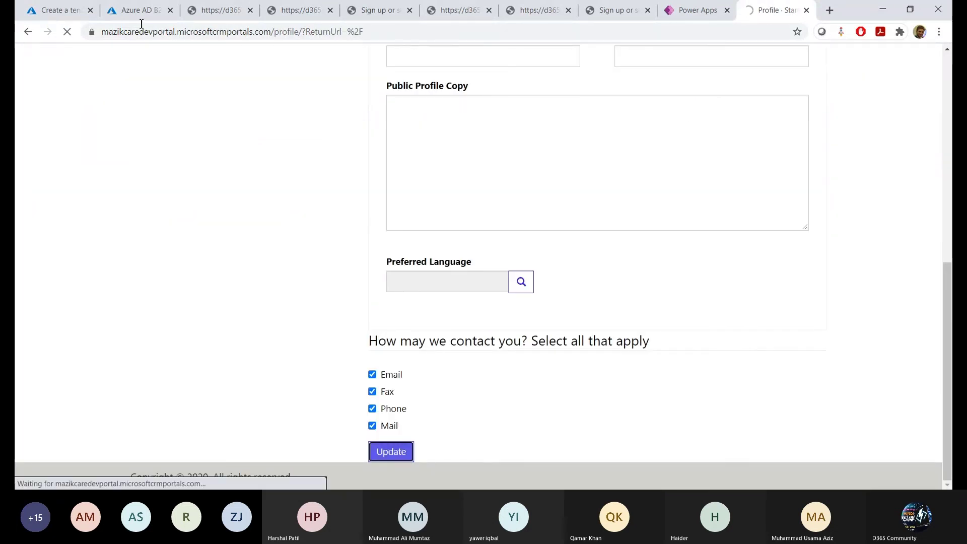
{"action": "left_click", "coordinate": [157, 10]}
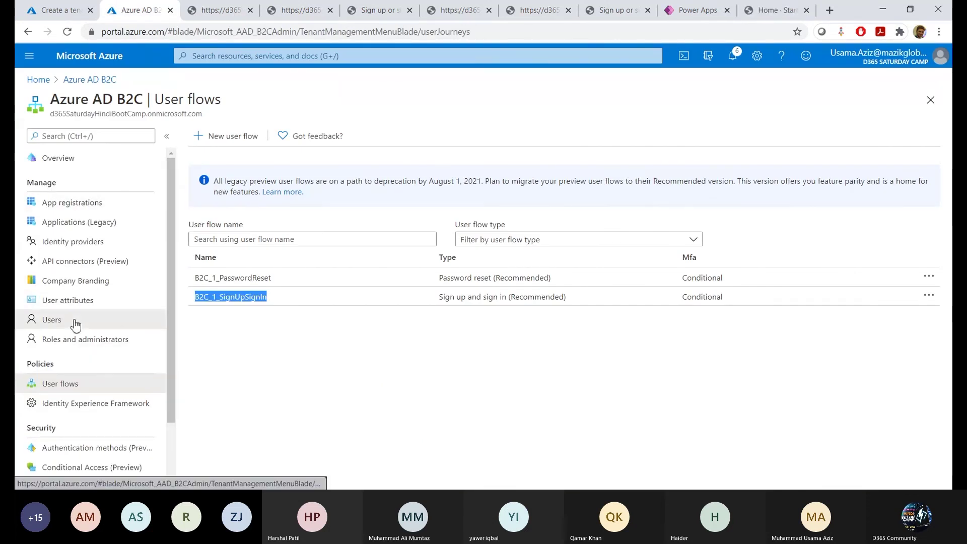
Step: Verify the new account appears among the two B2C users, then return to the Contoso portal home
{"action": "left_click", "coordinate": [76, 323]}
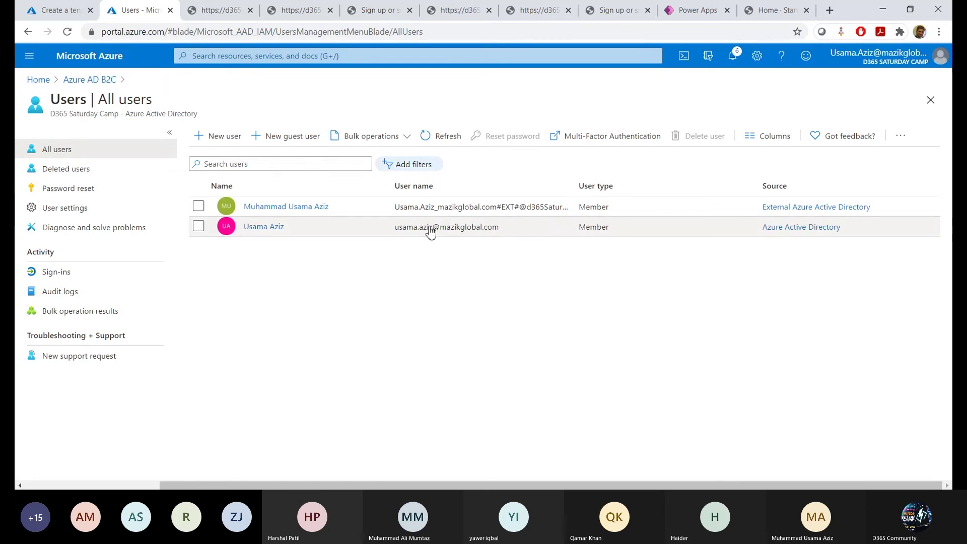
{"action": "left_click", "coordinate": [776, 10]}
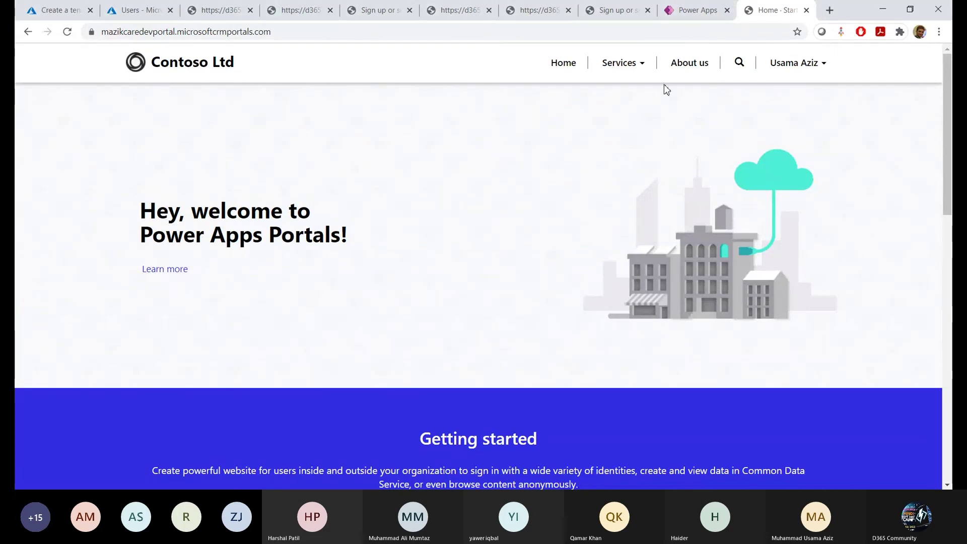
Step: Load the d365satbootcamp.crm.dynamics.com environment in a new browser tab
{"action": "left_click", "coordinate": [830, 10]}
{"action": "type", "text": "d365satbootcamp.crm.dynamics.com"}
{"action": "key", "text": "Return"}
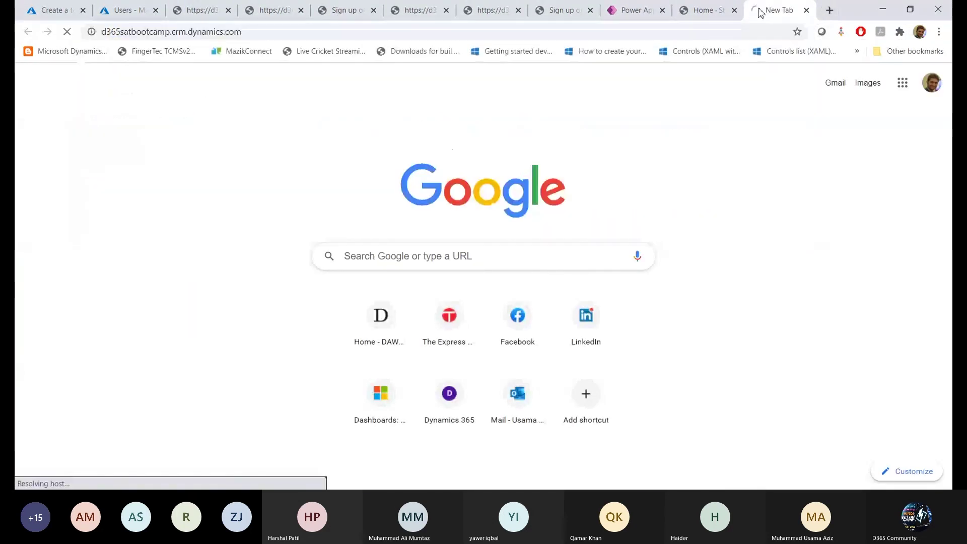
Step: Return to MazikCareDevPortal's Identity providers list showing Local sign in, Azure AD and Azure AD B2C
{"action": "left_click", "coordinate": [713, 12]}
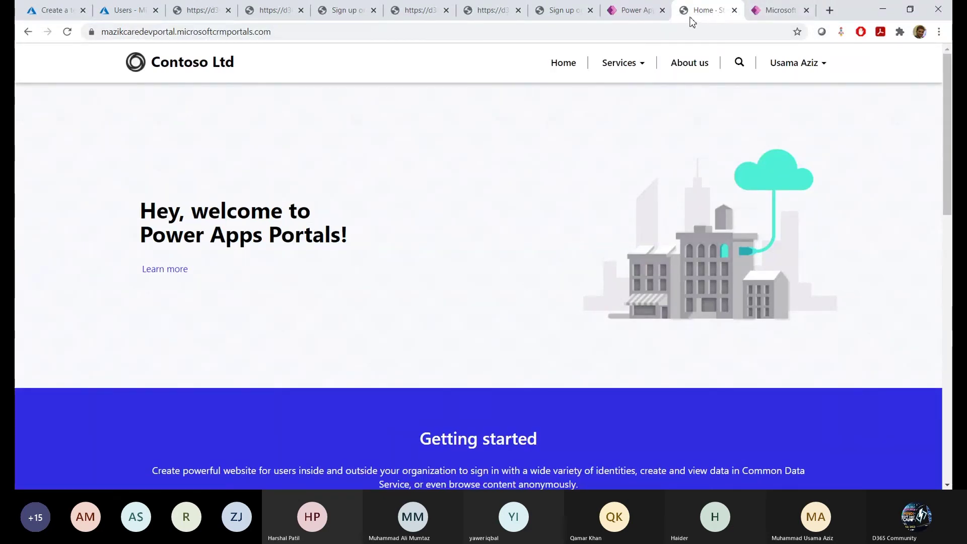
{"action": "key", "text": "alt+Tab"}
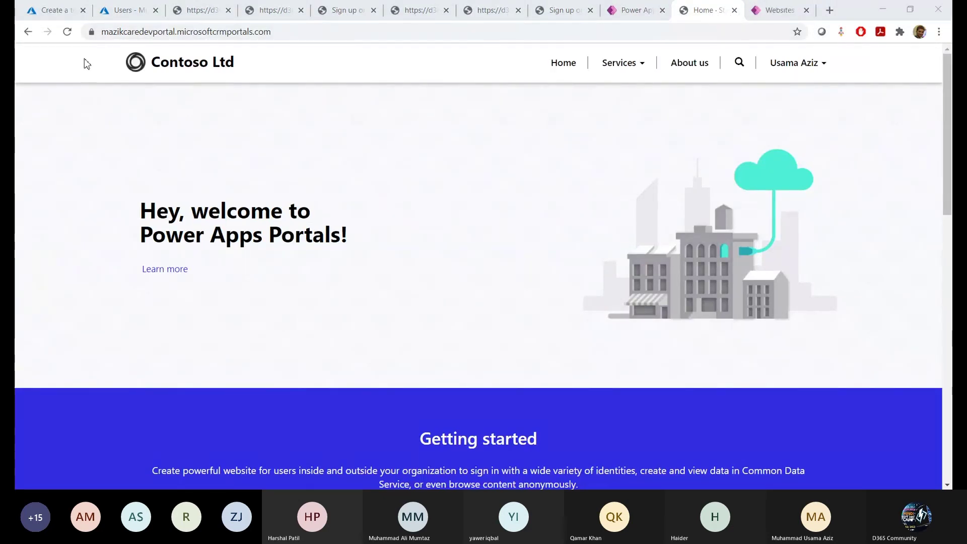
{"action": "left_click", "coordinate": [506, 129]}
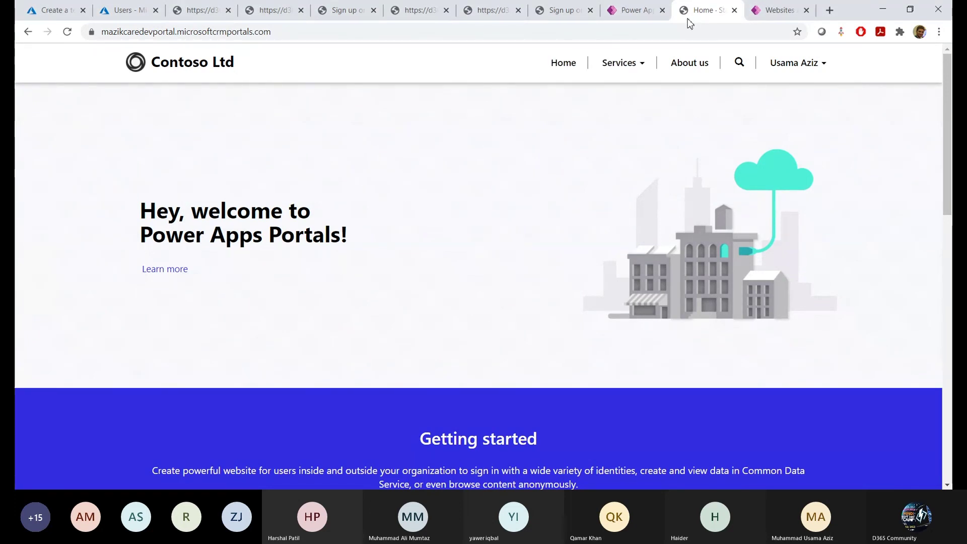
{"action": "left_click", "coordinate": [623, 12]}
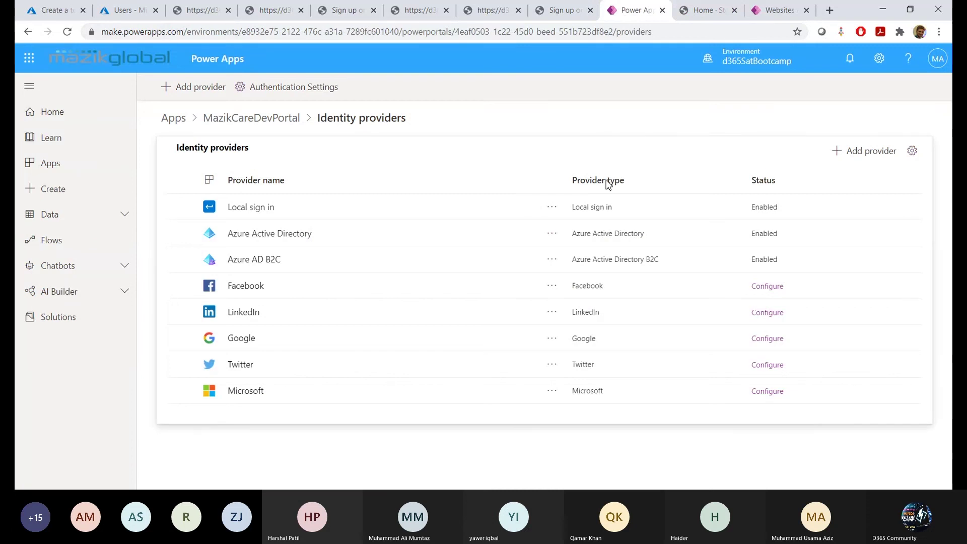
Step: Go from MazikCareDevPortal's settings to the Active Site Settings list in Portal Management
{"action": "left_click", "coordinate": [250, 118]}
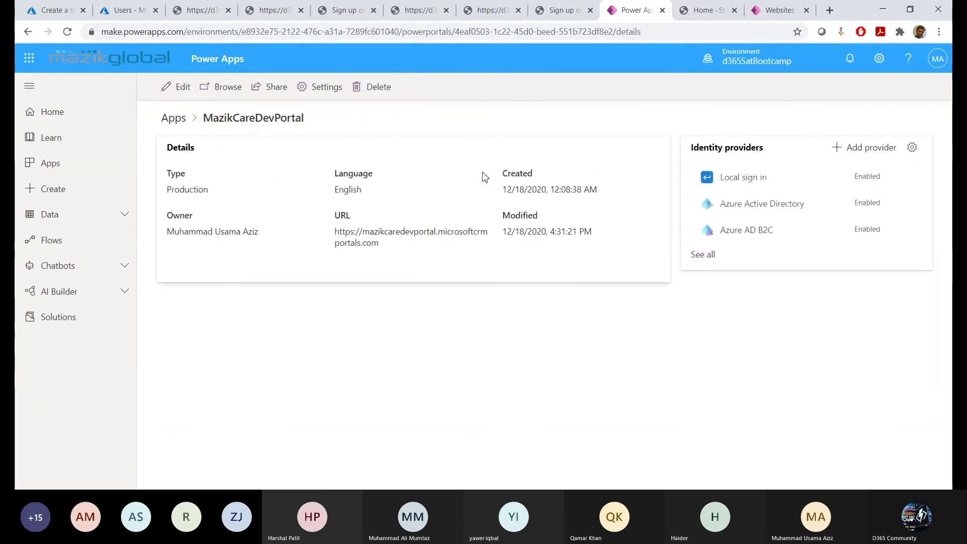
{"action": "left_click", "coordinate": [330, 88]}
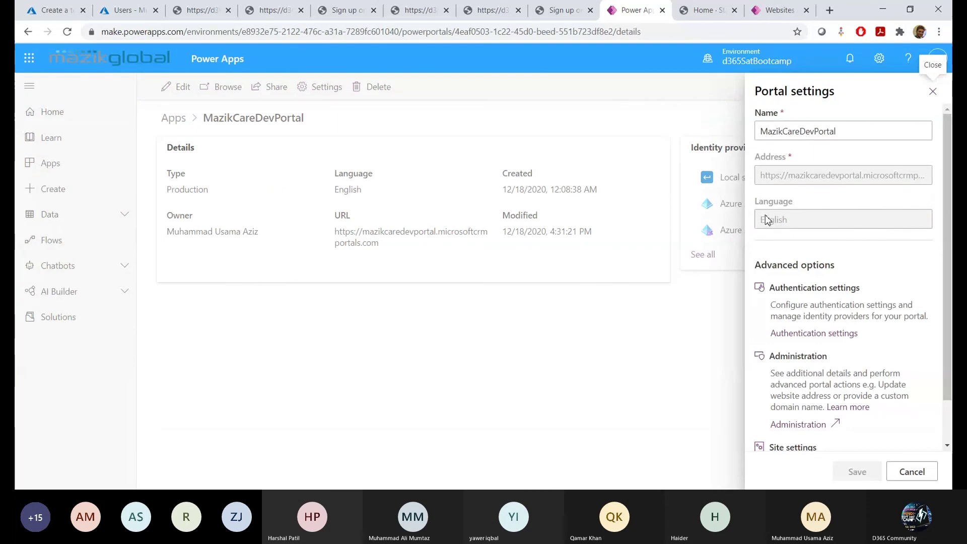
{"action": "scroll", "coordinate": [822, 425], "scroll_direction": "down", "scroll_amount": 2}
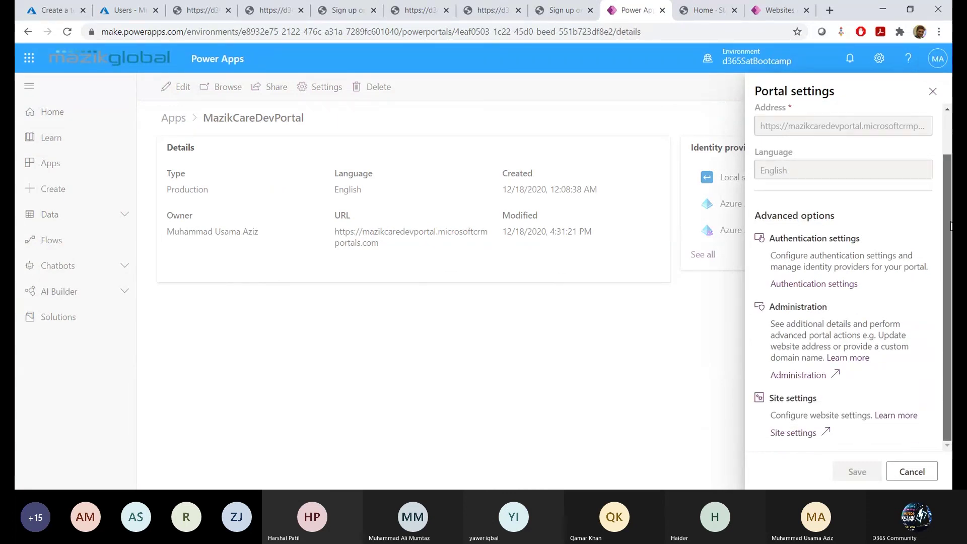
{"action": "left_click", "coordinate": [796, 433]}
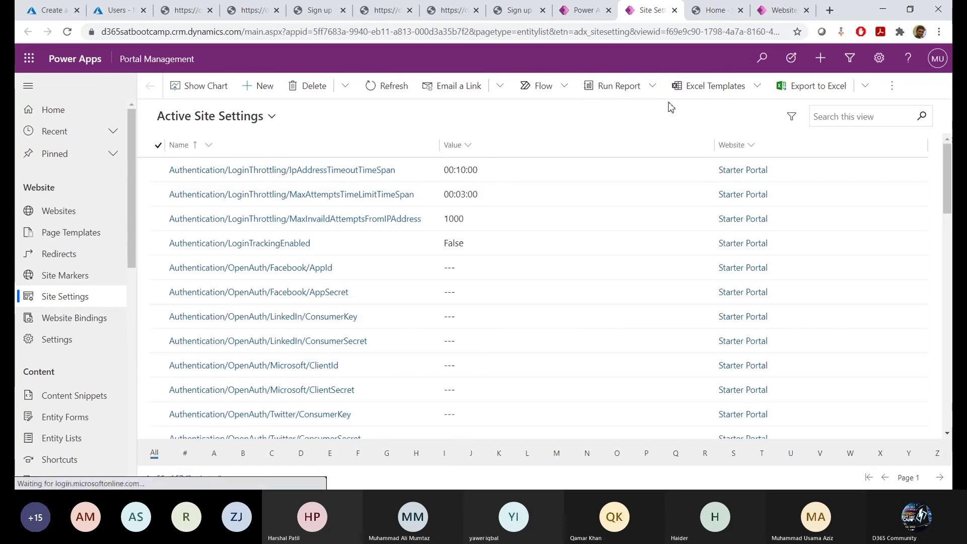
Step: Review the AAD-B2C_1 OpenIdConnect settings, including DefaultPolicyId B2C_1_SignUpSignIn and PasswordResetPolicyId B2C_1_PasswordReset
{"action": "left_click_drag", "start_coordinate": [950, 178], "coordinate": [951, 226]}
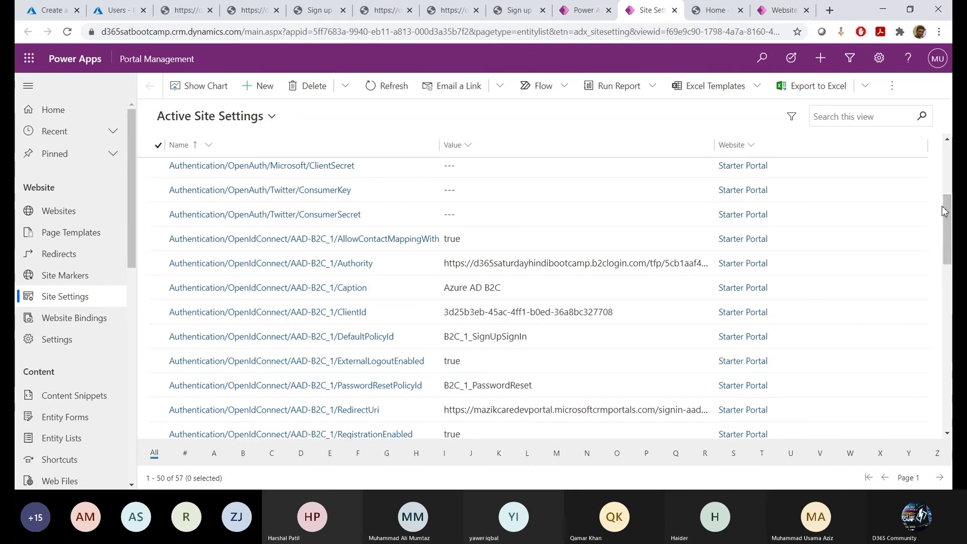
{"action": "left_click_drag", "start_coordinate": [944, 214], "coordinate": [950, 240]}
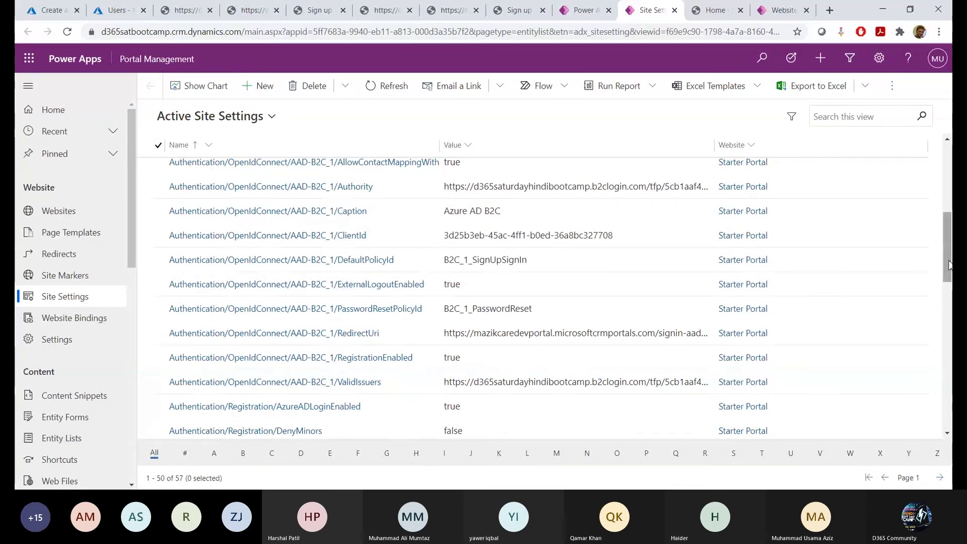
{"action": "left_click_drag", "start_coordinate": [949, 266], "coordinate": [949, 270]}
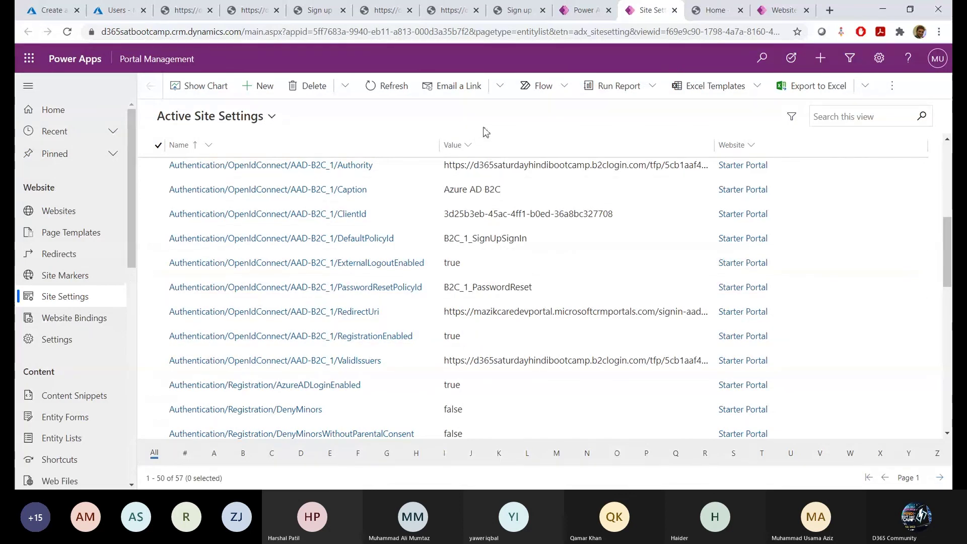
{"action": "left_click", "coordinate": [763, 14]}
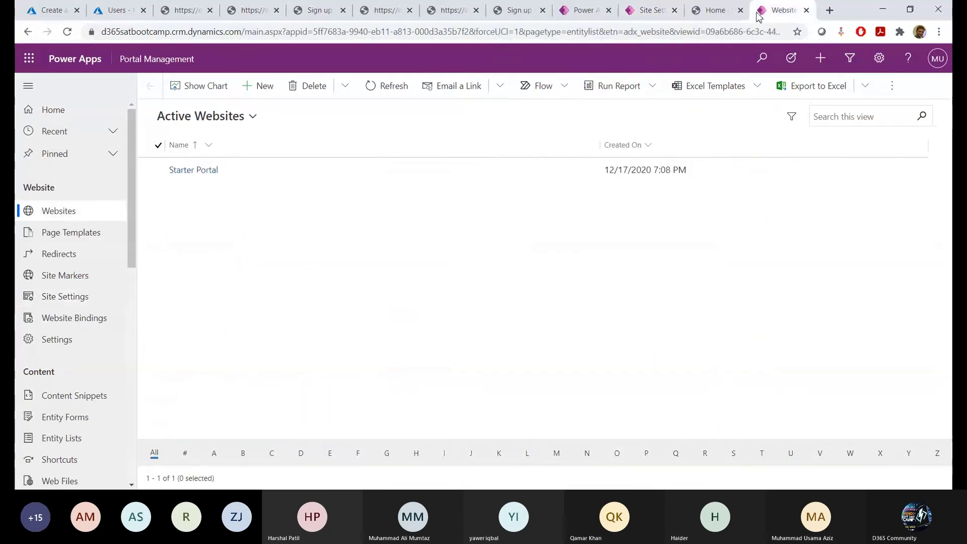
{"action": "left_click", "coordinate": [646, 16]}
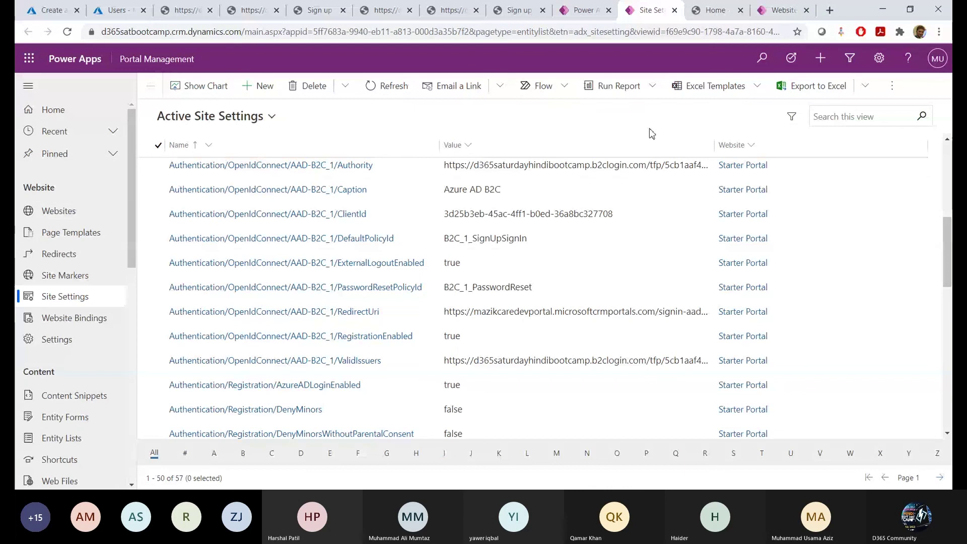